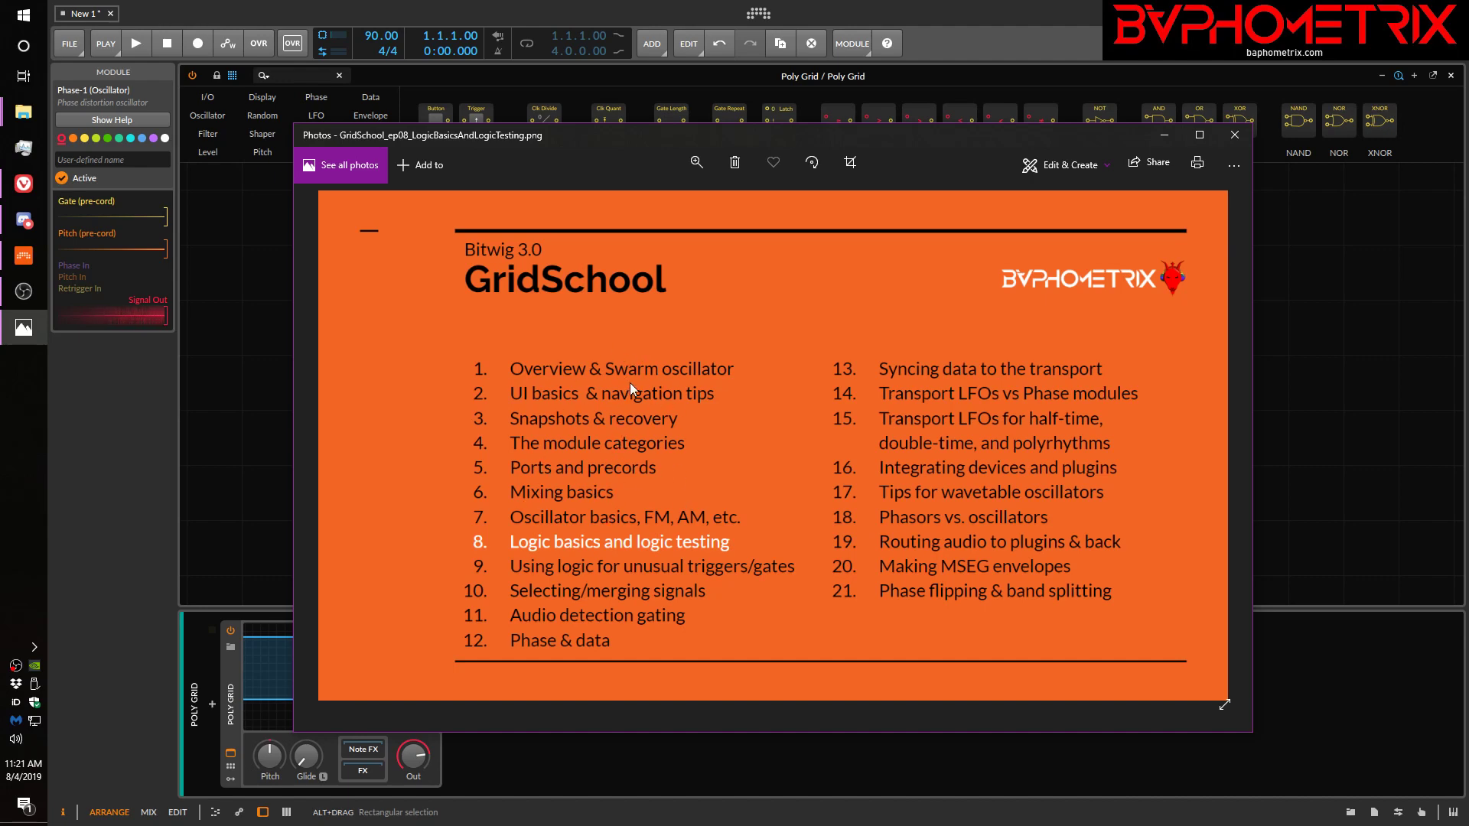
- Switch to the browser to view the GridSchool playlist and the Polarity Music channel's videos, and return to the Poly Grid
click(31, 187)
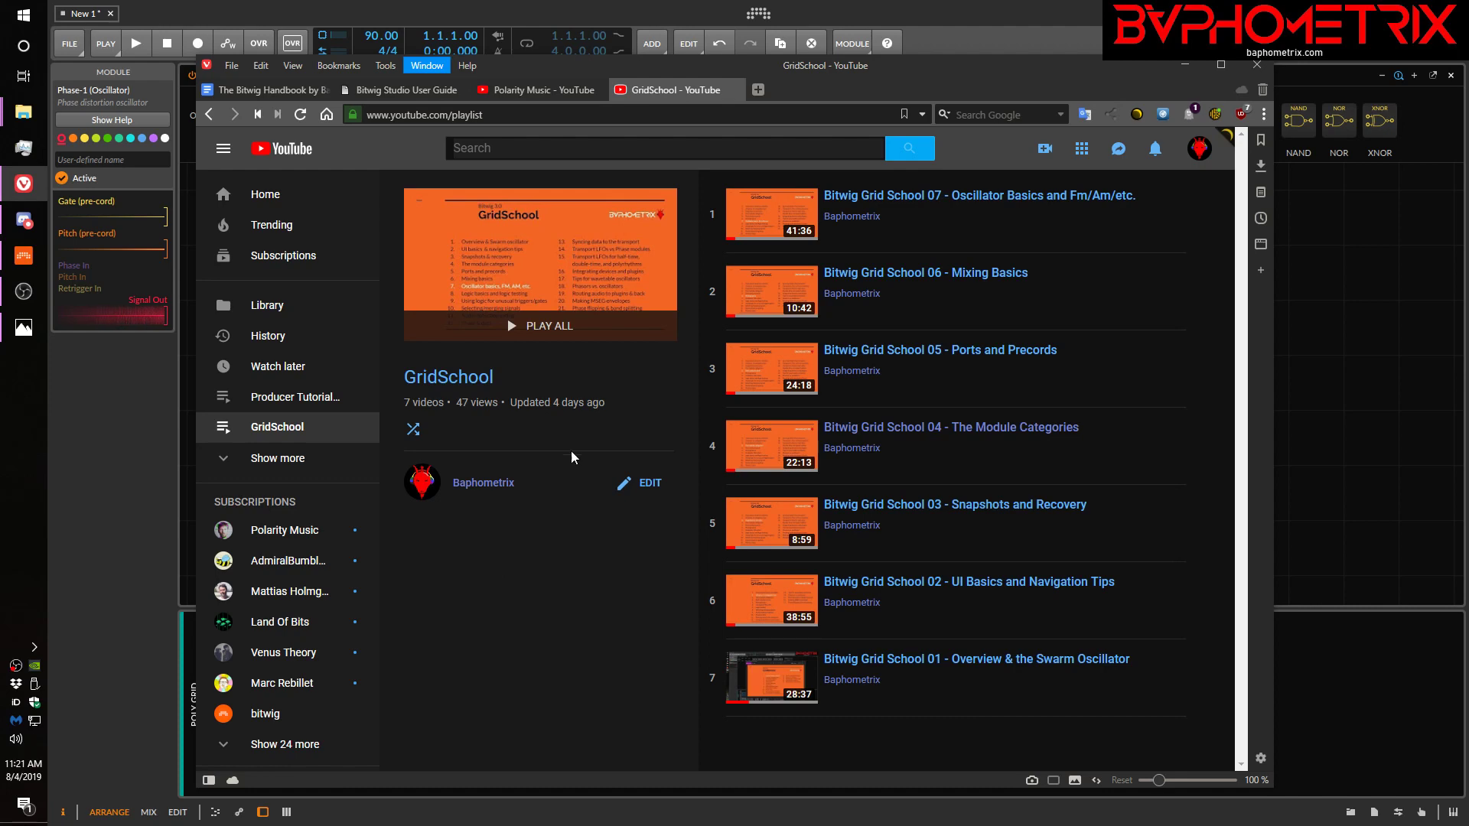
click(543, 89)
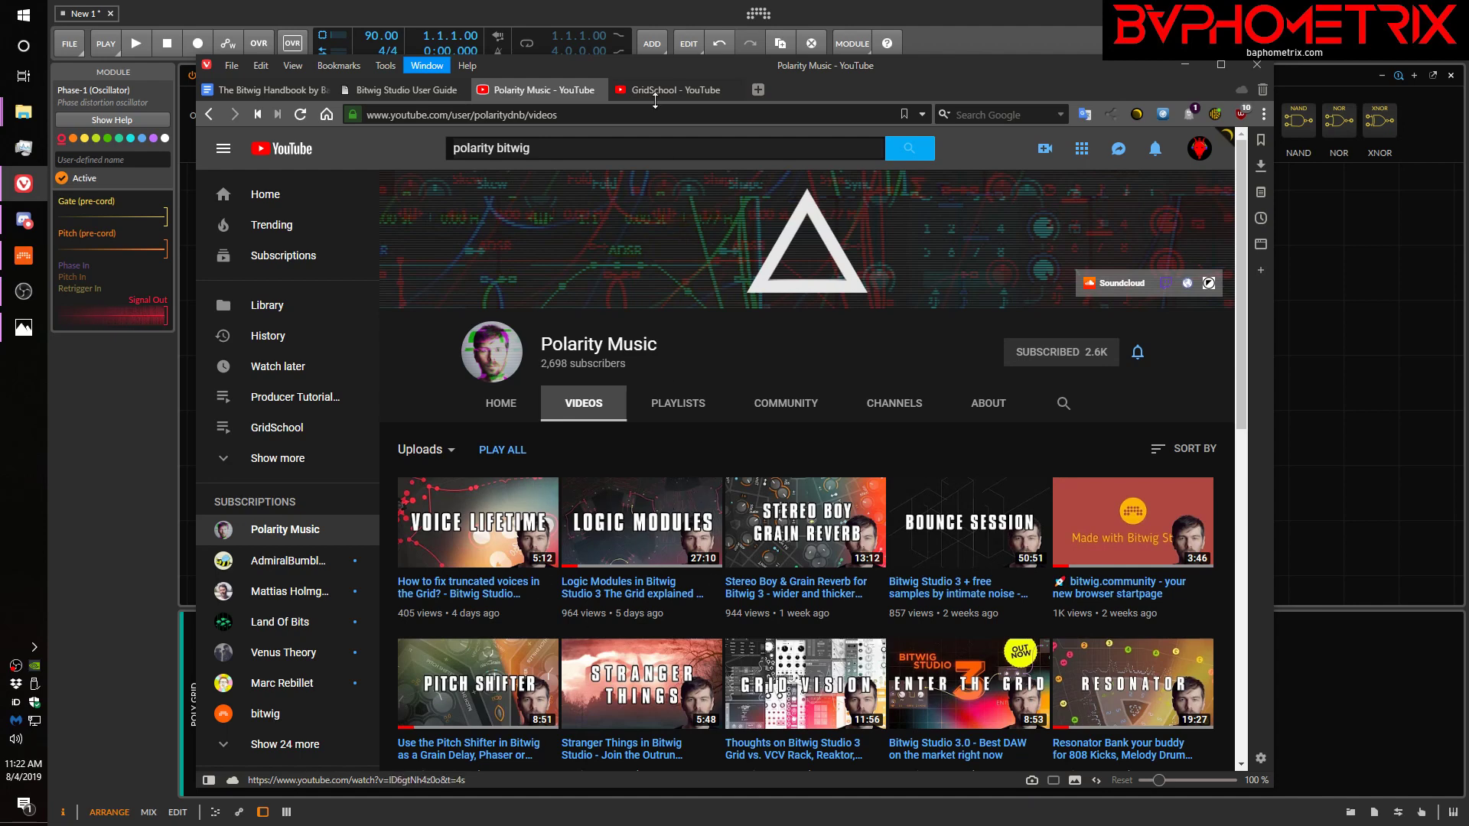
click(915, 12)
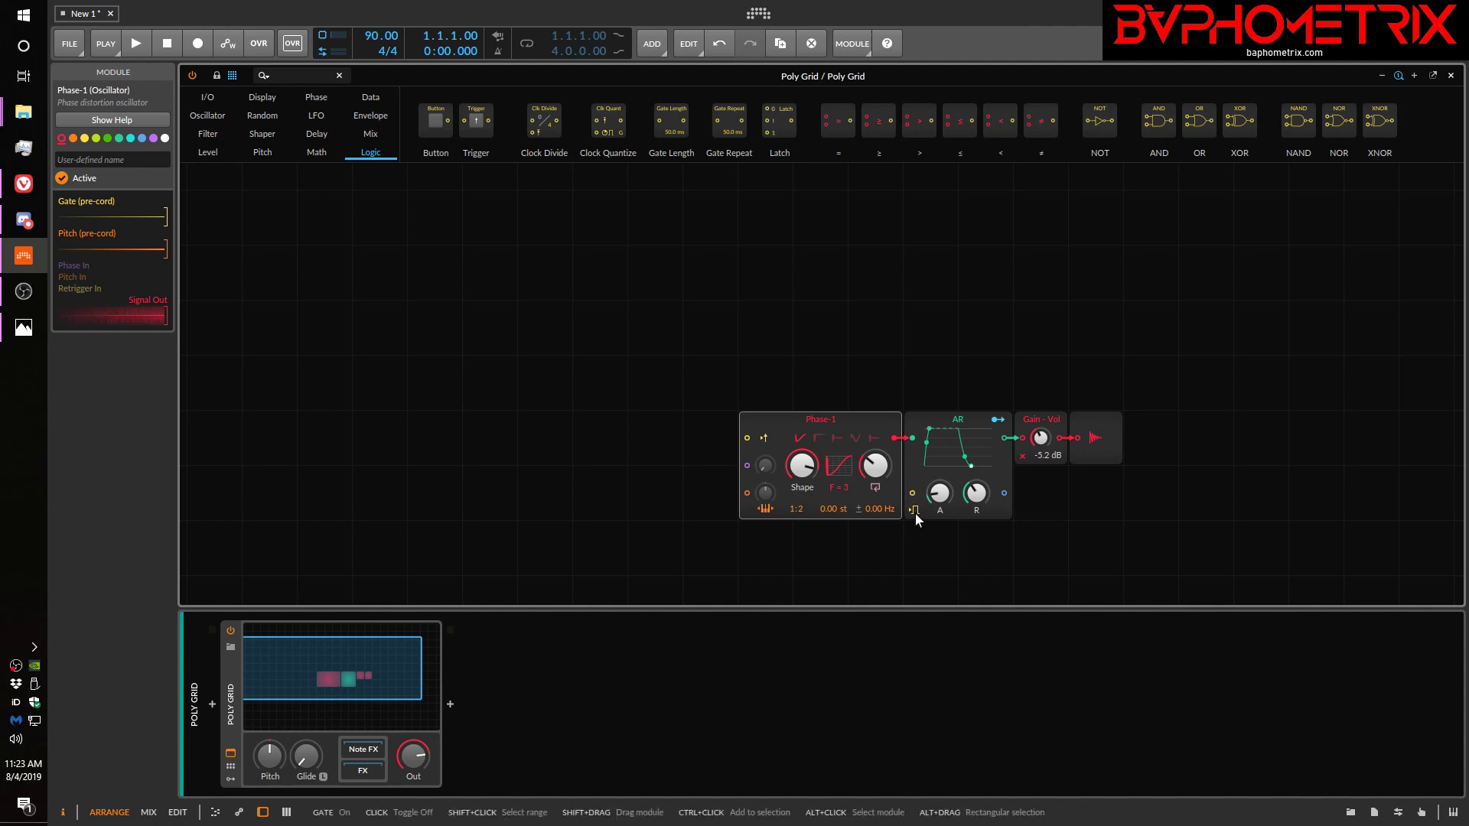
- Place Gate In, Key On and Transport Playing modules in a row in the empty grid area above the oscillator chain
click(205, 95)
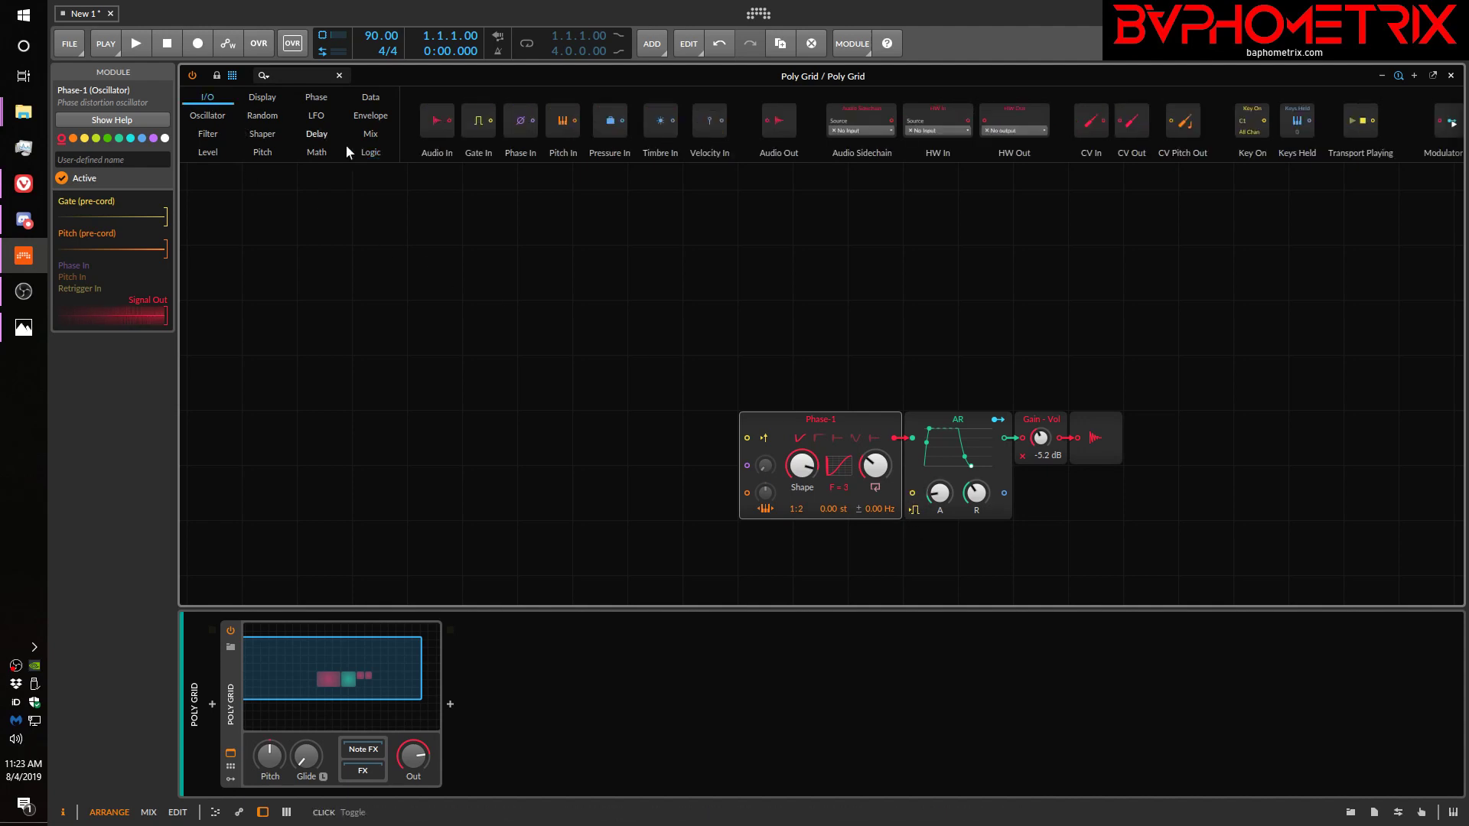
drag(478, 121, 544, 273)
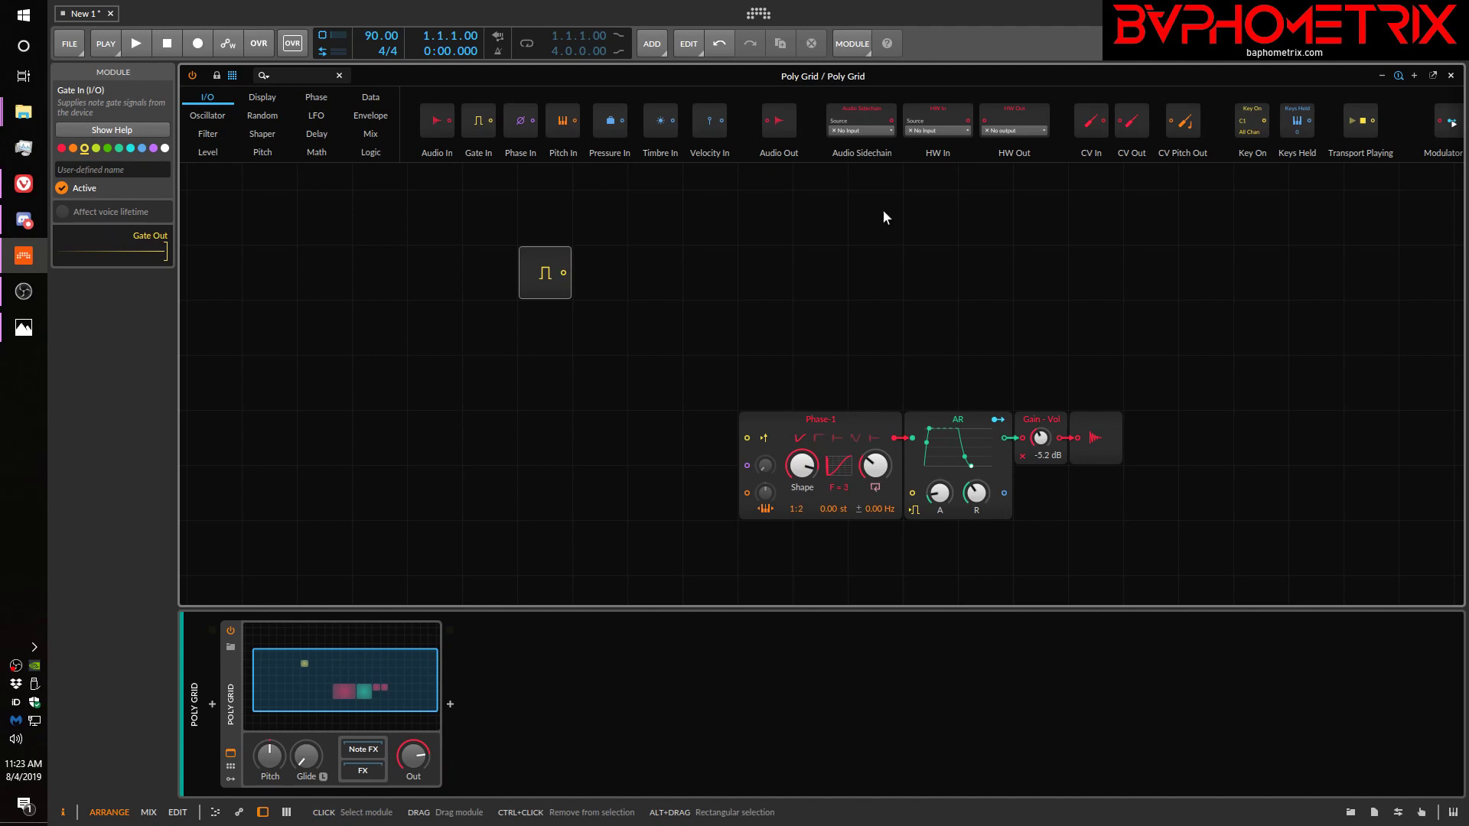
drag(1252, 120, 679, 295)
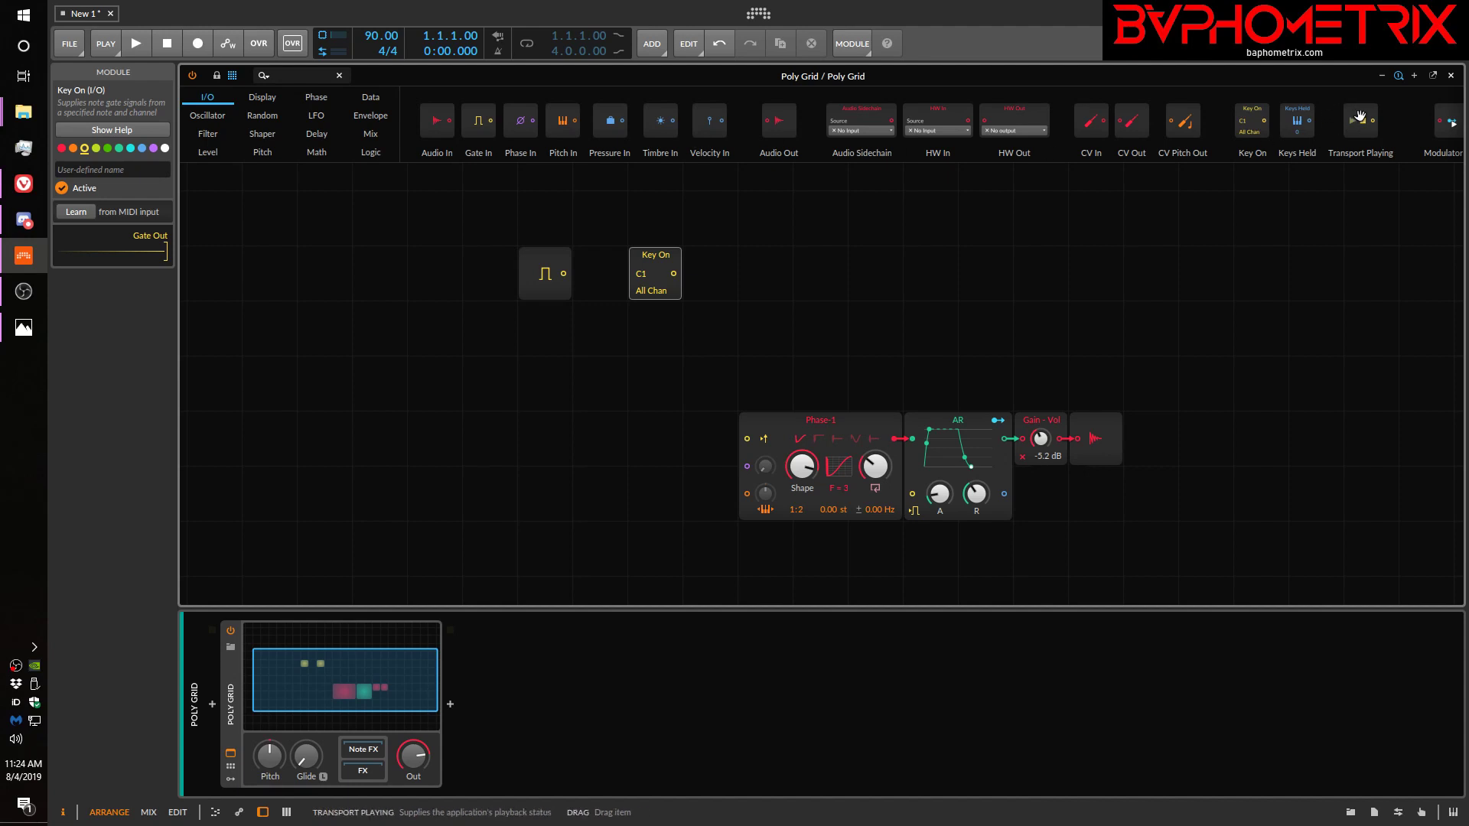
drag(1361, 120, 794, 262)
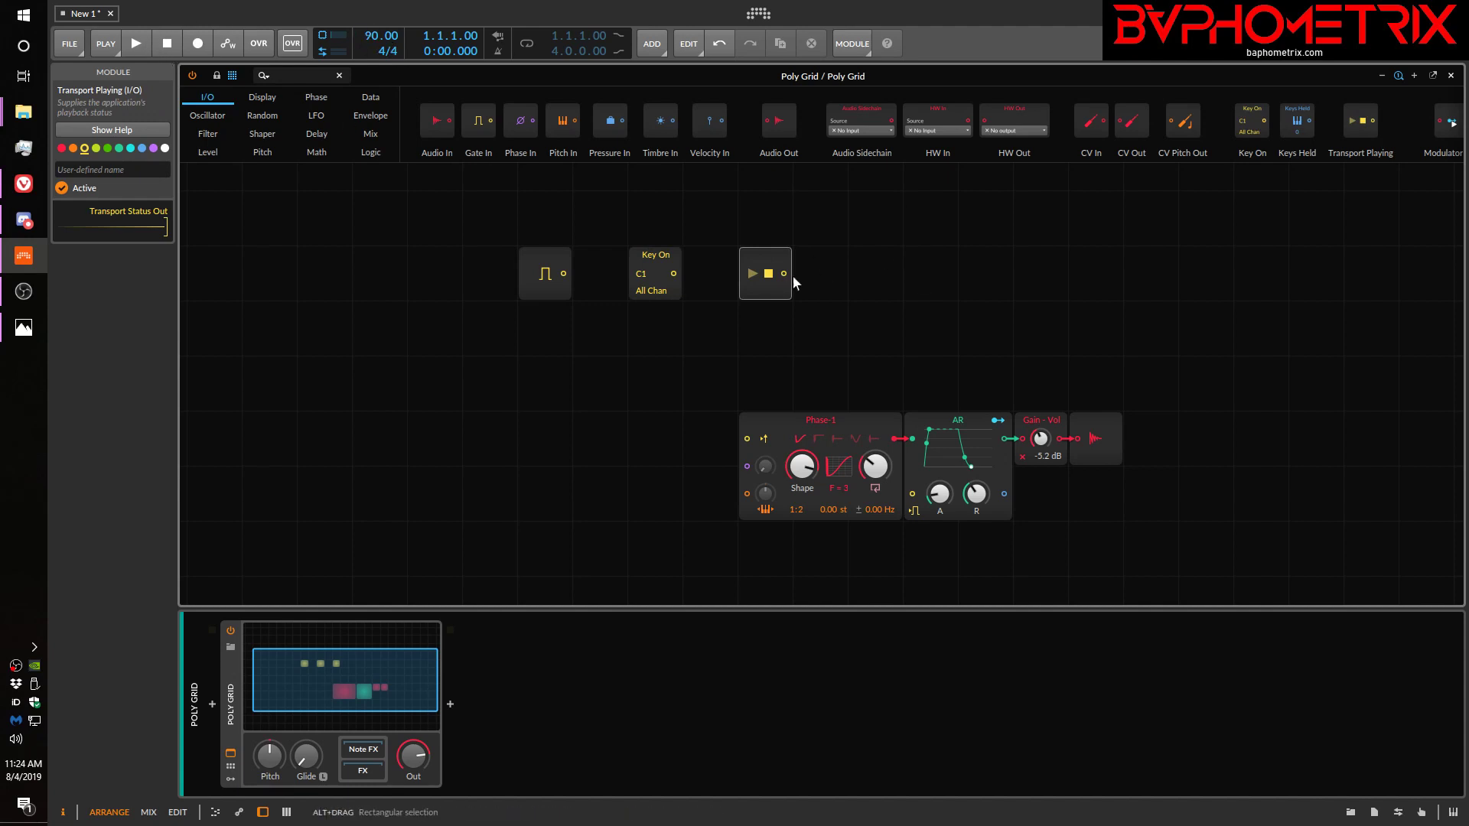
- Start and stop playback repeatedly to check the Transport Playing module's status output
click(136, 44)
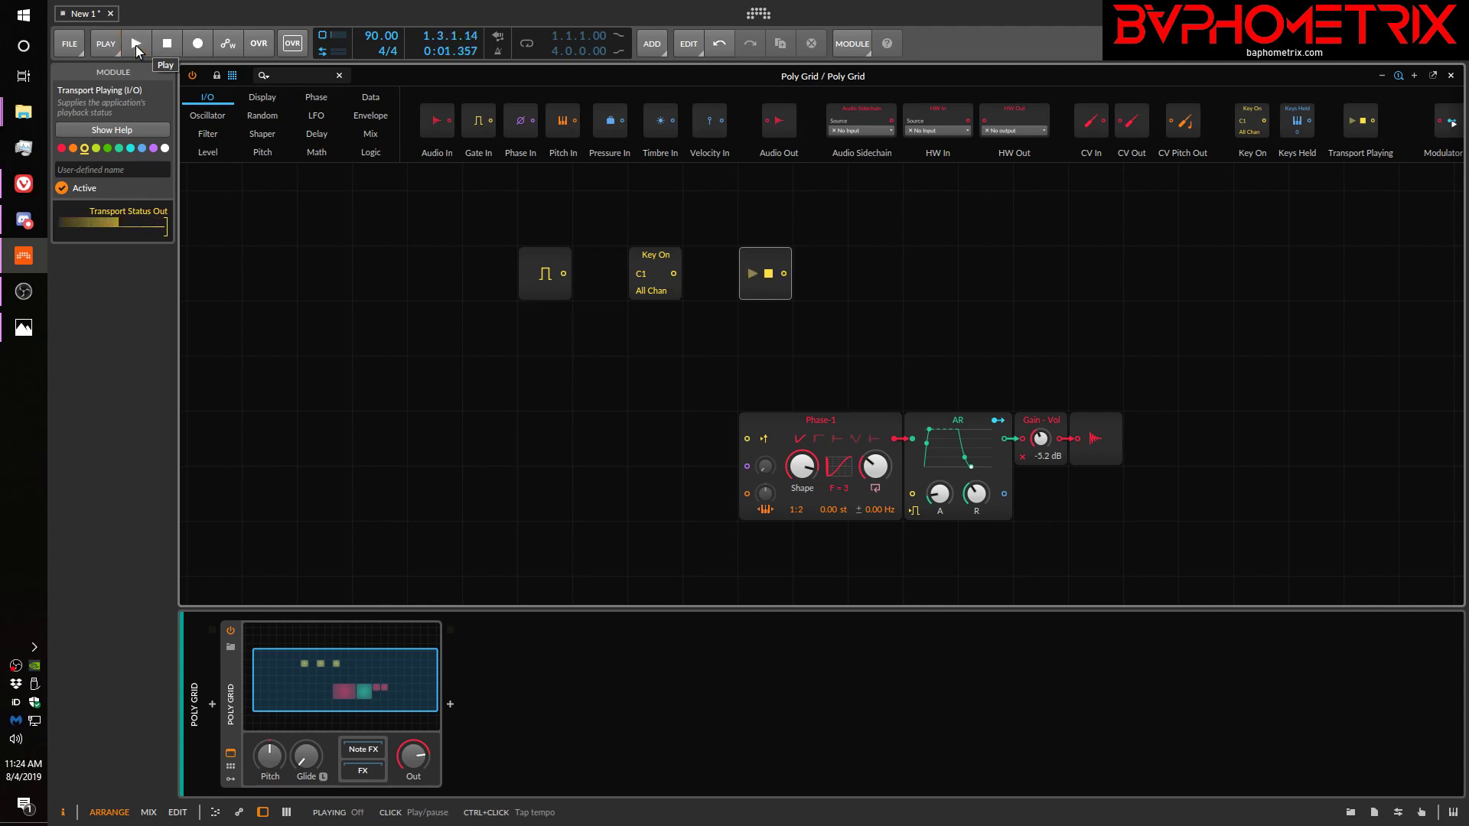
click(136, 44)
click(136, 45)
click(136, 44)
click(137, 46)
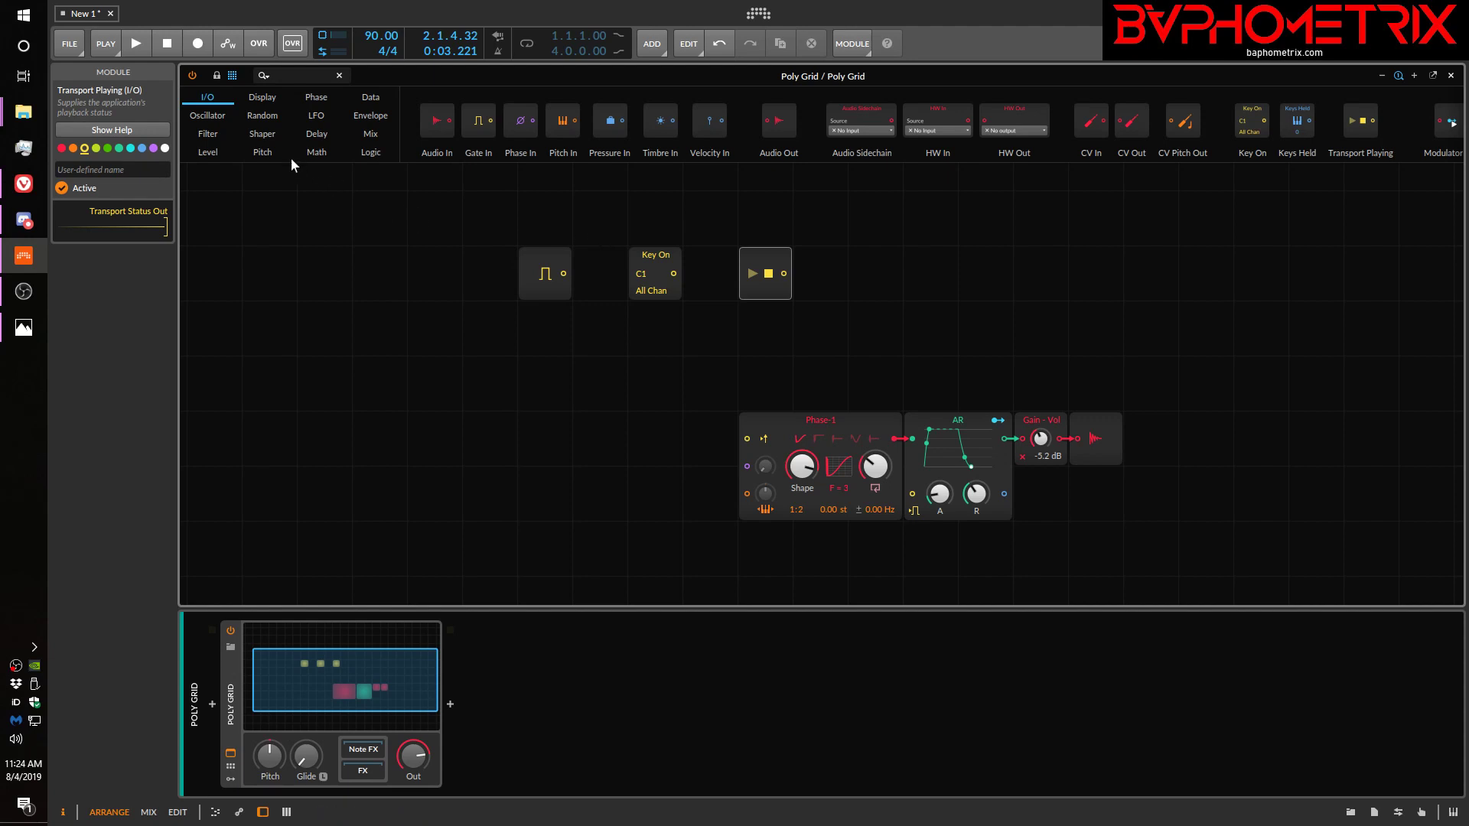
- Delete the Gate In, Key On and Transport Playing modules from the grid
click(371, 99)
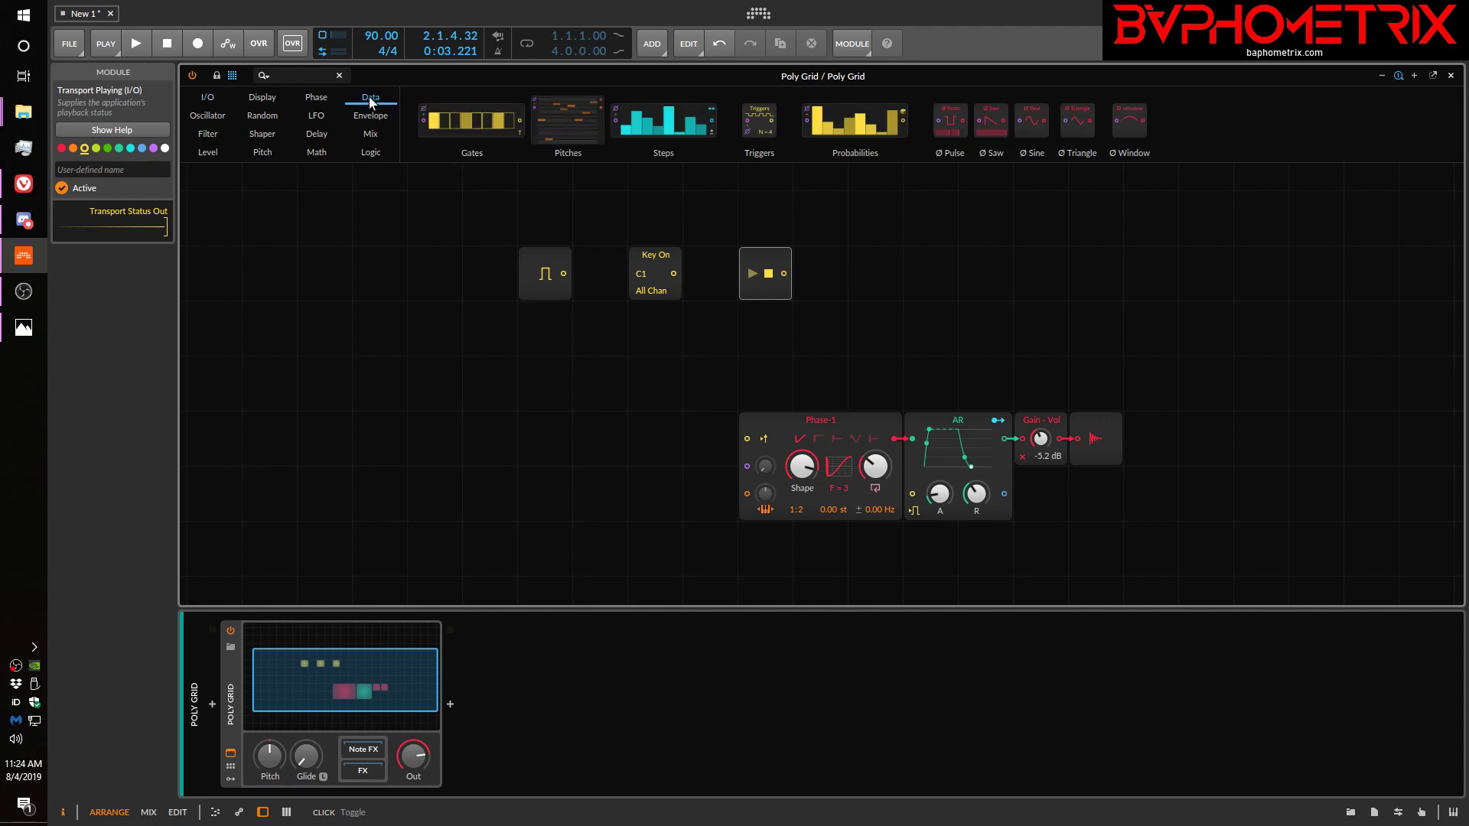
drag(462, 233, 786, 321)
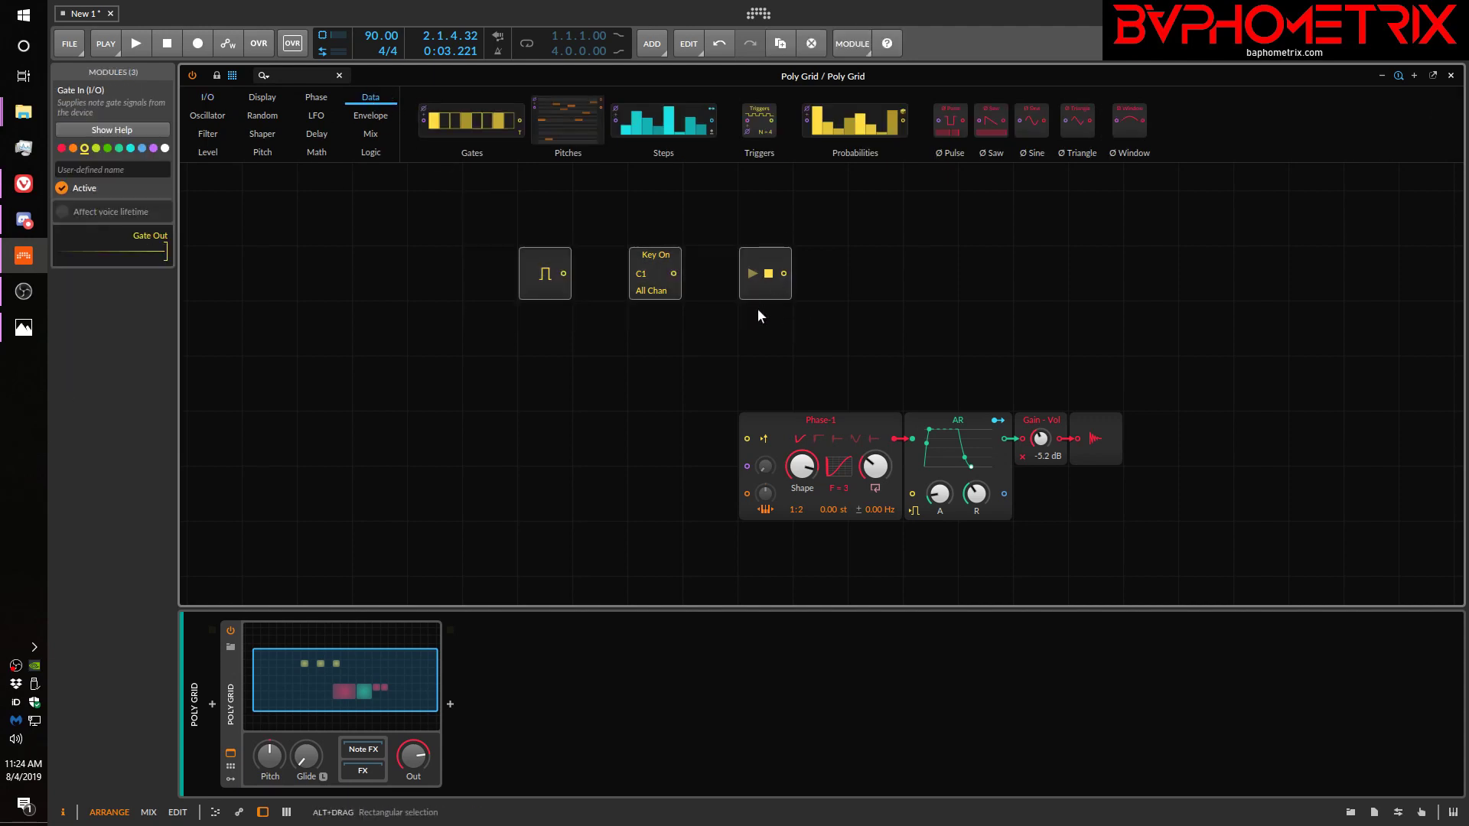
key(Delete)
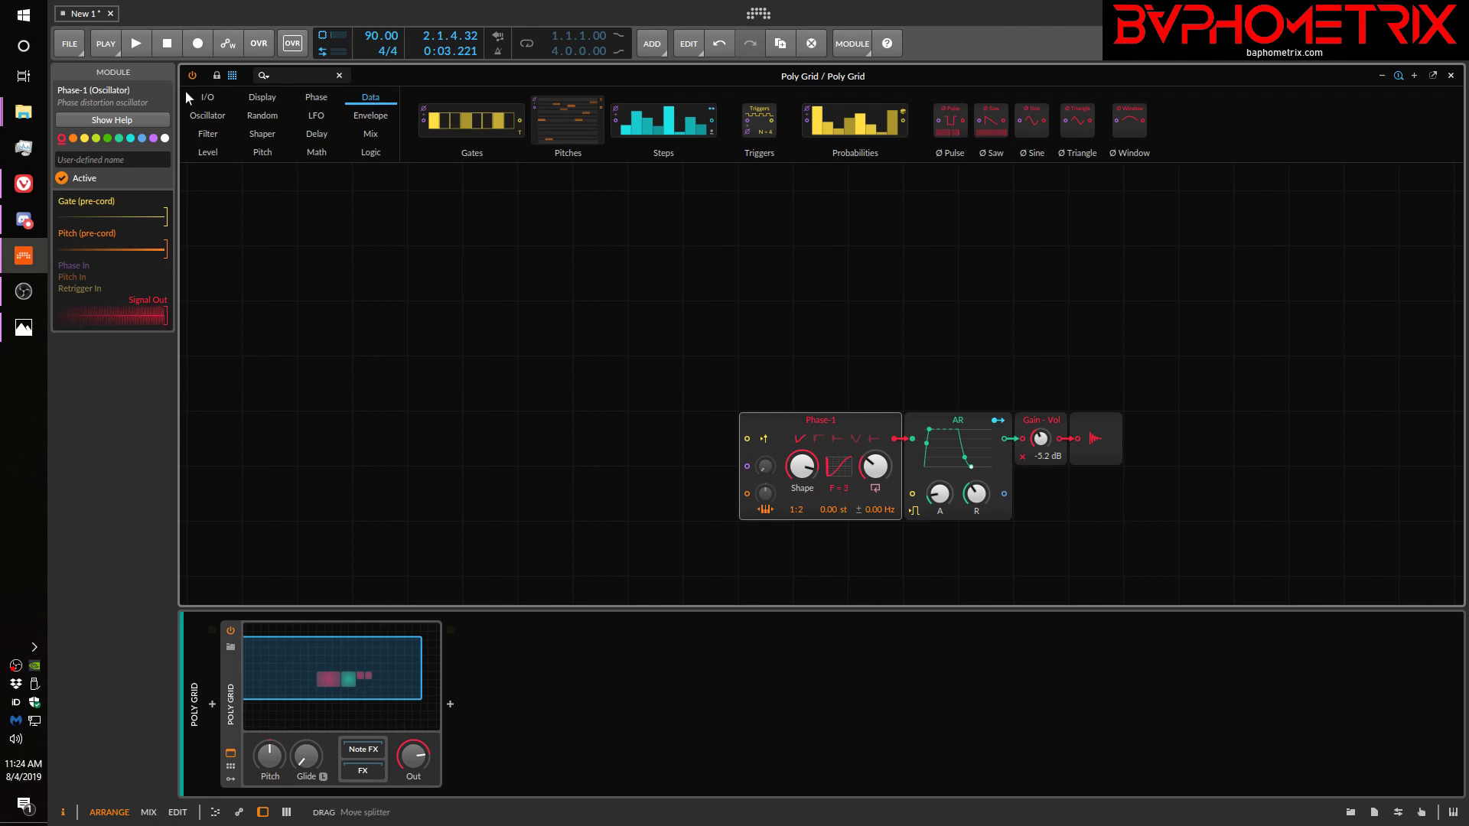
- Browse the I/O and Phase modules, and place Gates, Triggers and Probabilities data modules in a row above the oscillator chain
click(205, 97)
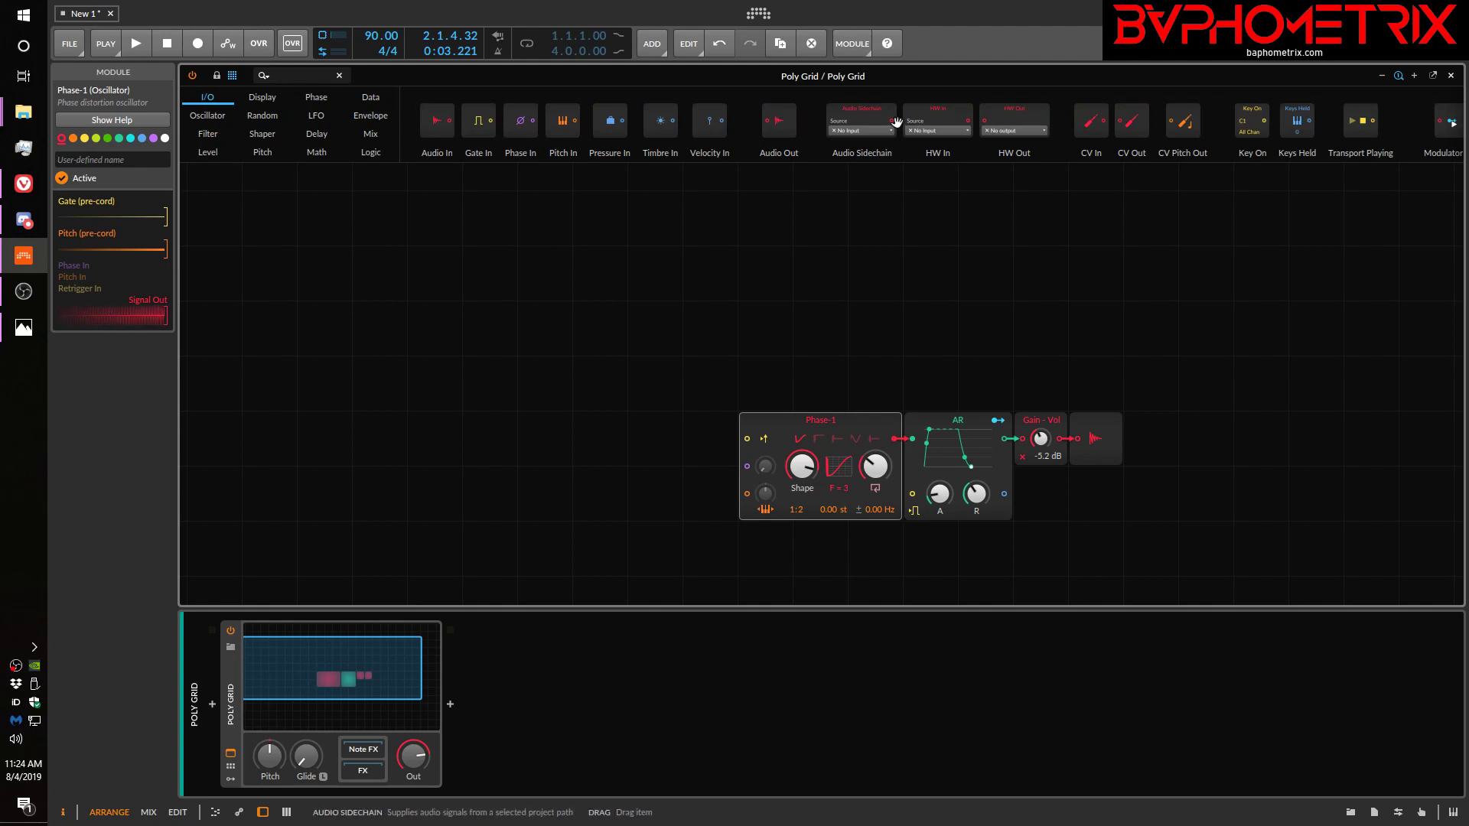
click(317, 101)
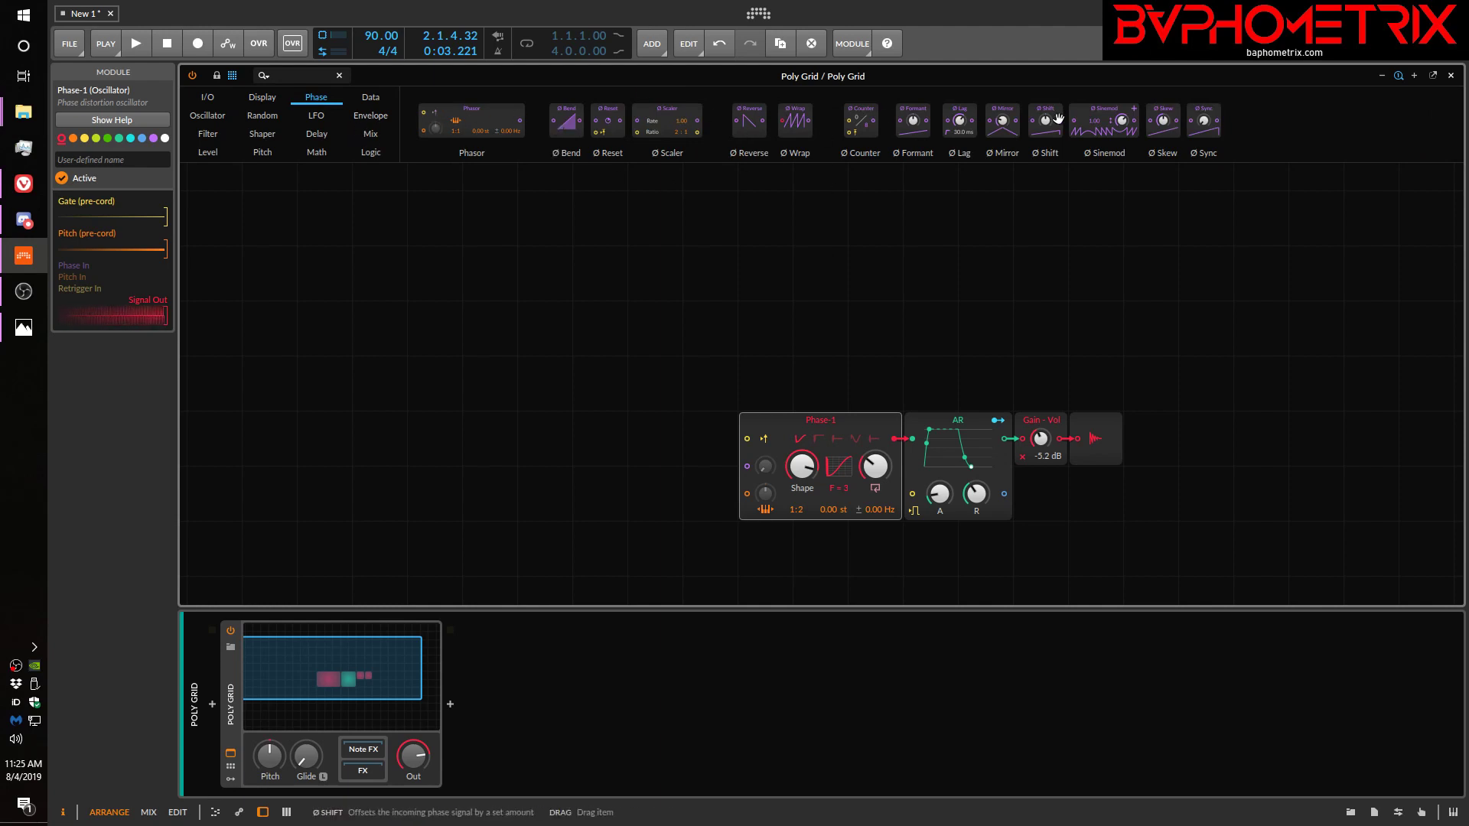
click(374, 99)
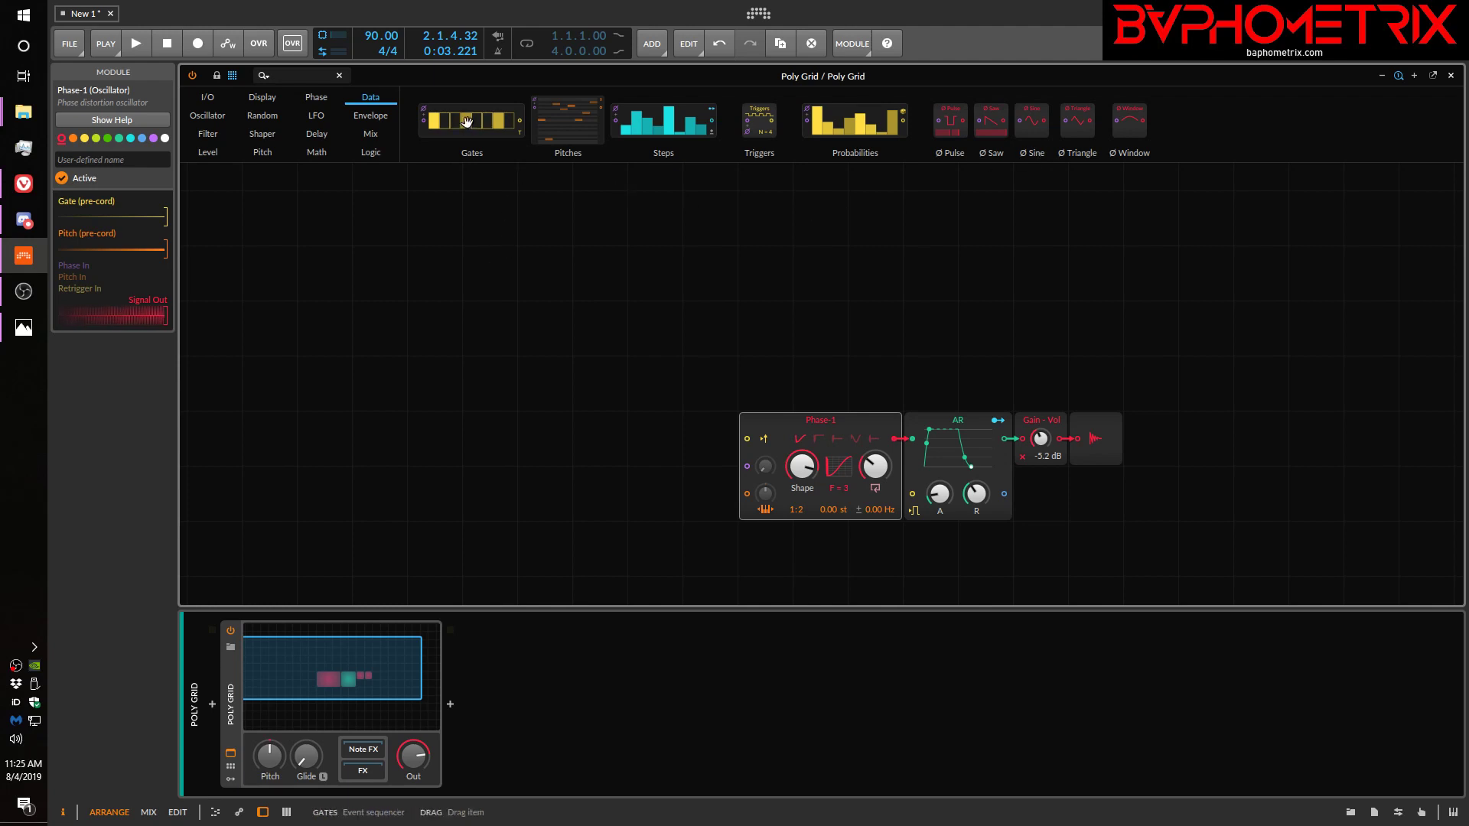
drag(466, 121, 475, 233)
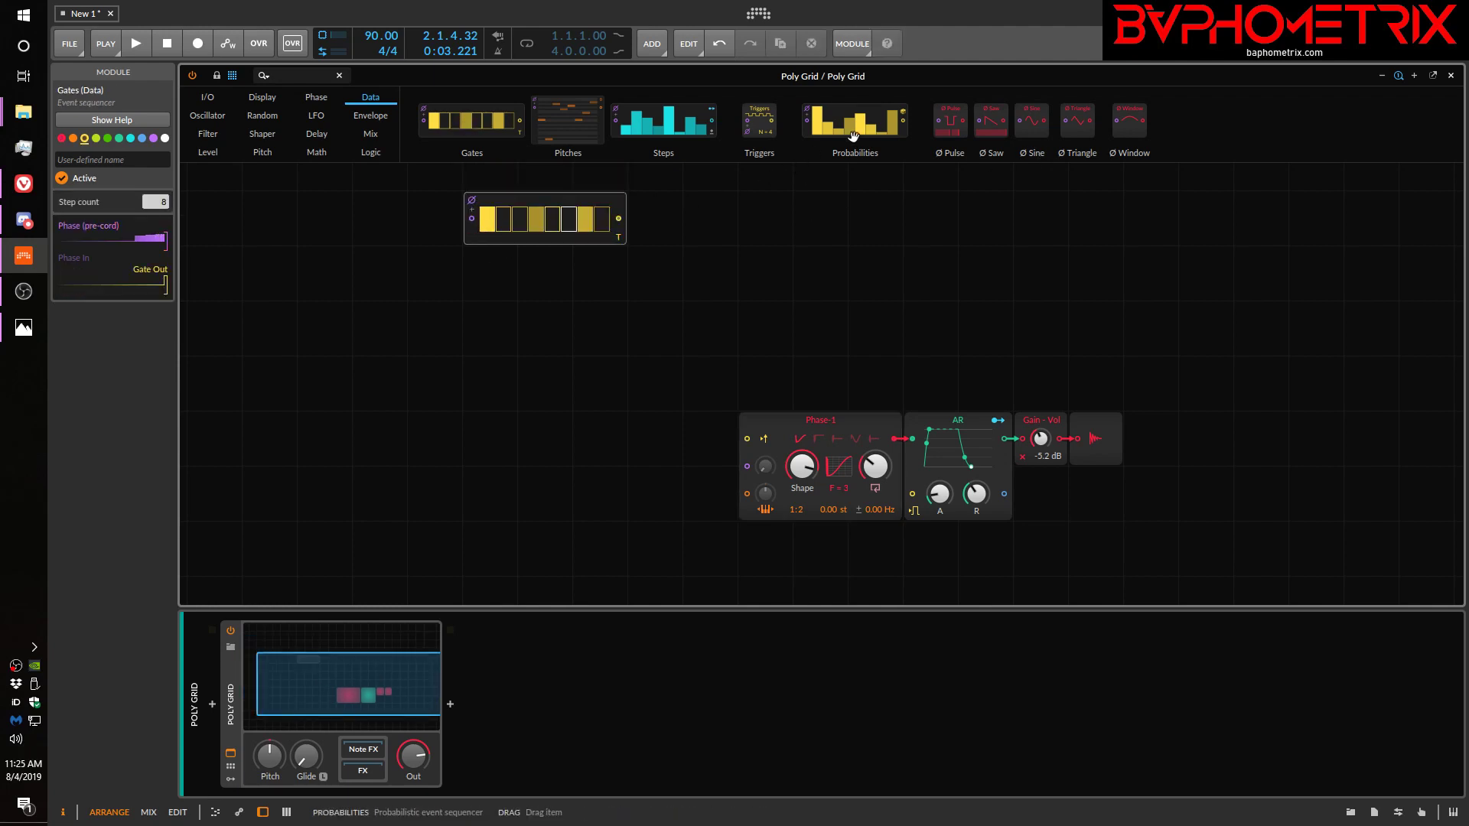
drag(857, 127, 861, 222)
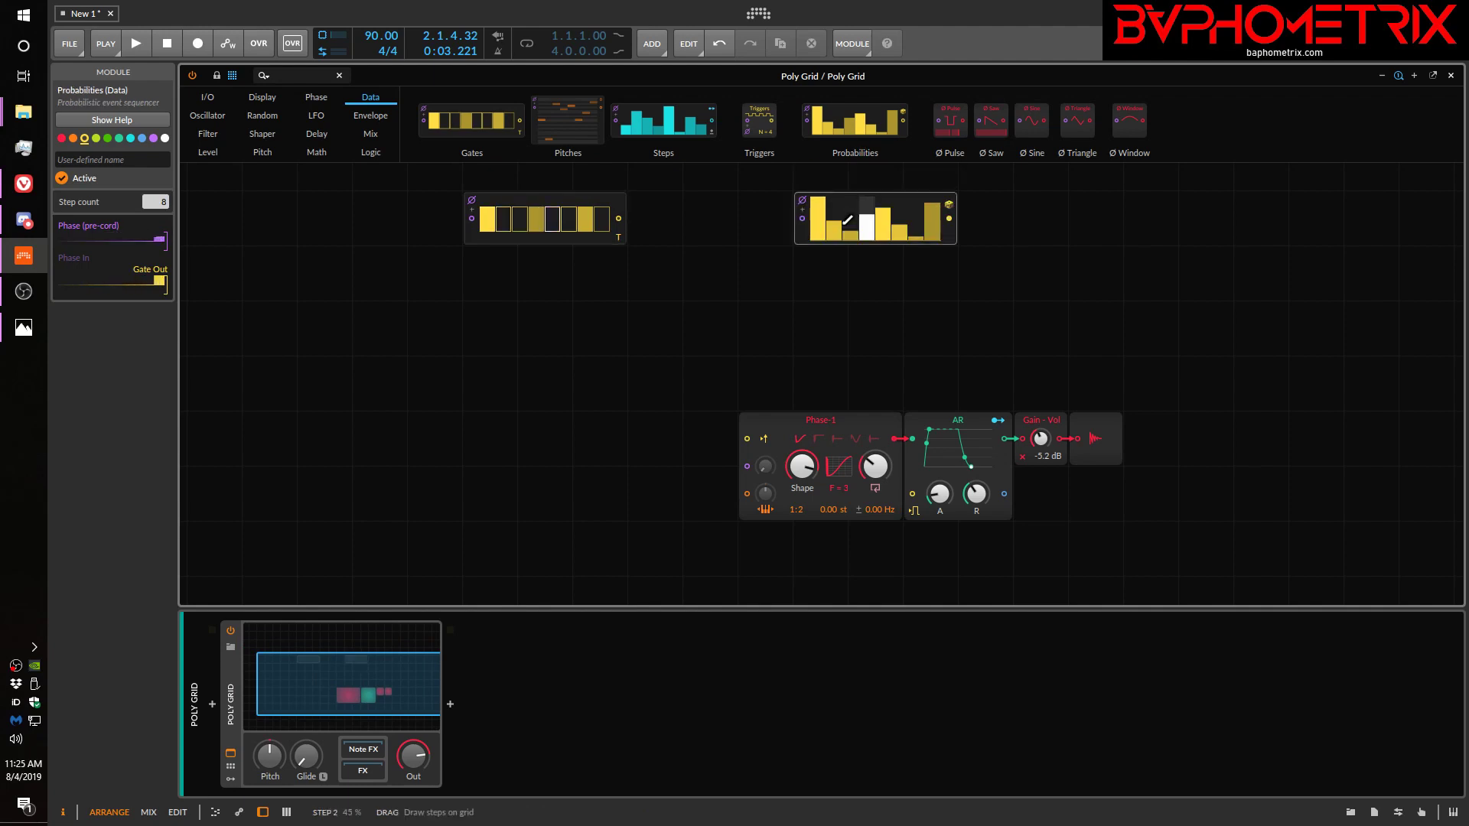
drag(767, 136, 709, 222)
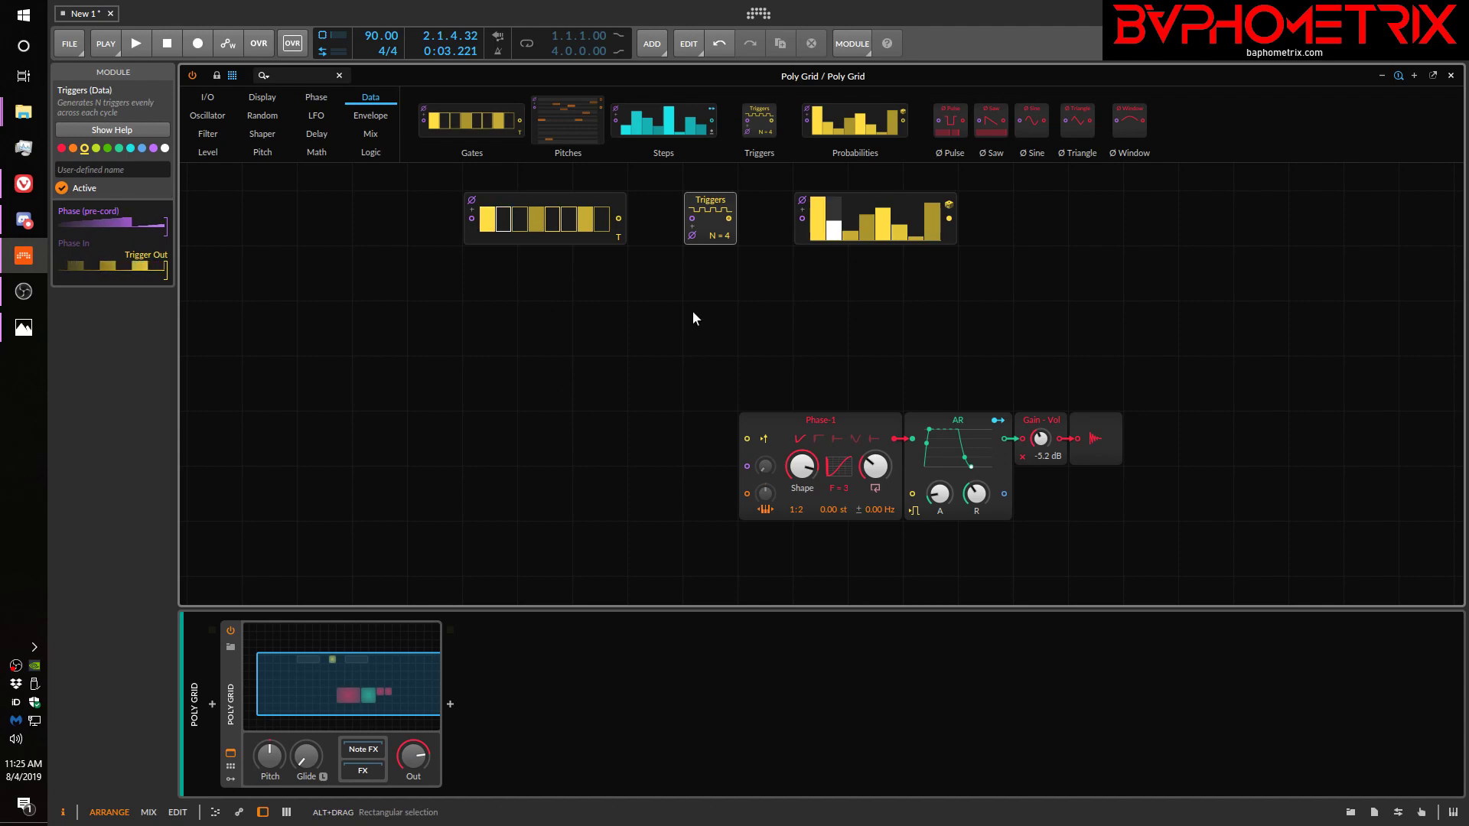
- Delete the Gates, Triggers and Probabilities modules from the grid
drag(387, 230, 943, 250)
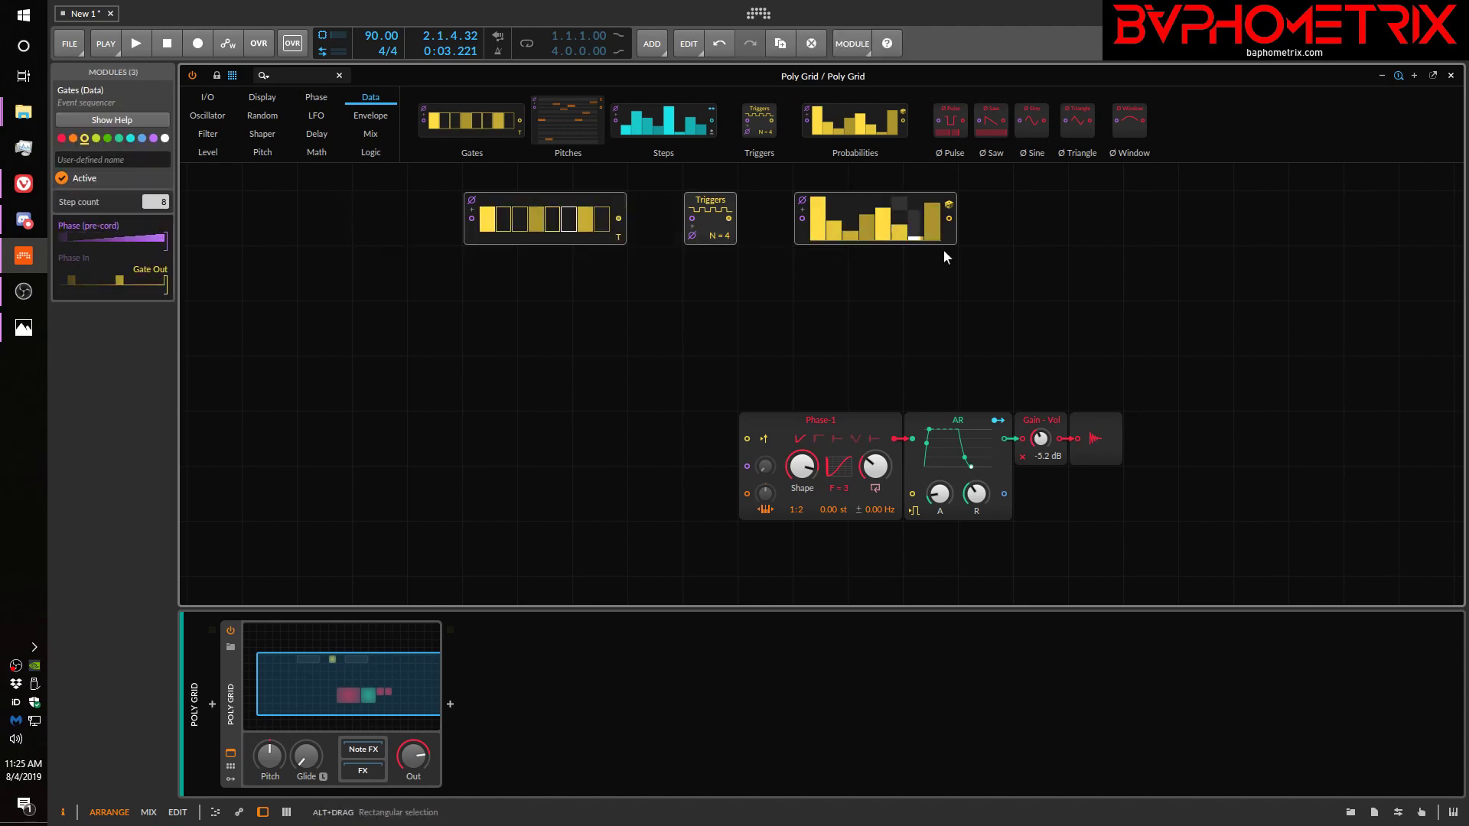
key(Delete)
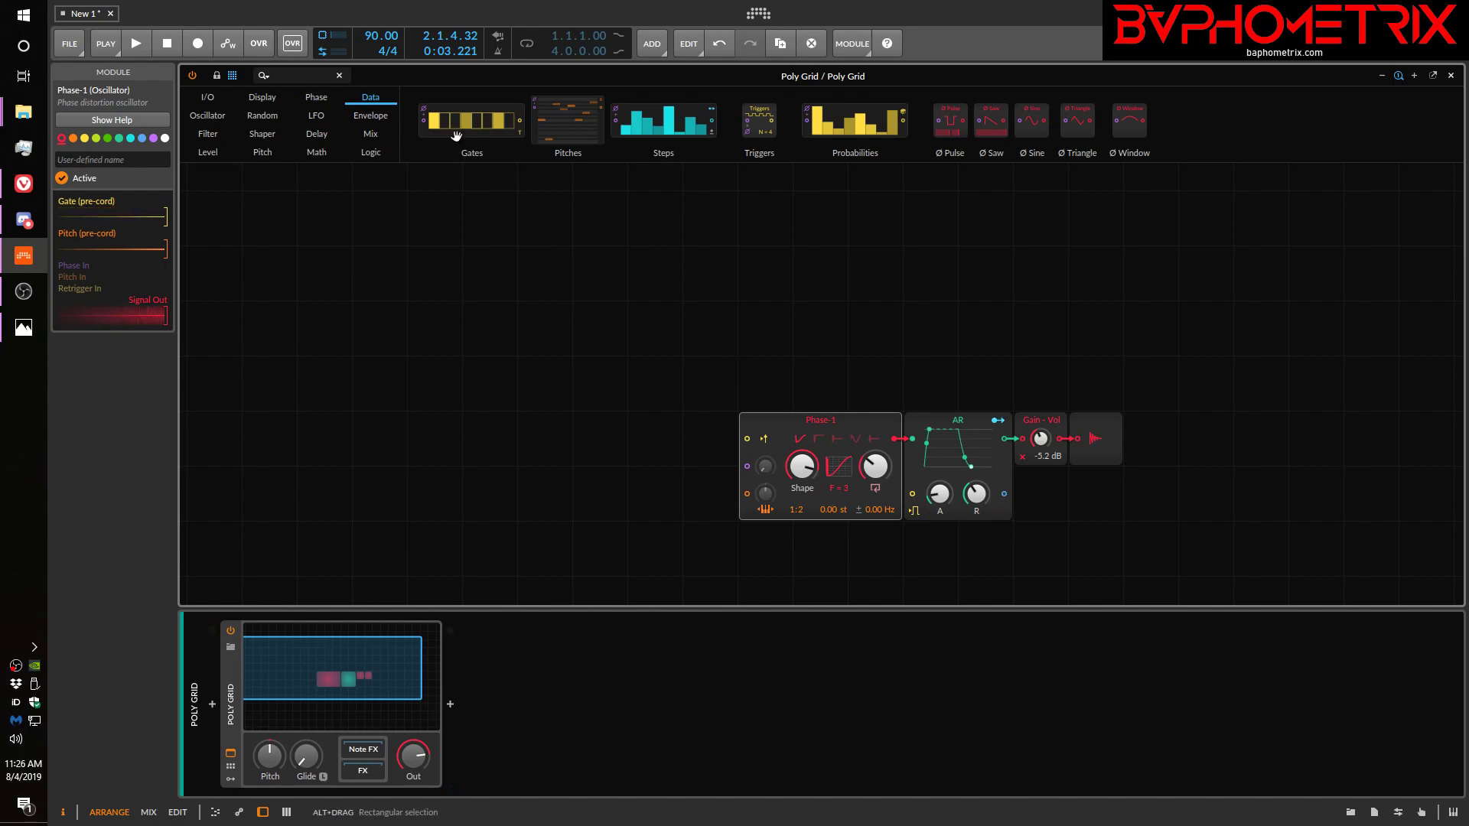
- Add a Gate In module and a logic Trigger module side by side in the empty grid area above the oscillator chain
click(370, 153)
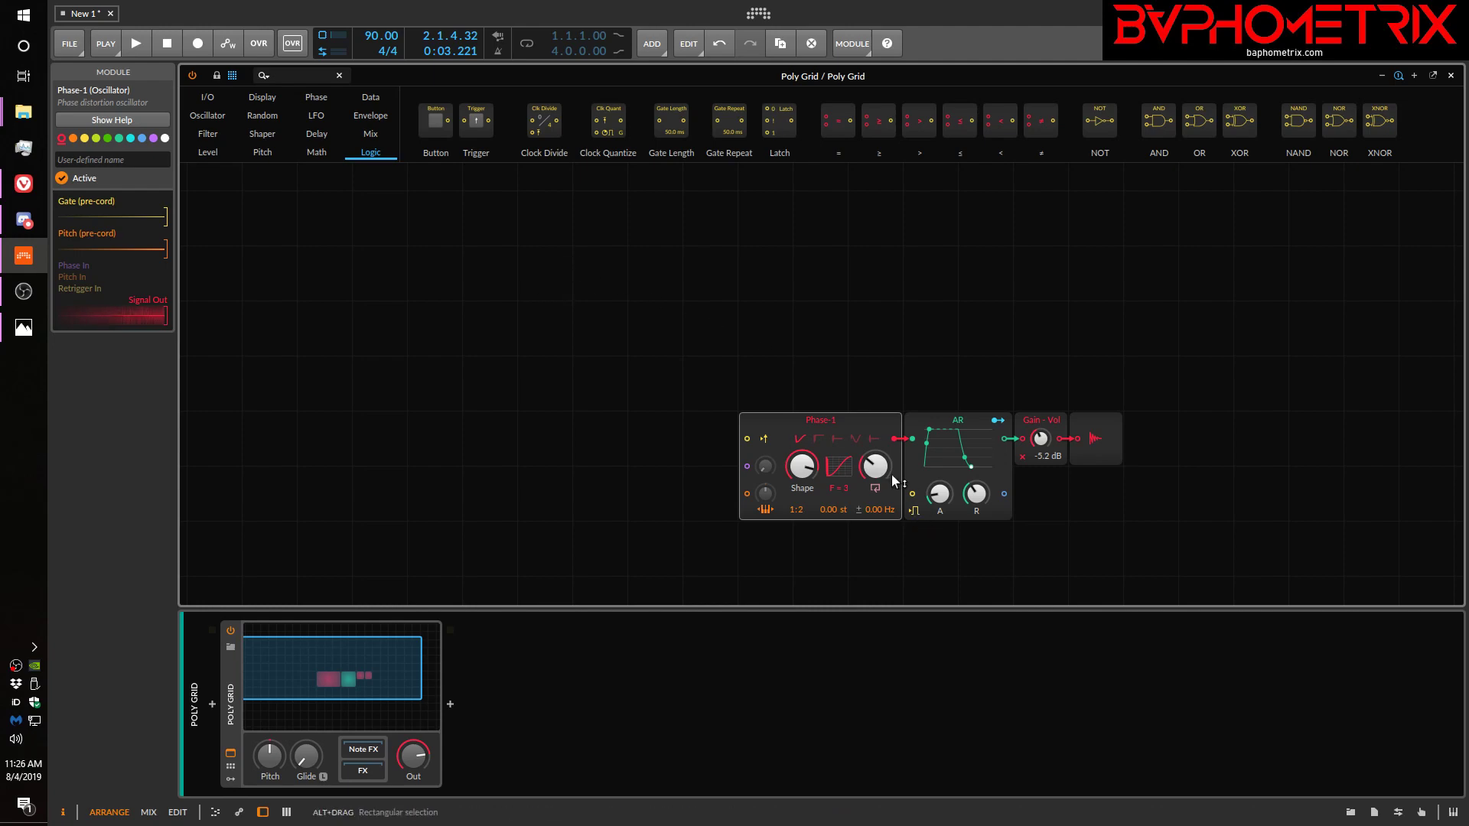
click(205, 98)
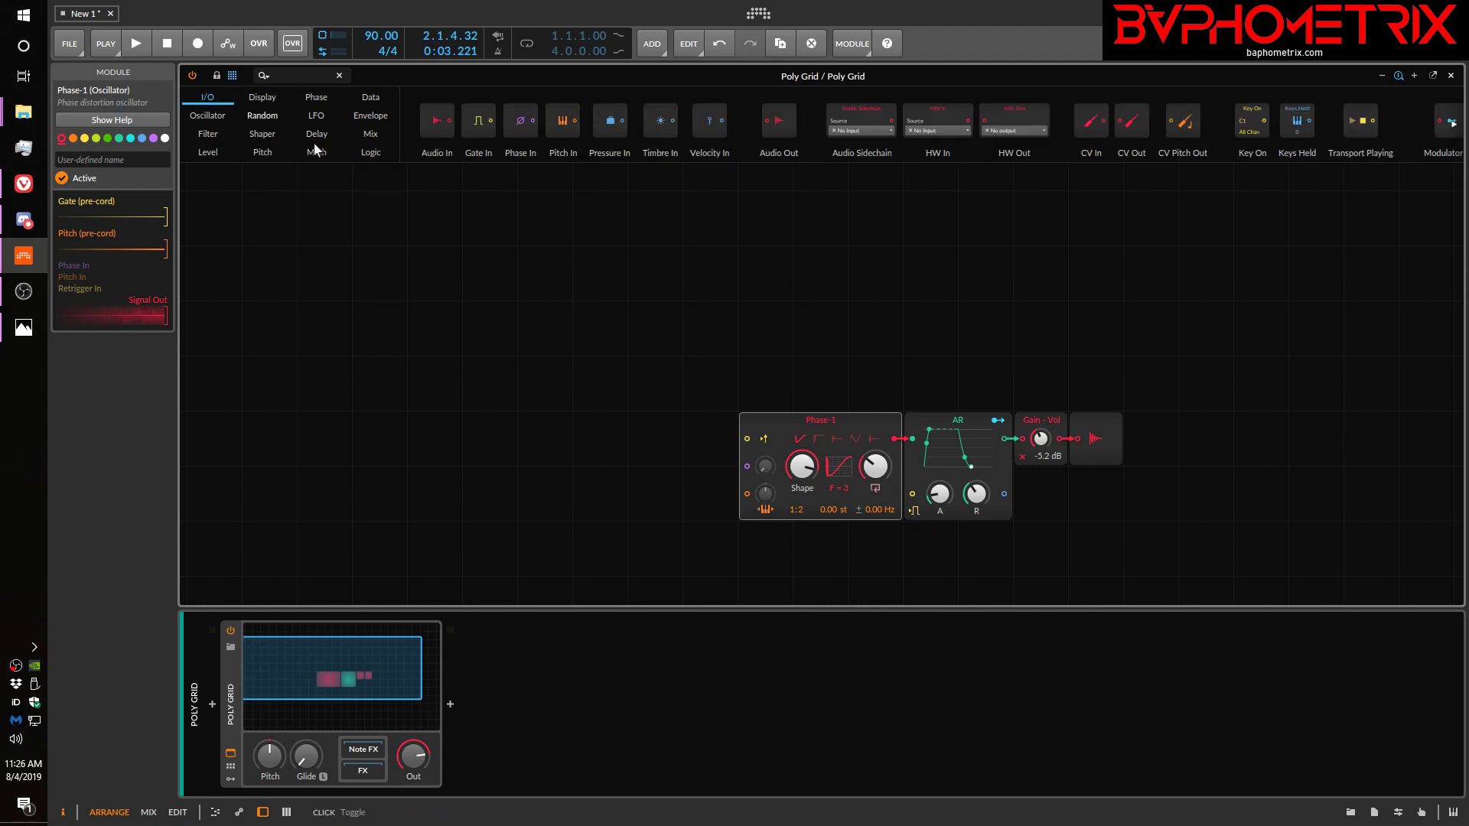
drag(478, 120, 422, 211)
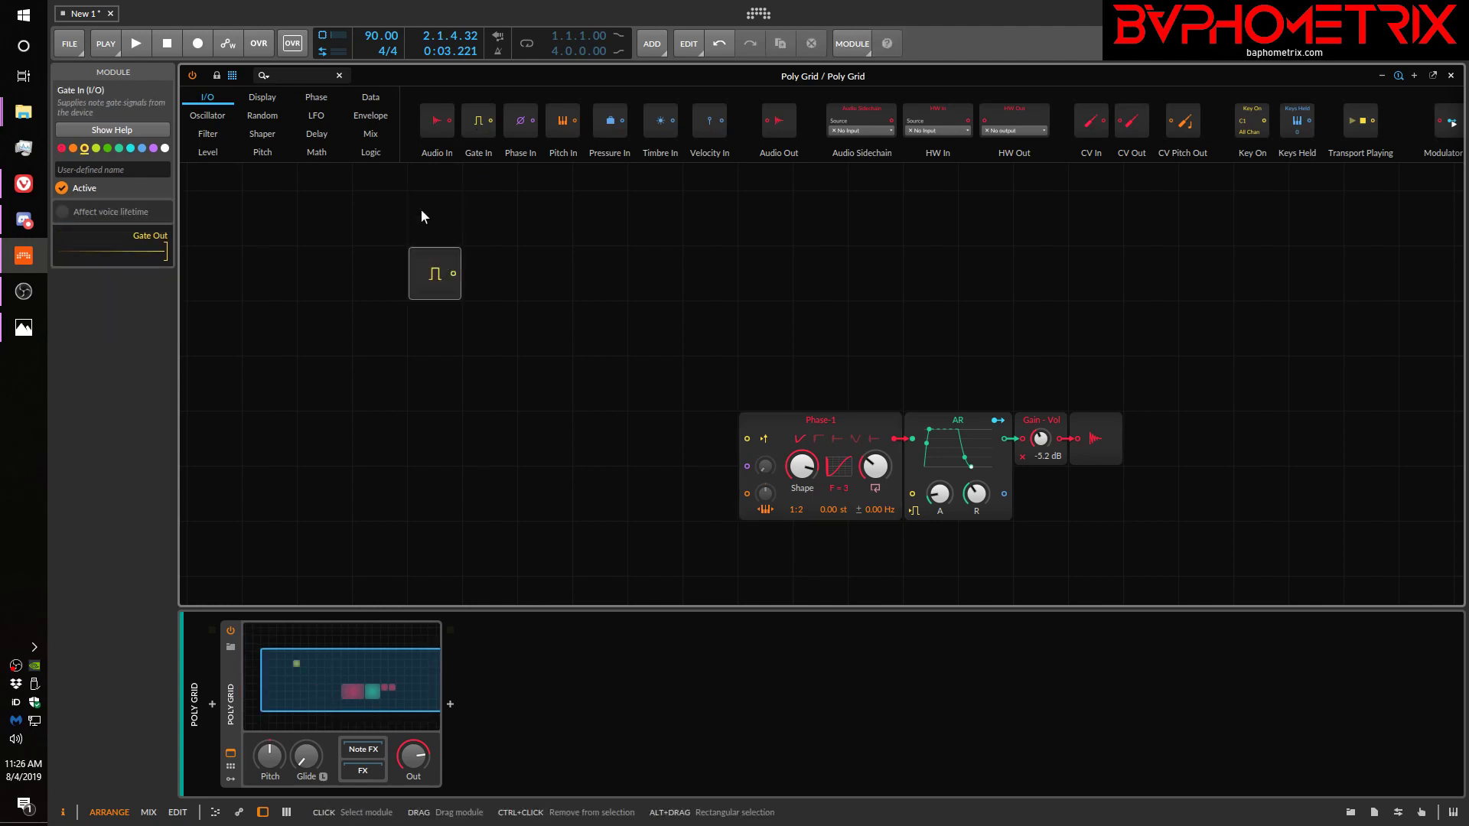
click(372, 152)
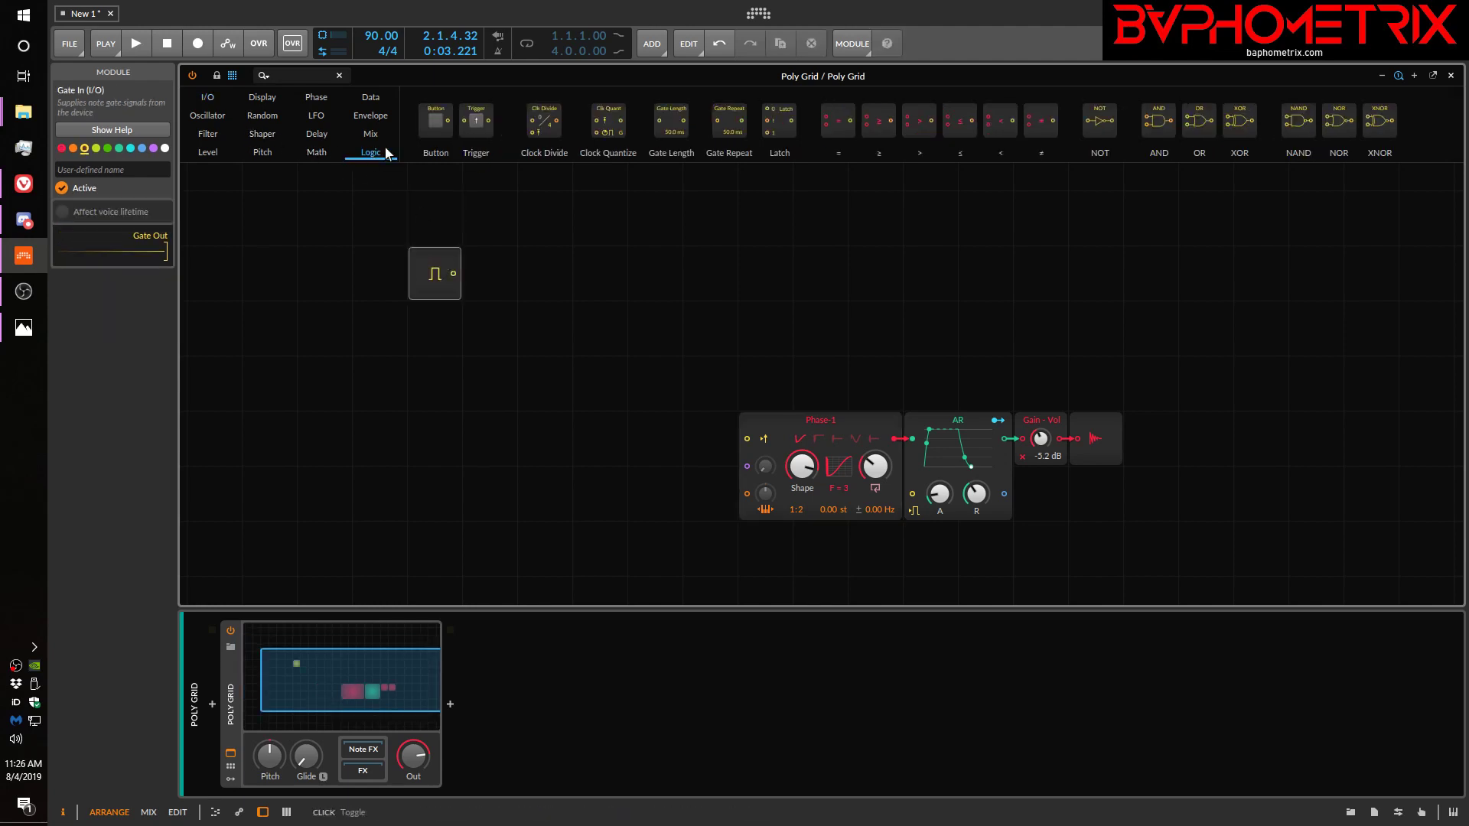
drag(476, 120, 541, 269)
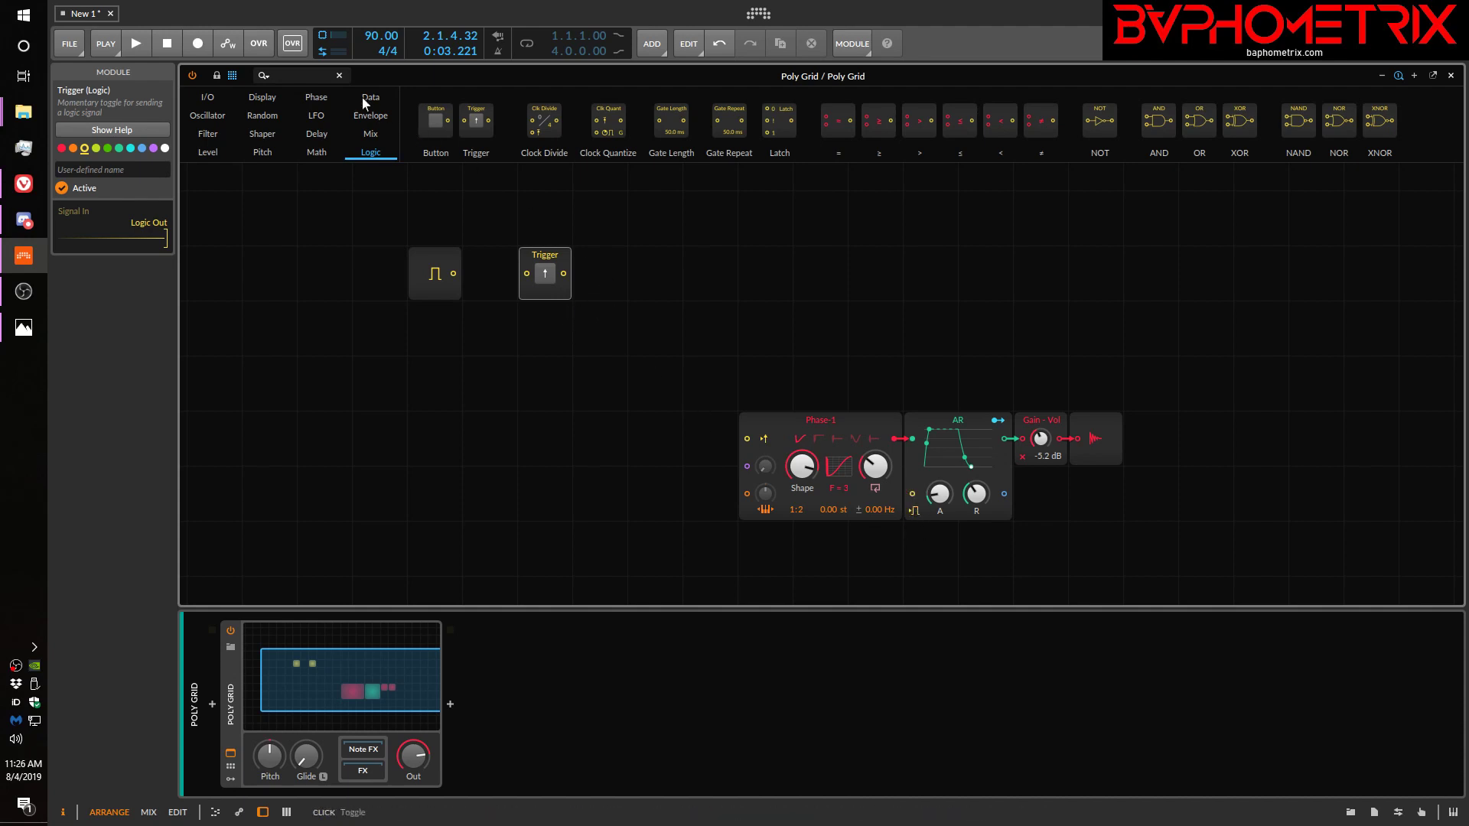
- Add an Oscilloscope above the Phase-1 oscillator, widen it to more than double its width, and set its mode to Slow
click(263, 98)
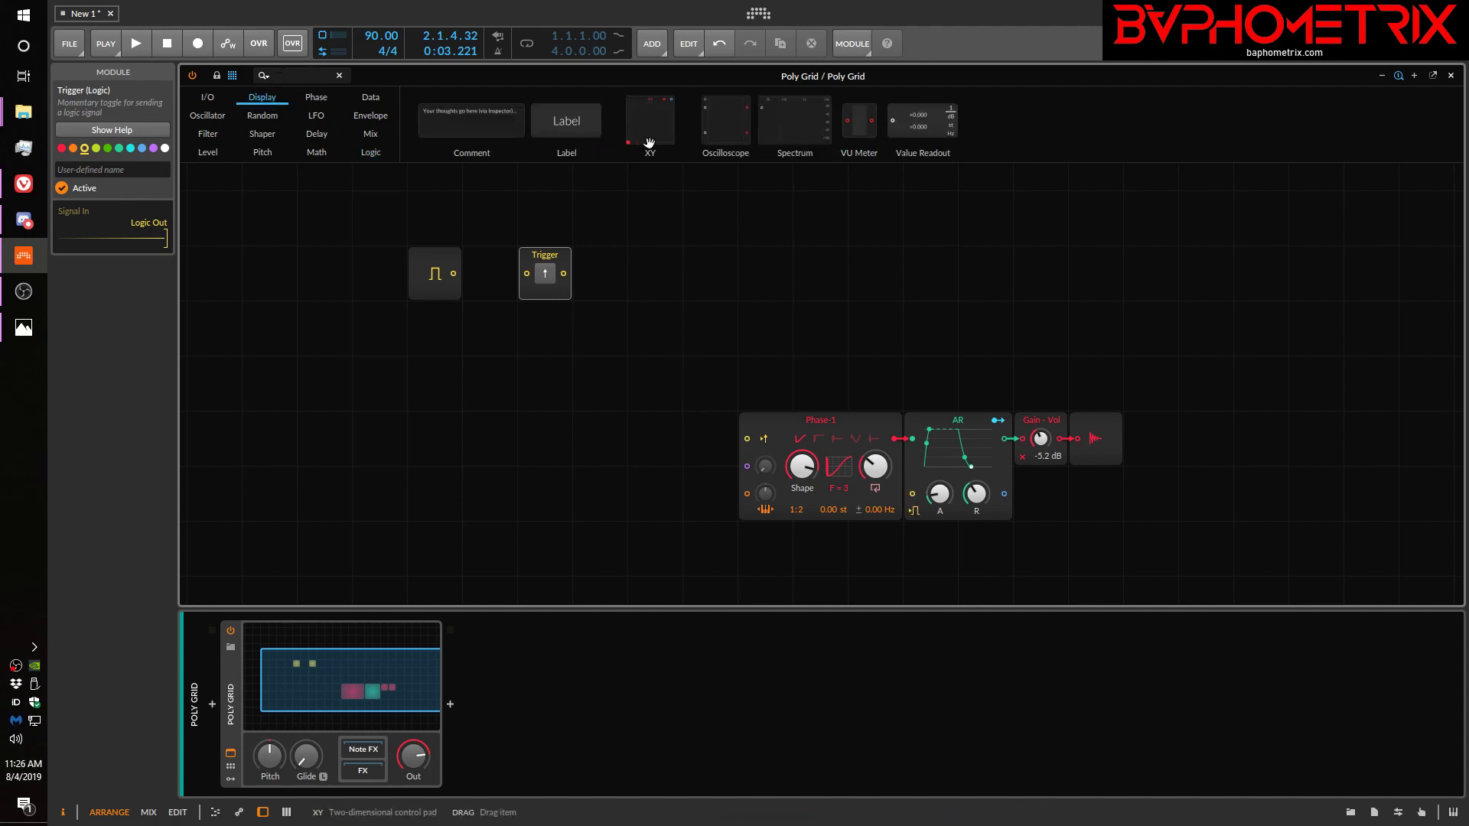
drag(725, 123, 747, 256)
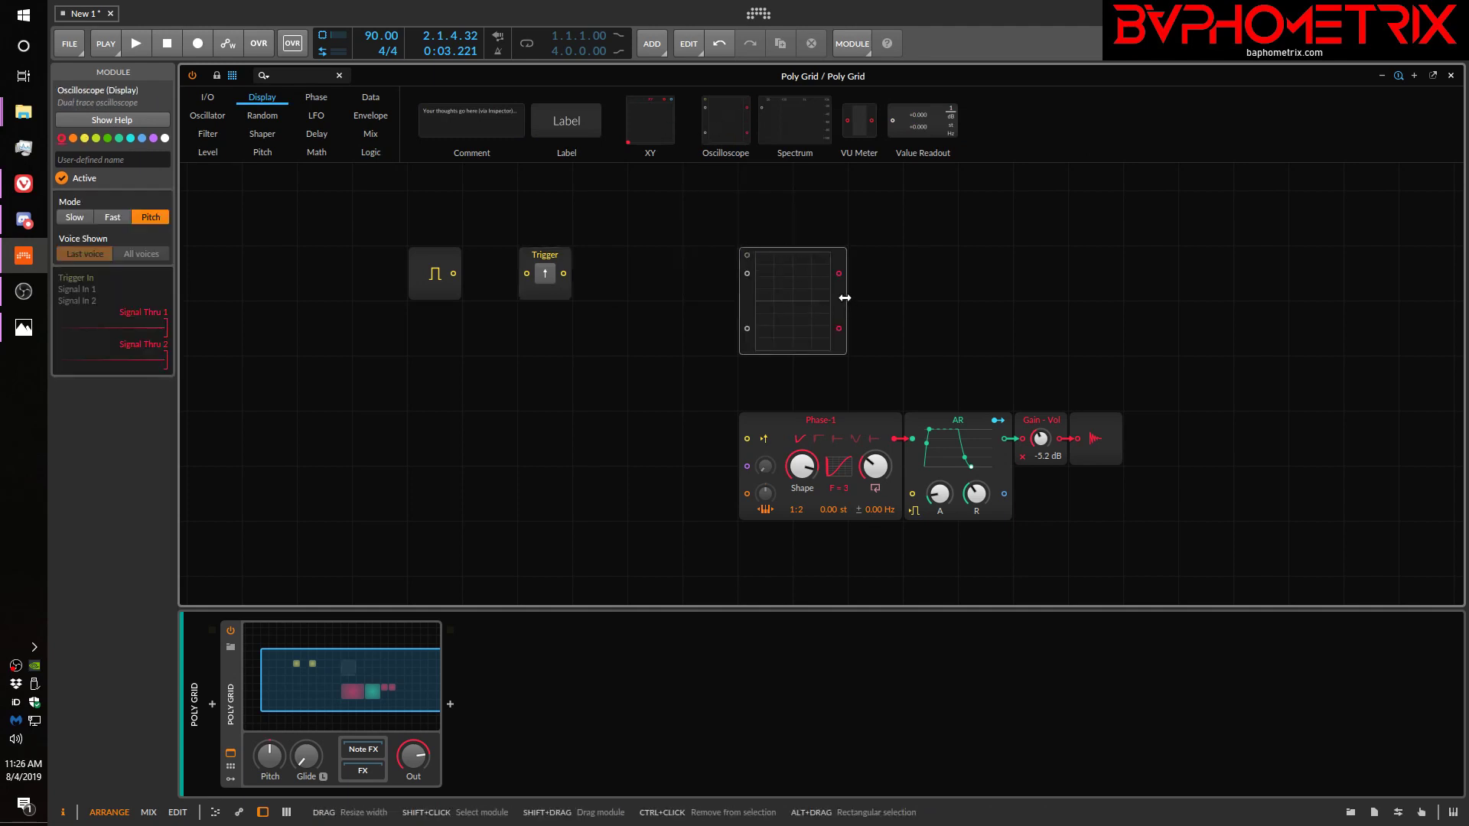
drag(845, 302, 1010, 297)
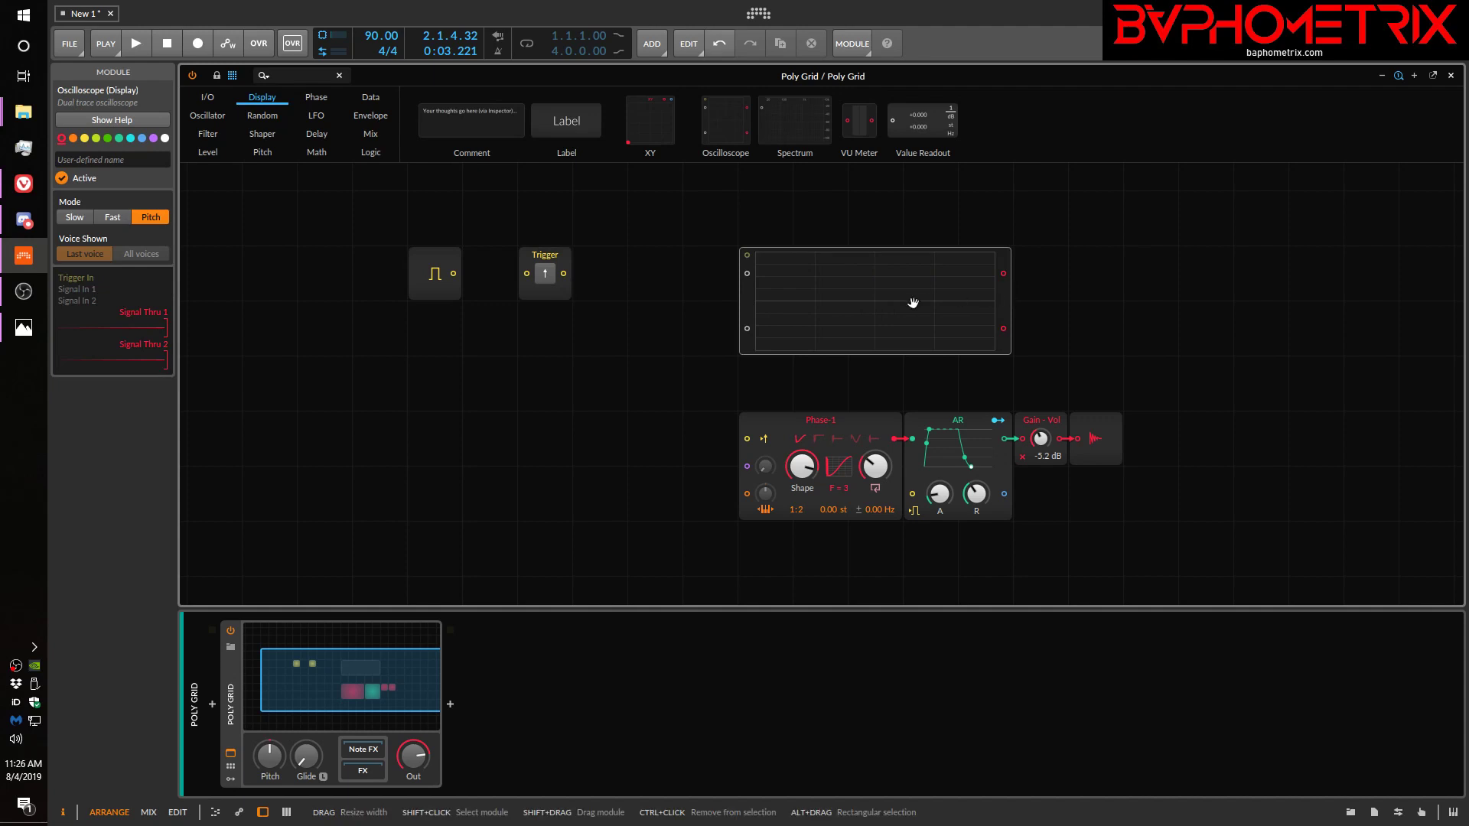
click(74, 218)
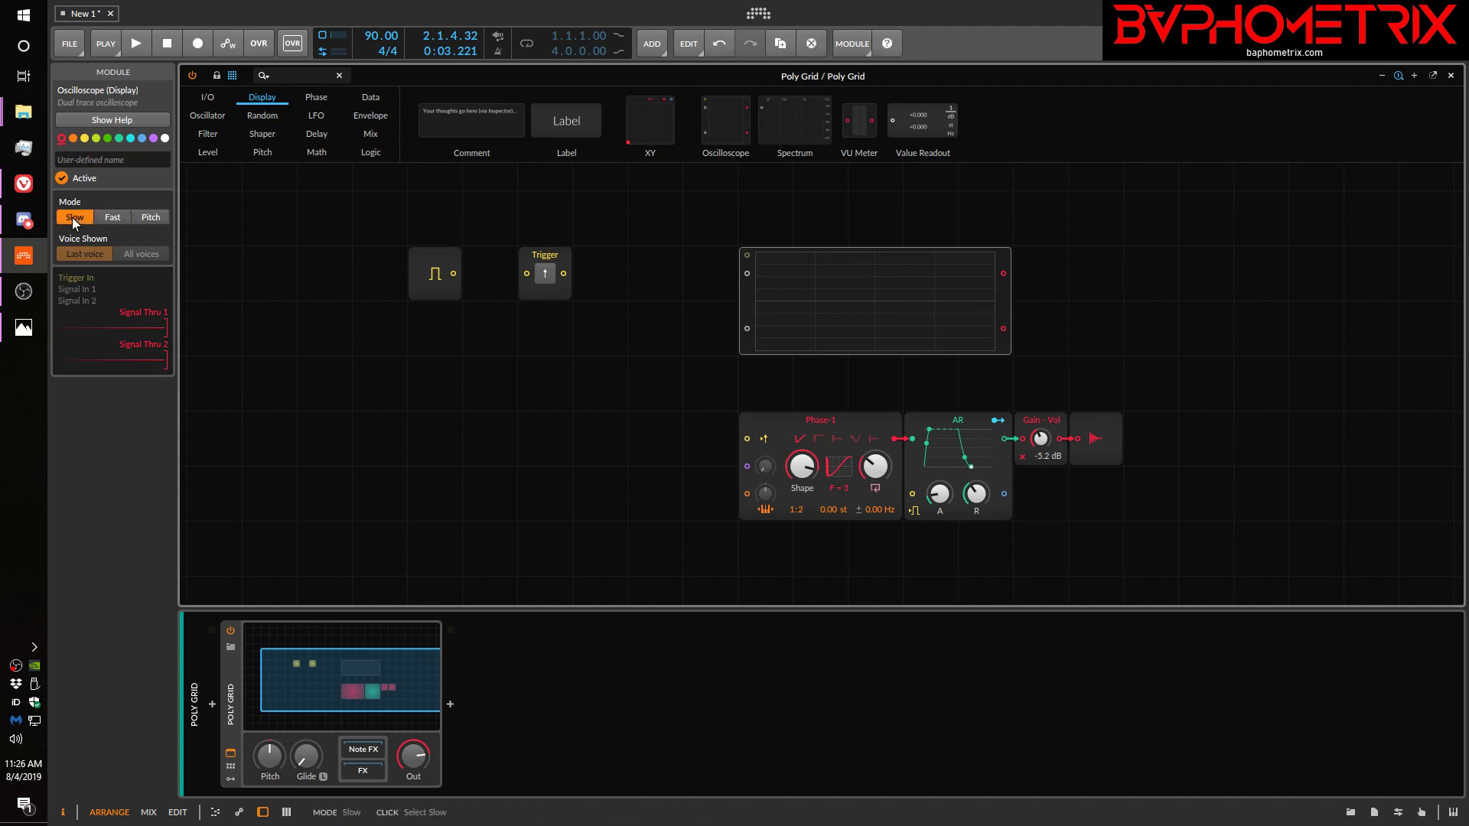
- Stack Gate In above Trigger beside the Oscilloscope and wire their outputs to its Signal In 1 and Signal In 2 respectively
drag(550, 259, 606, 313)
drag(445, 258, 747, 273)
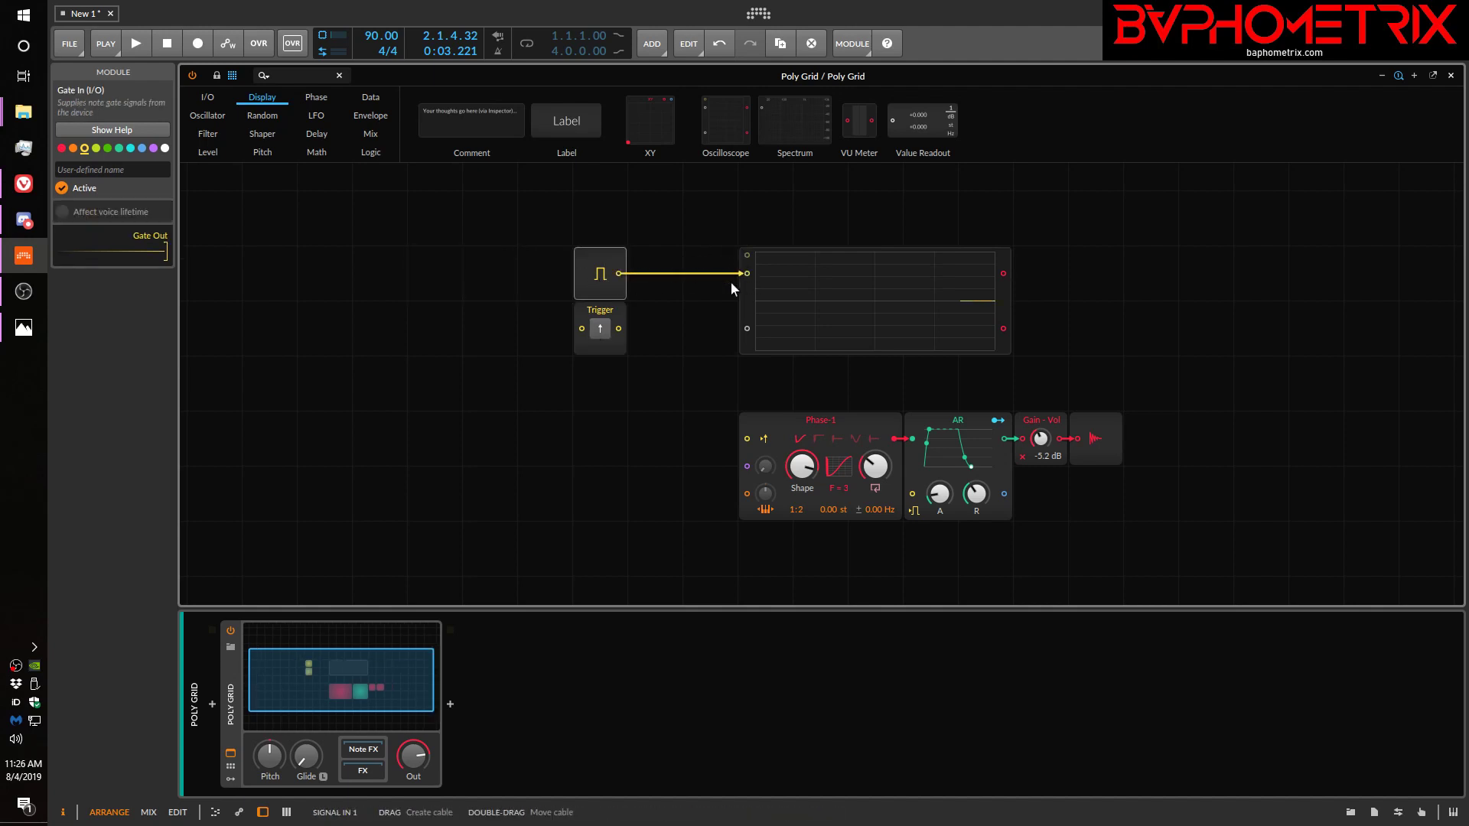
drag(617, 329, 747, 329)
- Change the Trigger module's colour to turquoise to distinguish its signal from the Gate In signal
click(608, 315)
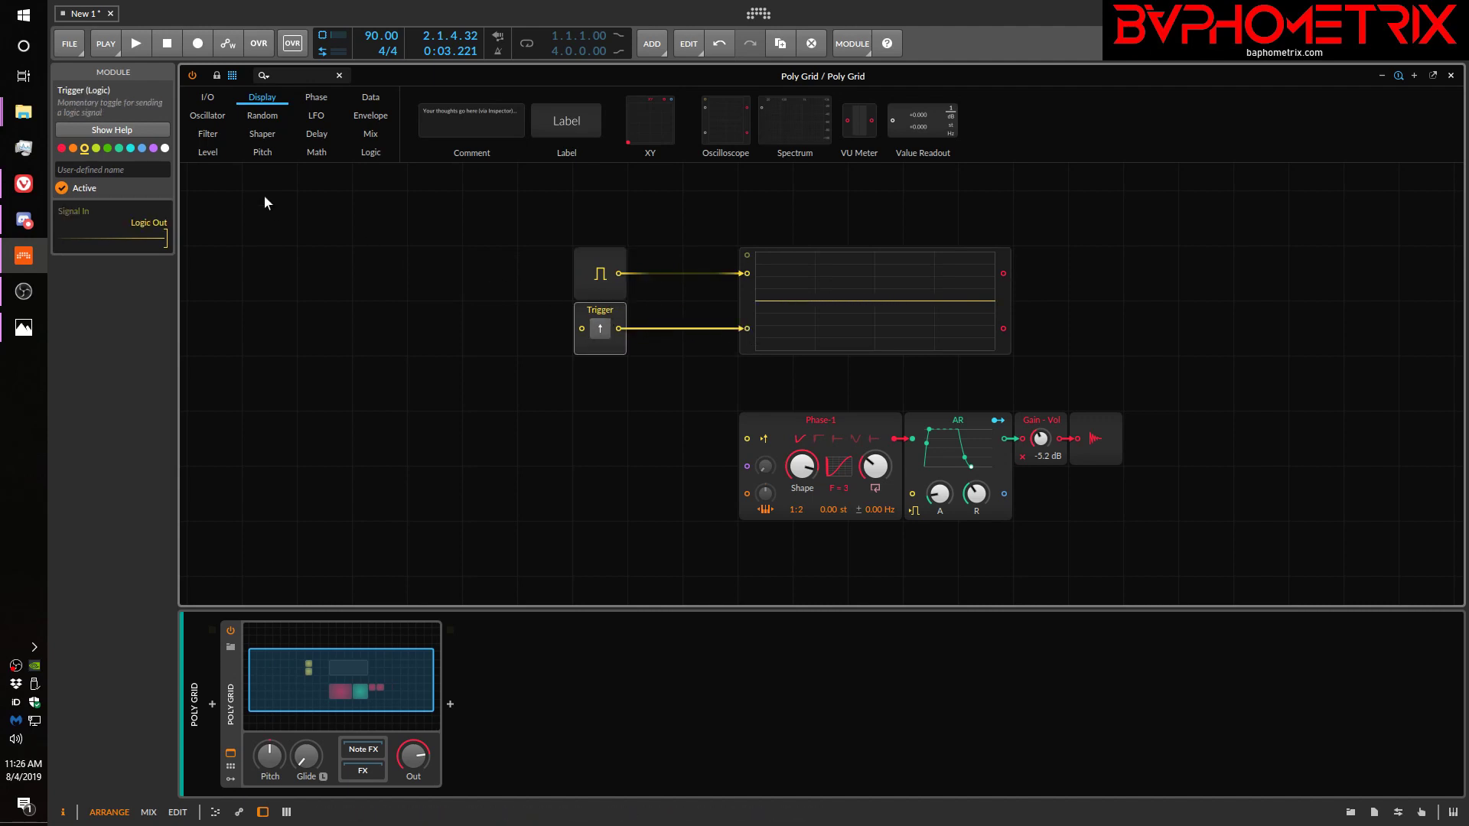
click(131, 149)
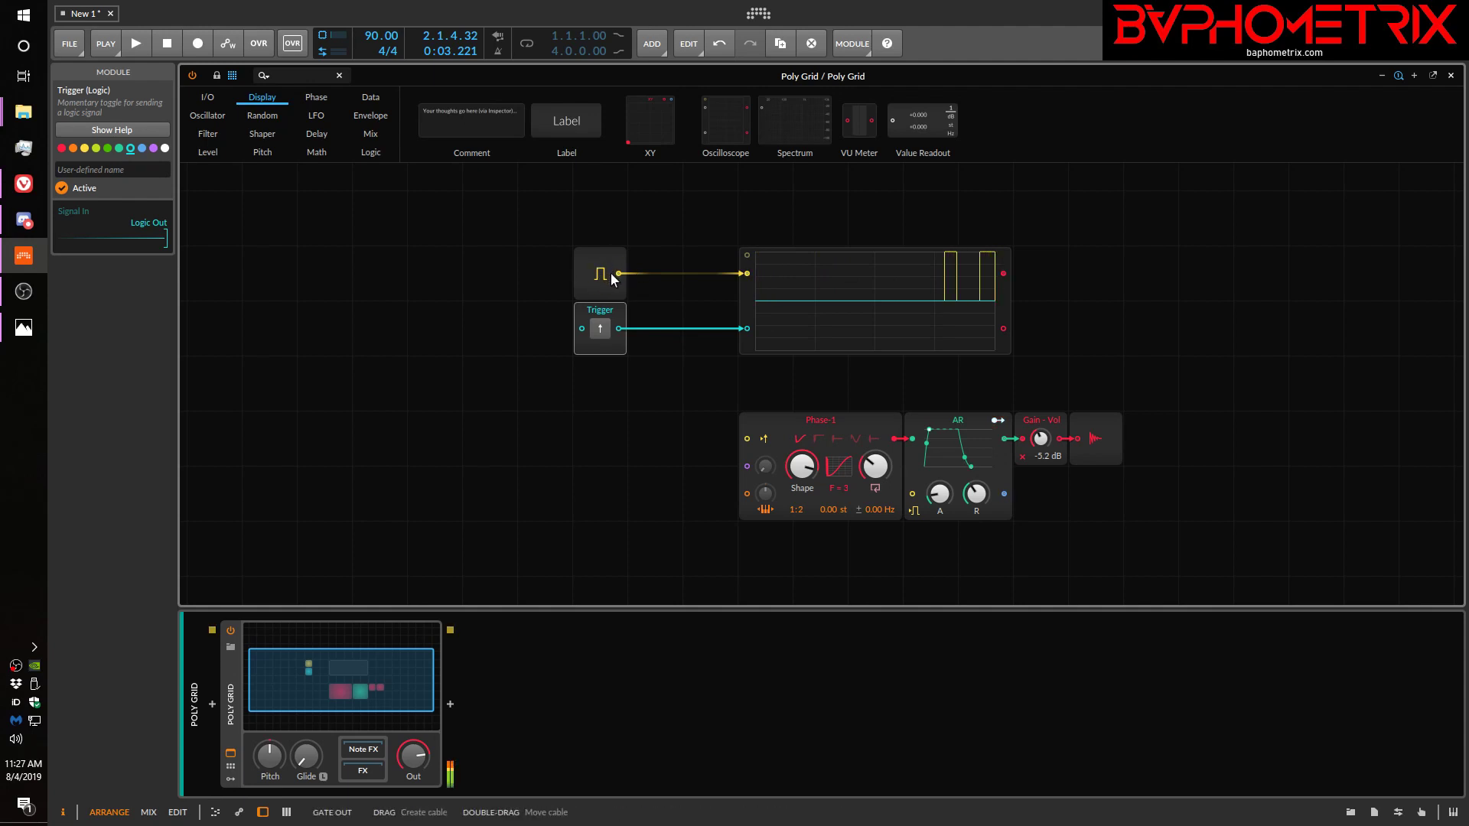
- Fire the Trigger module repeatedly to compare its short pulses with the Gate In signal on the Oscilloscope
click(597, 329)
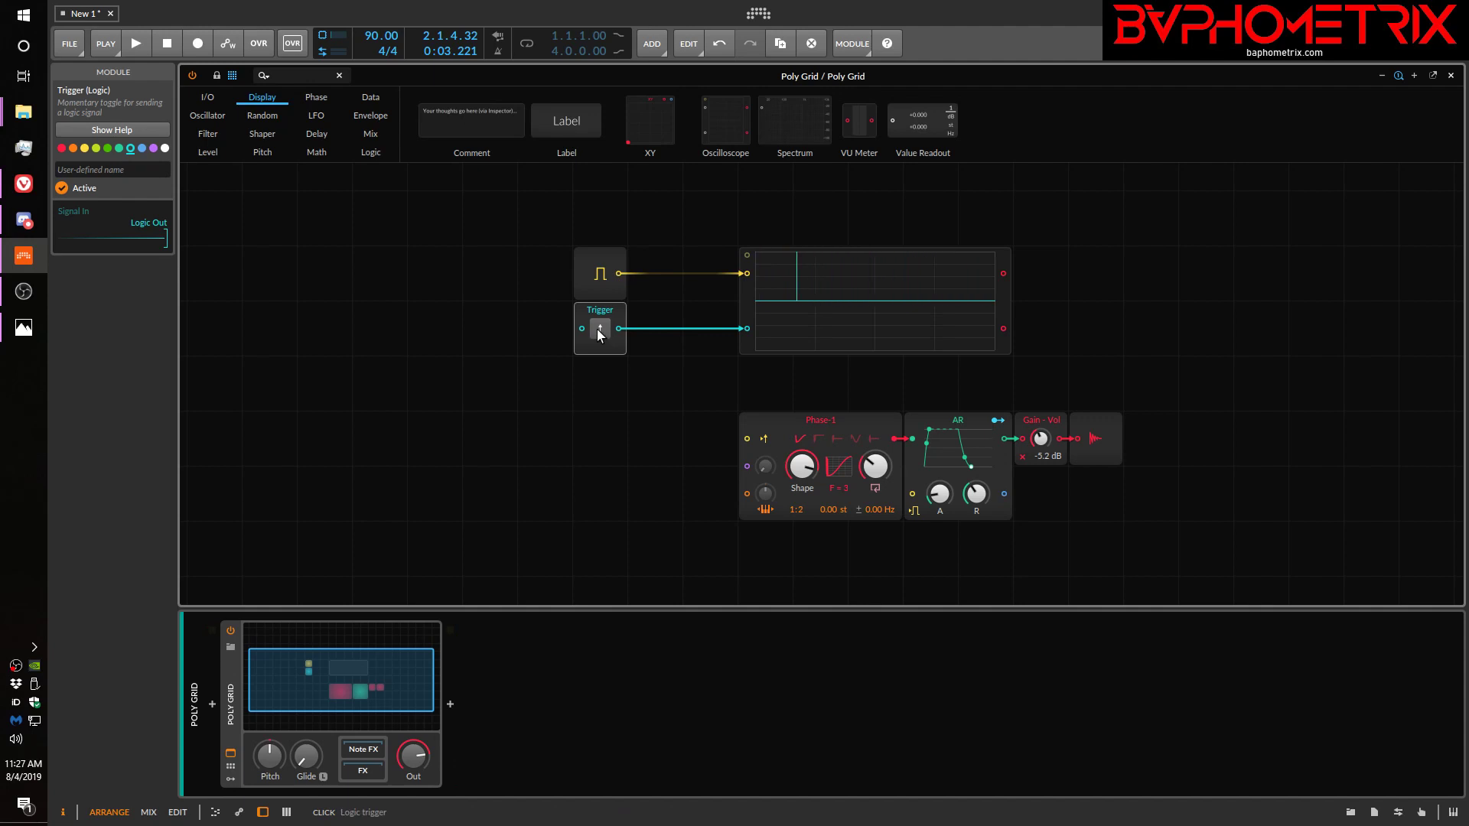
click(597, 329)
click(597, 329)
click(598, 332)
click(598, 332)
click(599, 332)
click(598, 334)
click(598, 334)
click(598, 333)
click(598, 334)
click(598, 333)
click(598, 333)
click(598, 333)
click(599, 334)
click(598, 334)
click(598, 333)
- Move the Gate In, Trigger and Oscilloscope modules together to the upper-left area of the grid, keeping their wiring
drag(540, 222, 853, 364)
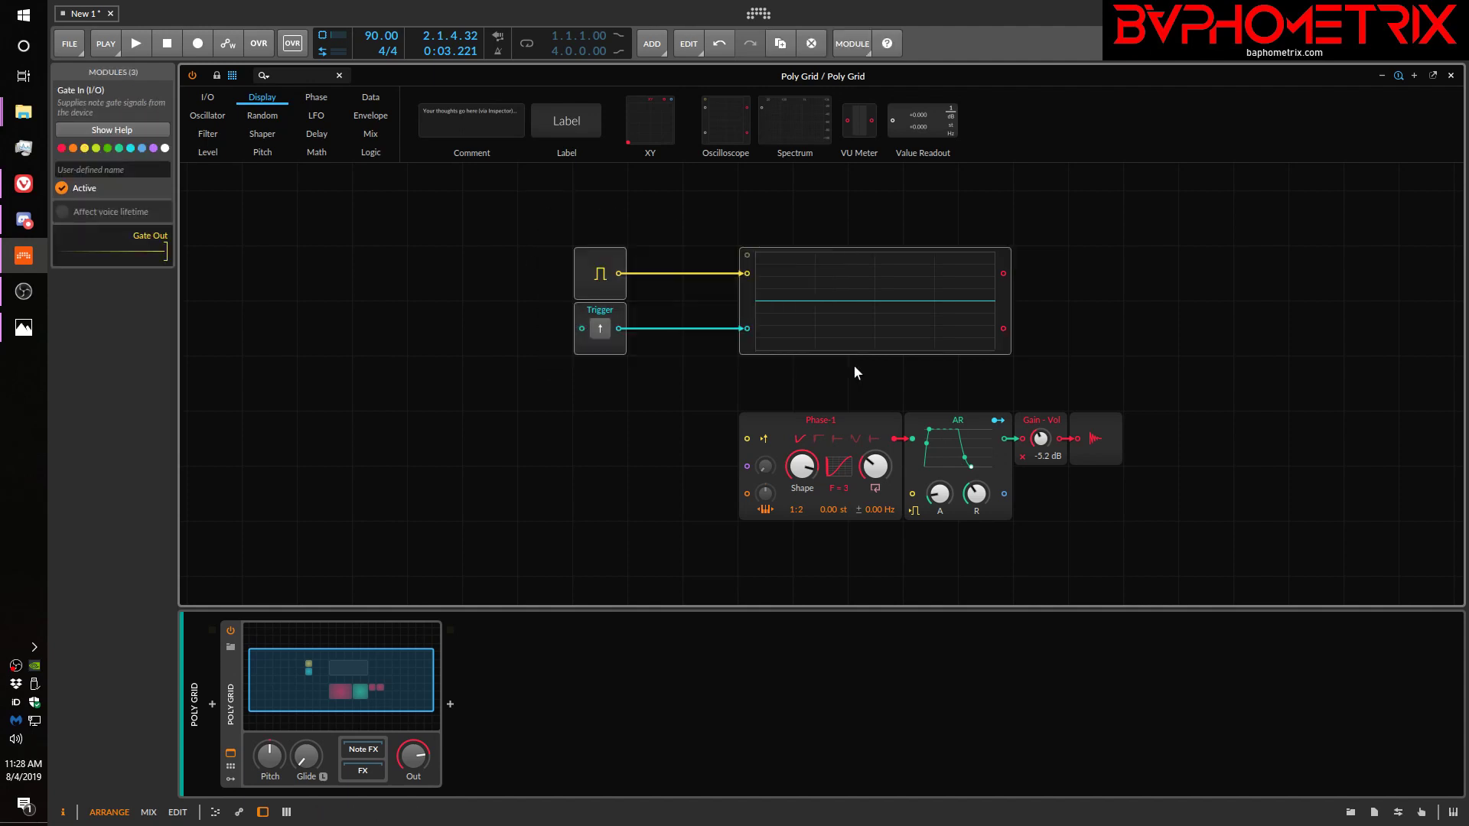
drag(921, 283, 571, 211)
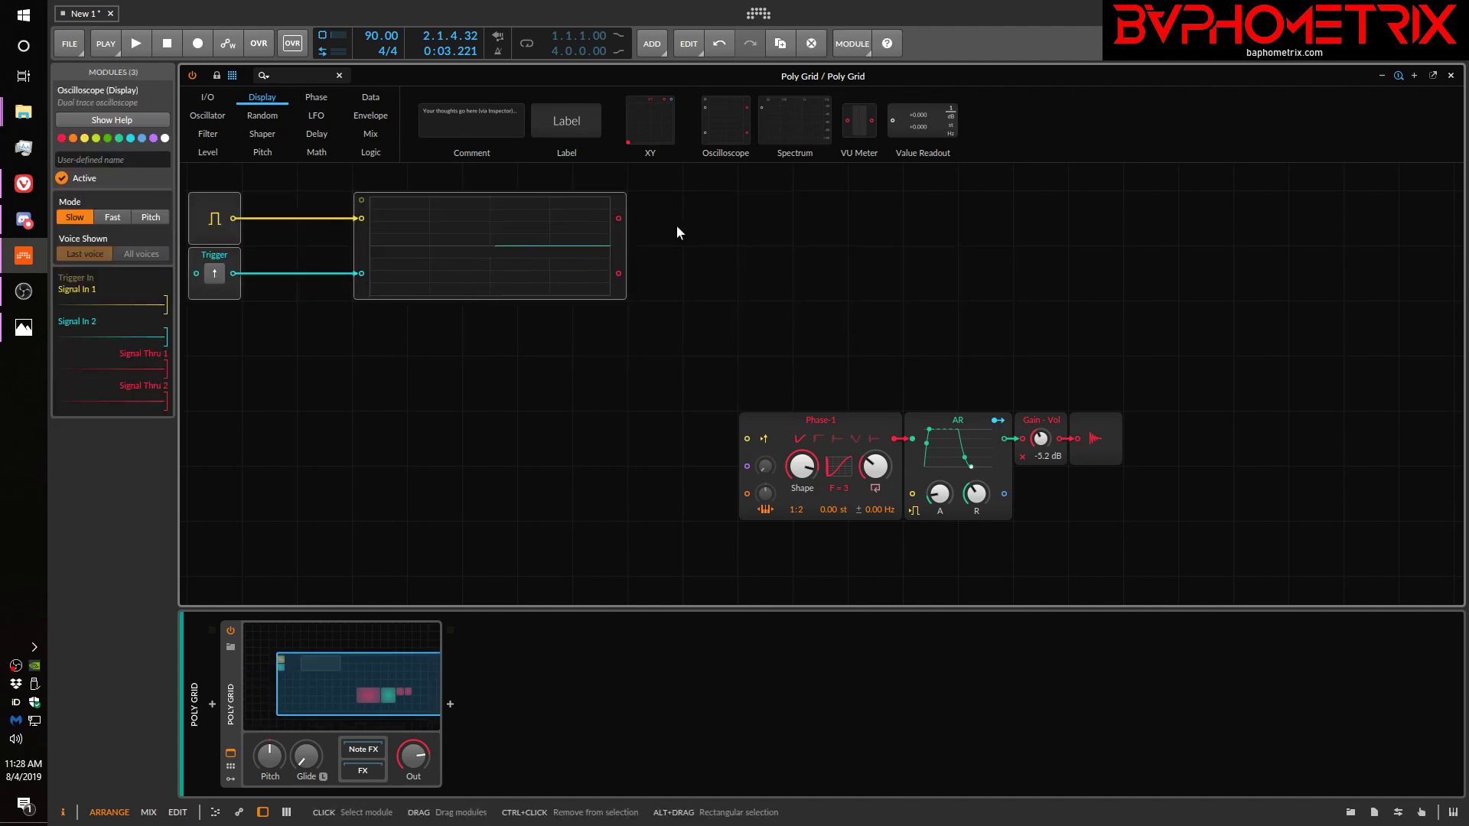
- Add a Button logic module to the empty area right of the Oscilloscope and toggle it on and off twice to inspect its Logic Out
click(364, 150)
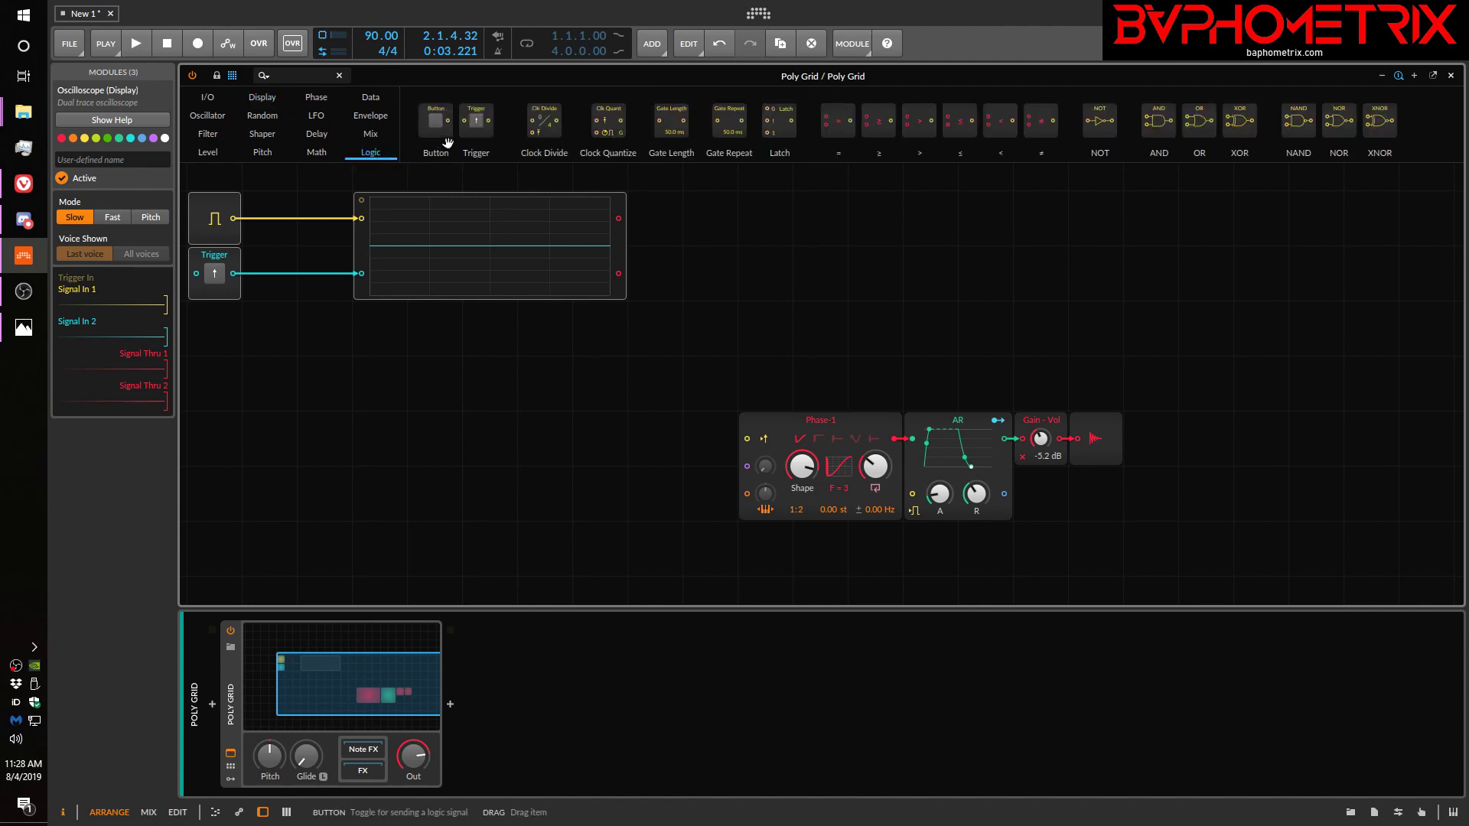
drag(434, 115, 824, 283)
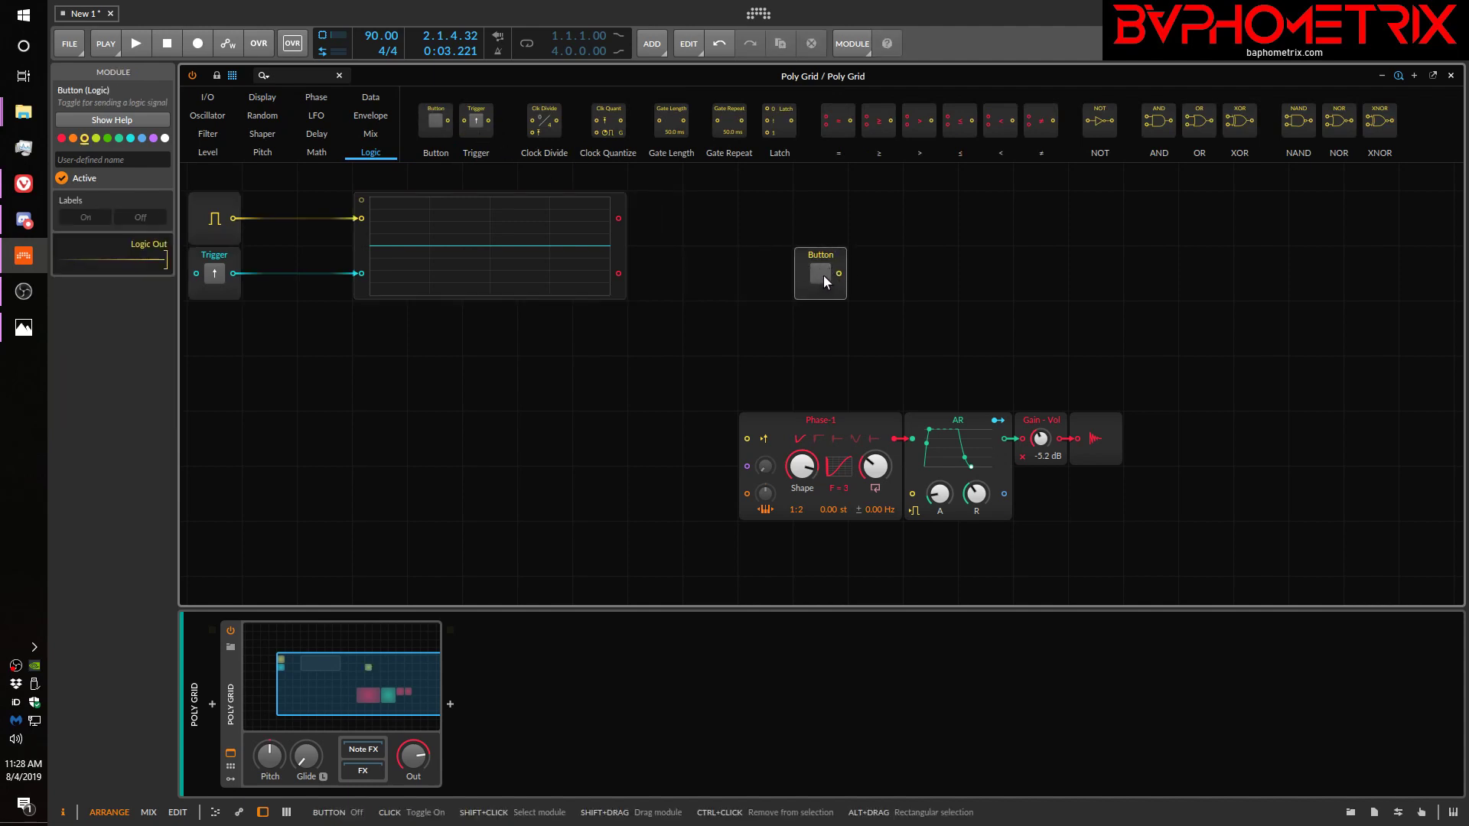
click(824, 272)
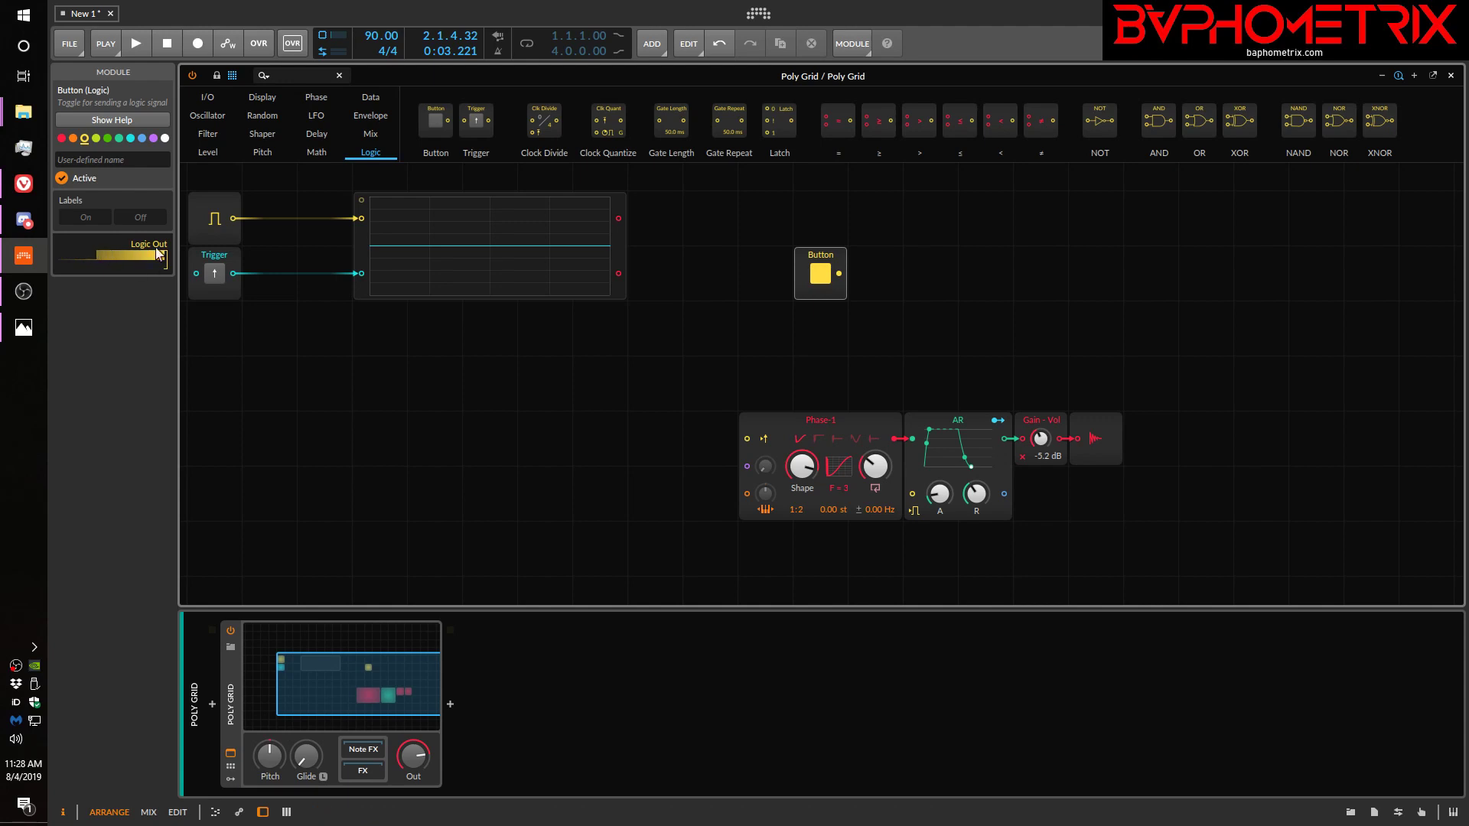
click(815, 280)
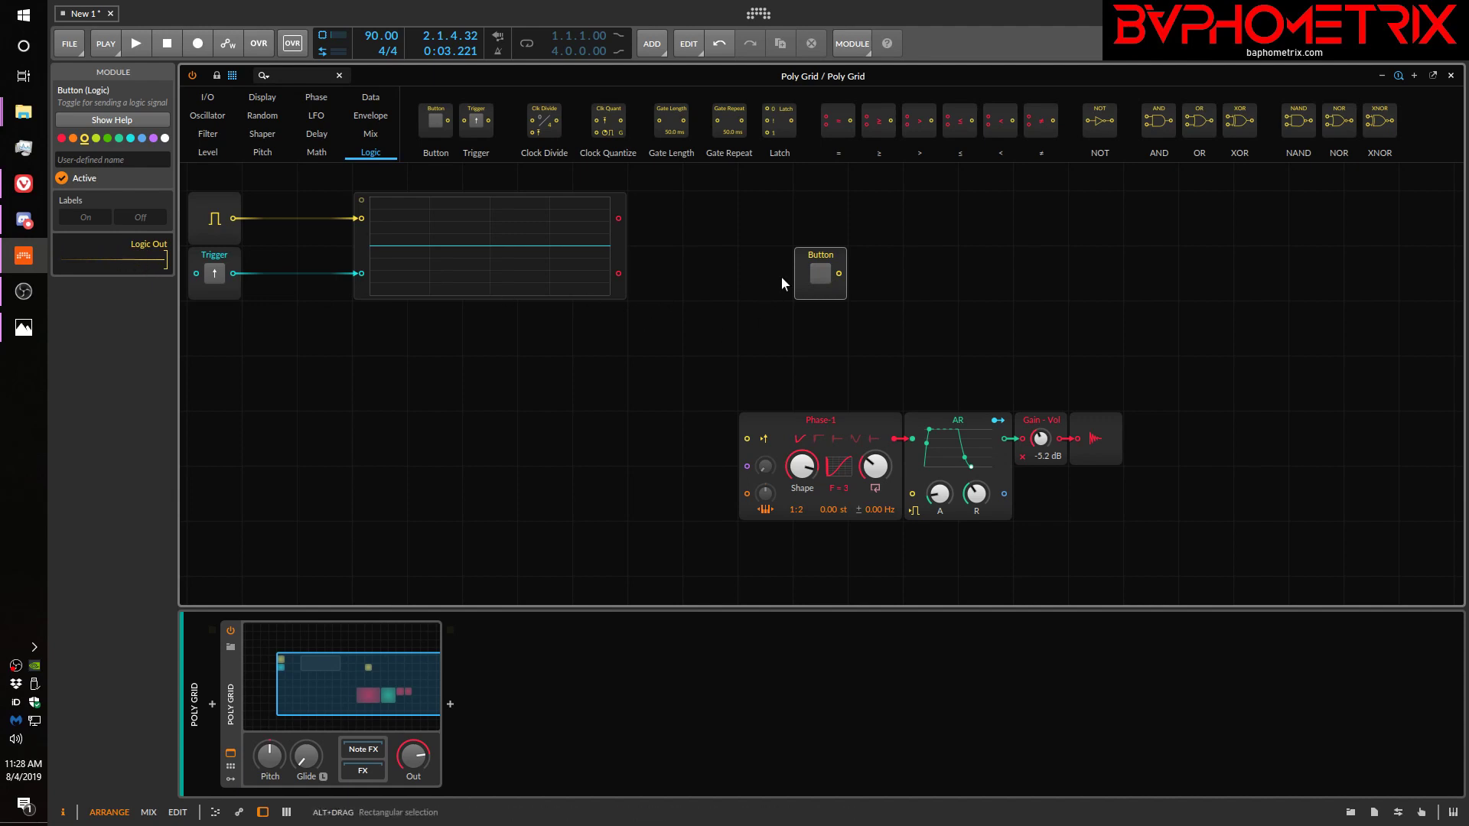
click(822, 272)
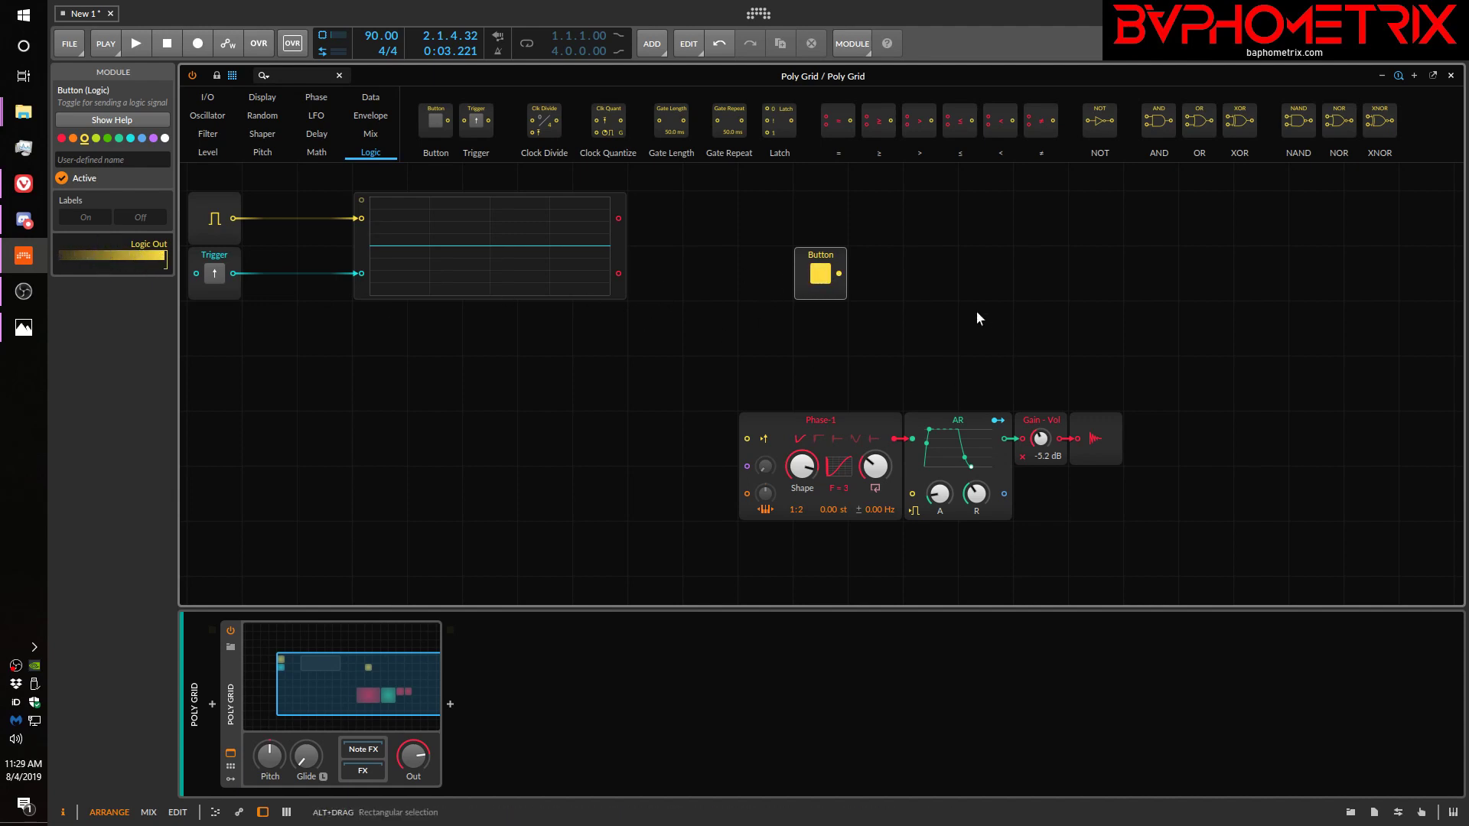
click(818, 274)
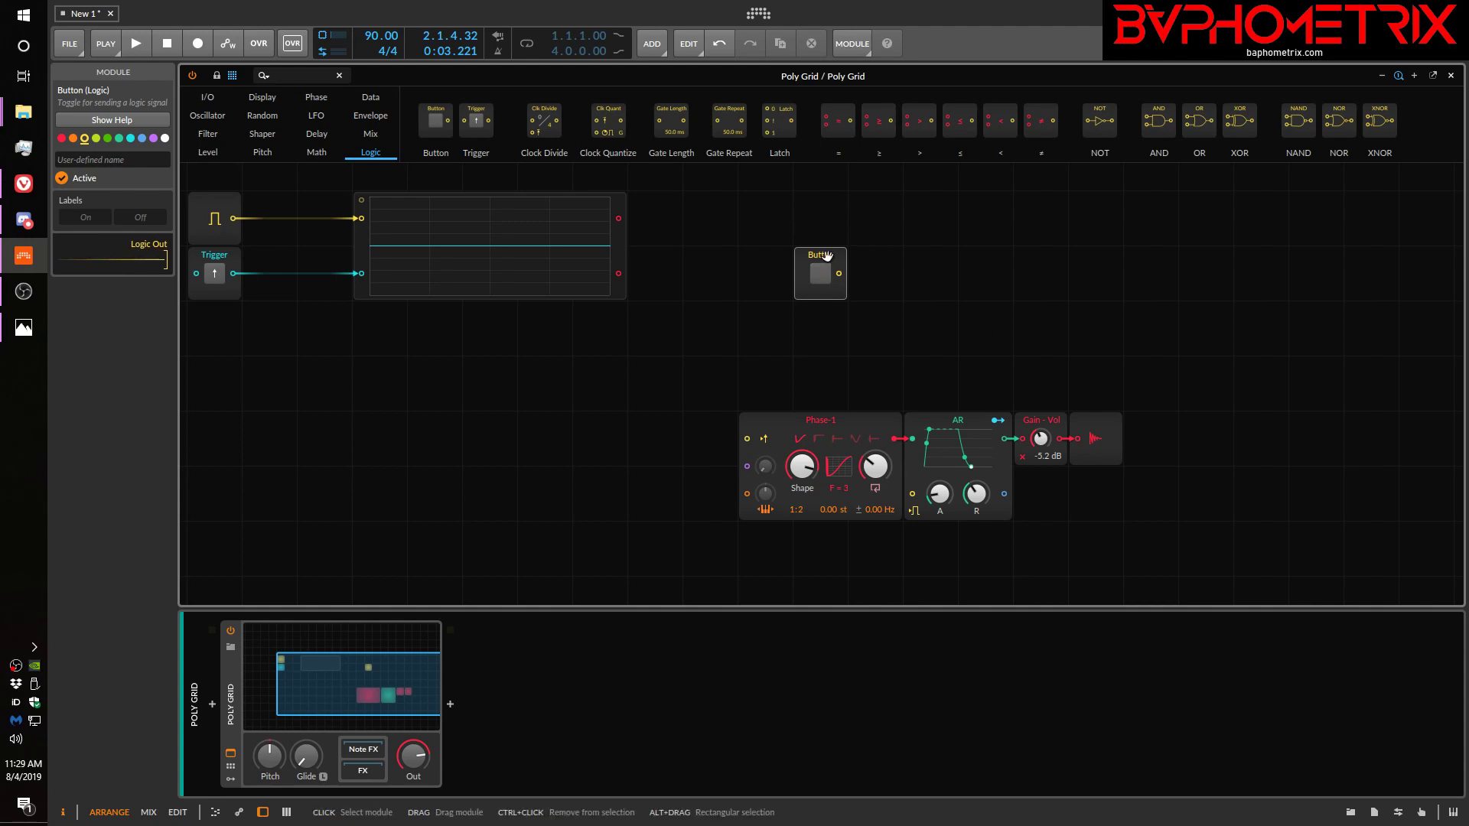
- Stack Gate In directly above the Button module over Phase-1 and disconnect Gate In from the Oscilloscope
drag(824, 253, 768, 309)
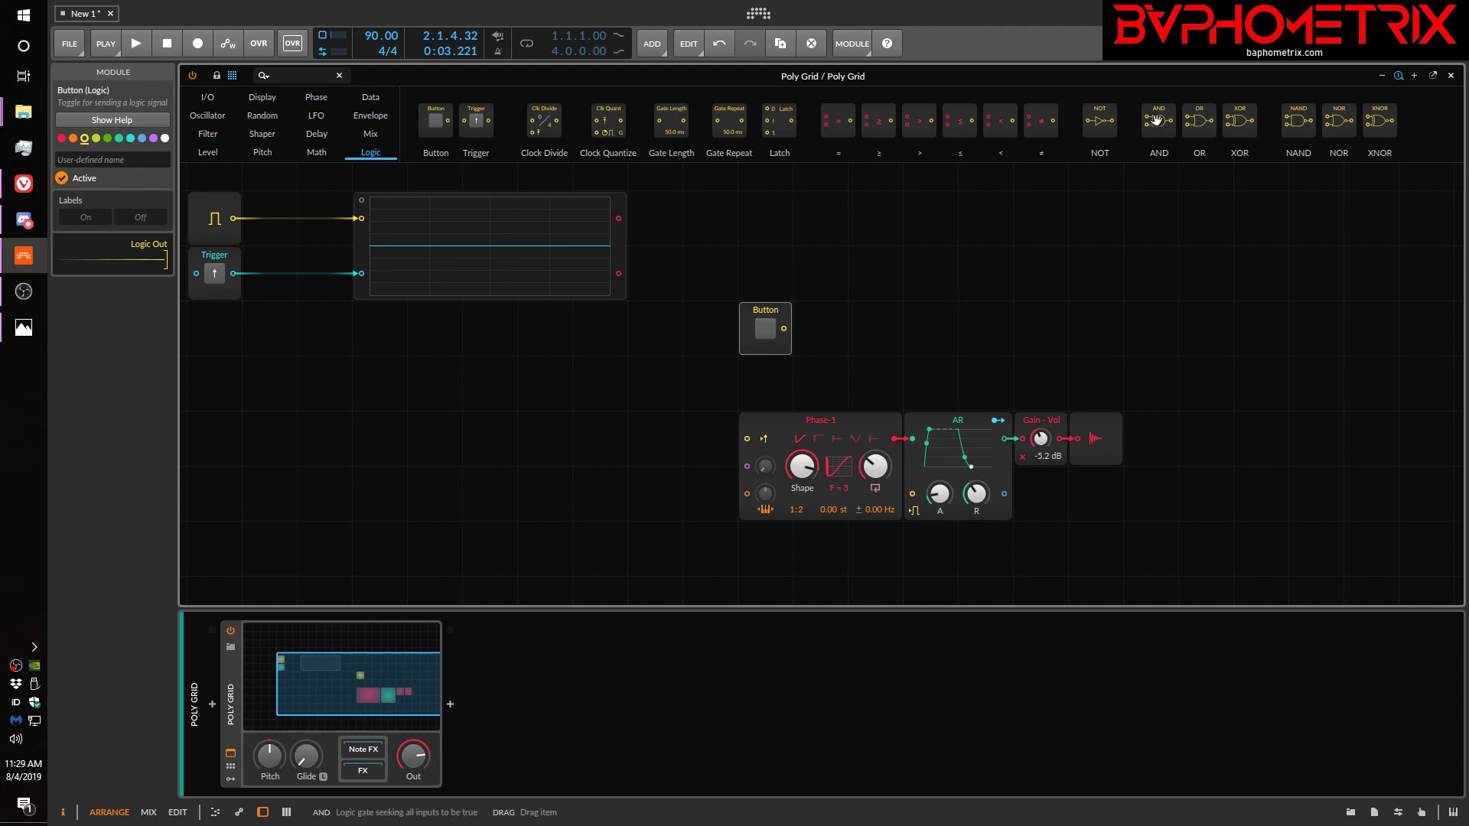
click(214, 207)
drag(214, 208, 765, 262)
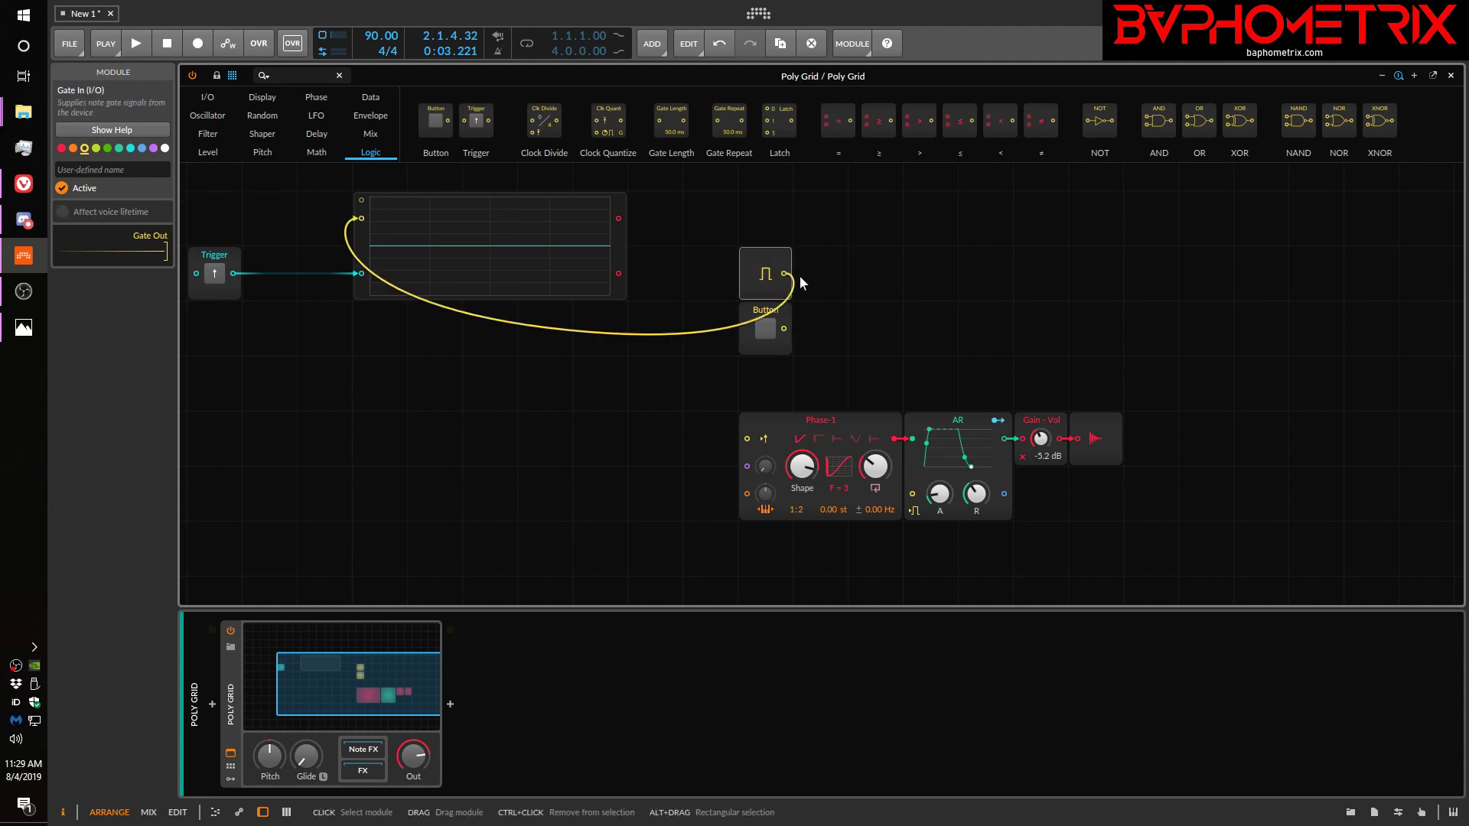
double_click(785, 274)
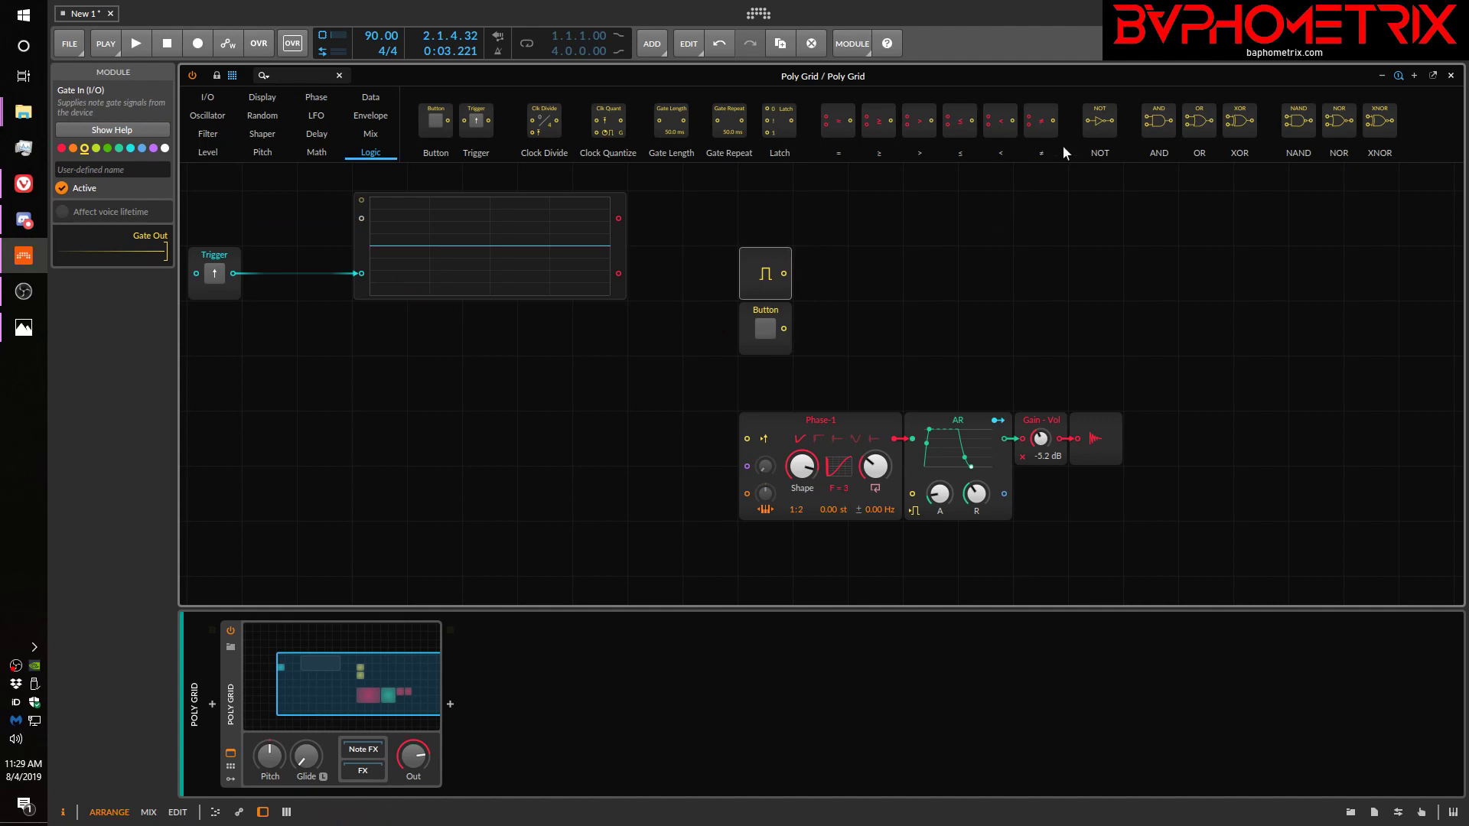
- Add an AND gate, wire Gate In and Button to its two inputs, and connect its output to the AR envelope's gate input
drag(1159, 121, 886, 272)
drag(783, 274, 856, 268)
drag(783, 328, 918, 495)
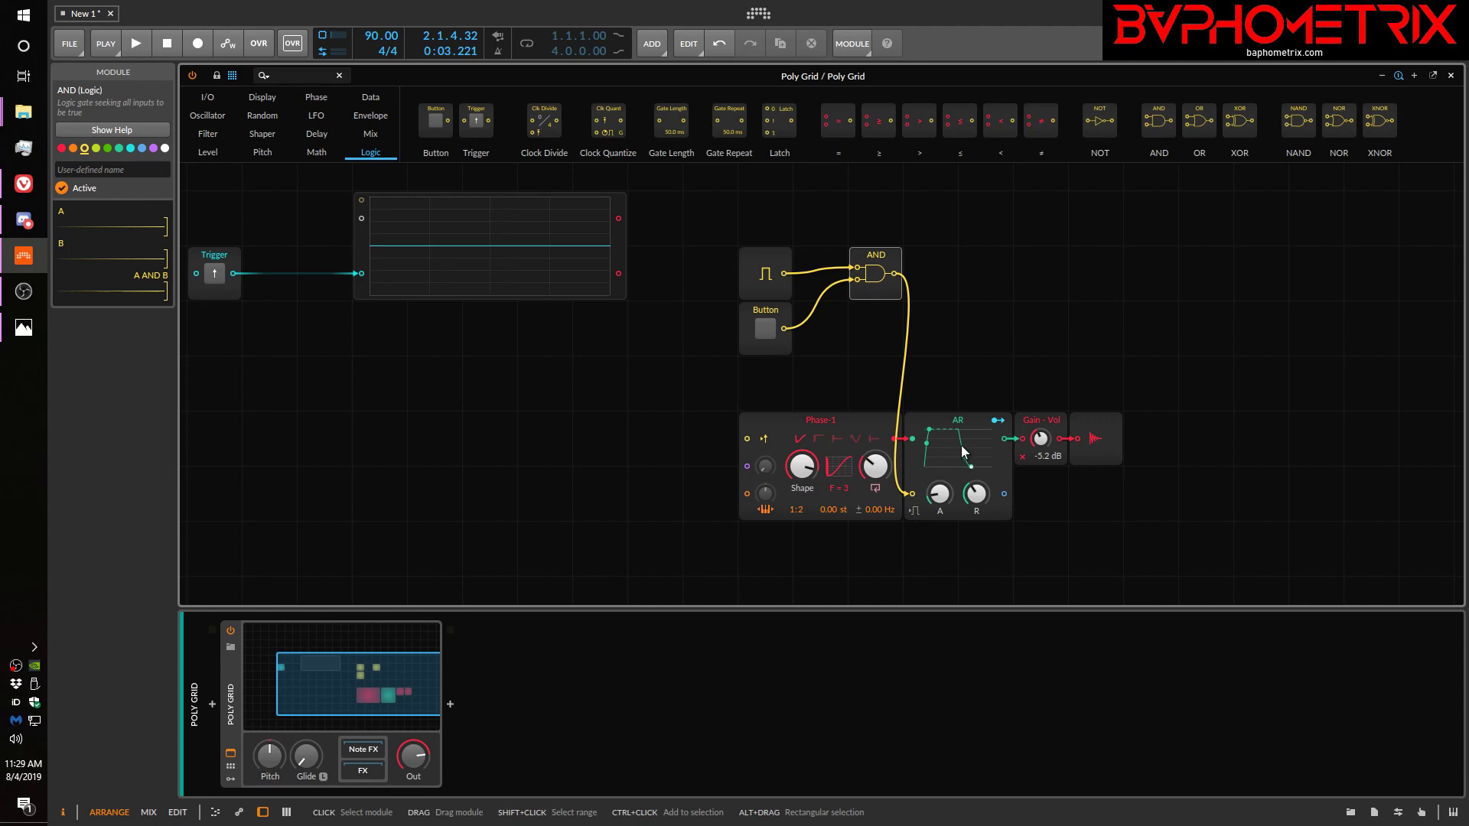
- Toggle the Button while playing notes to test how the AND gate lets Gate In reach the AR envelope, finishing with it off
click(763, 277)
click(763, 277)
click(764, 277)
click(764, 277)
click(764, 277)
drag(764, 276, 784, 280)
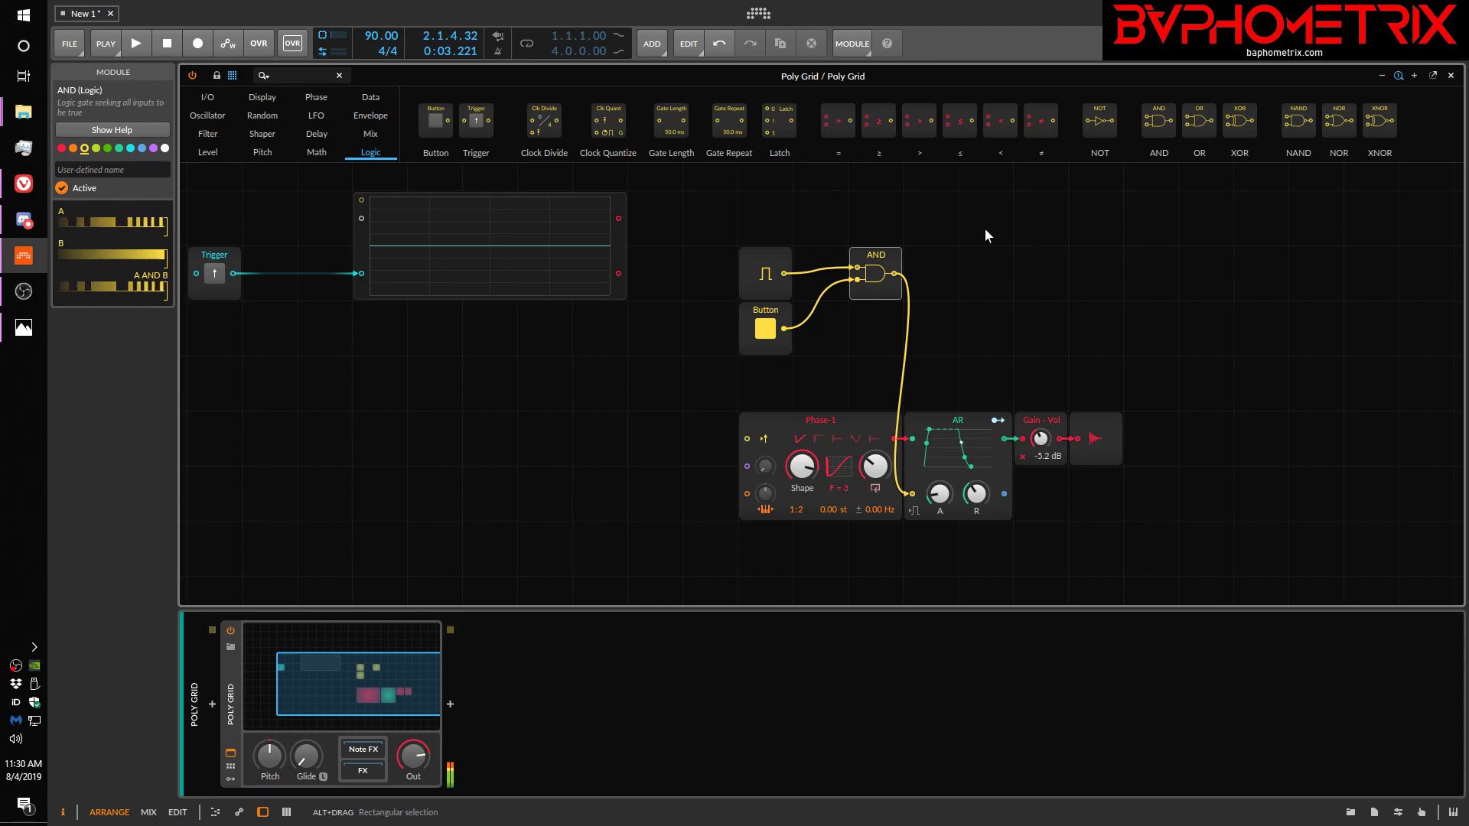
click(765, 328)
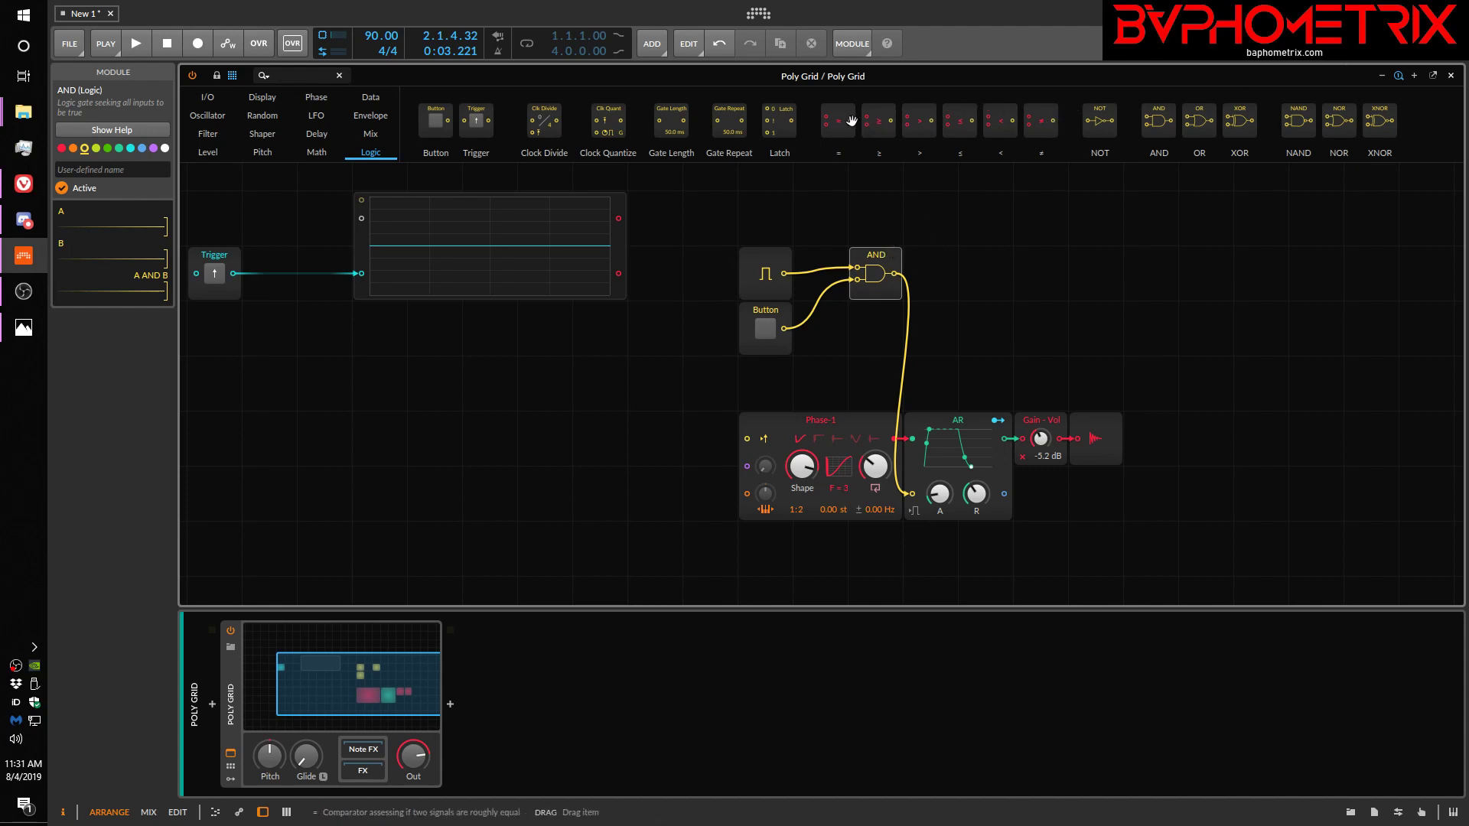
drag(848, 117, 880, 228)
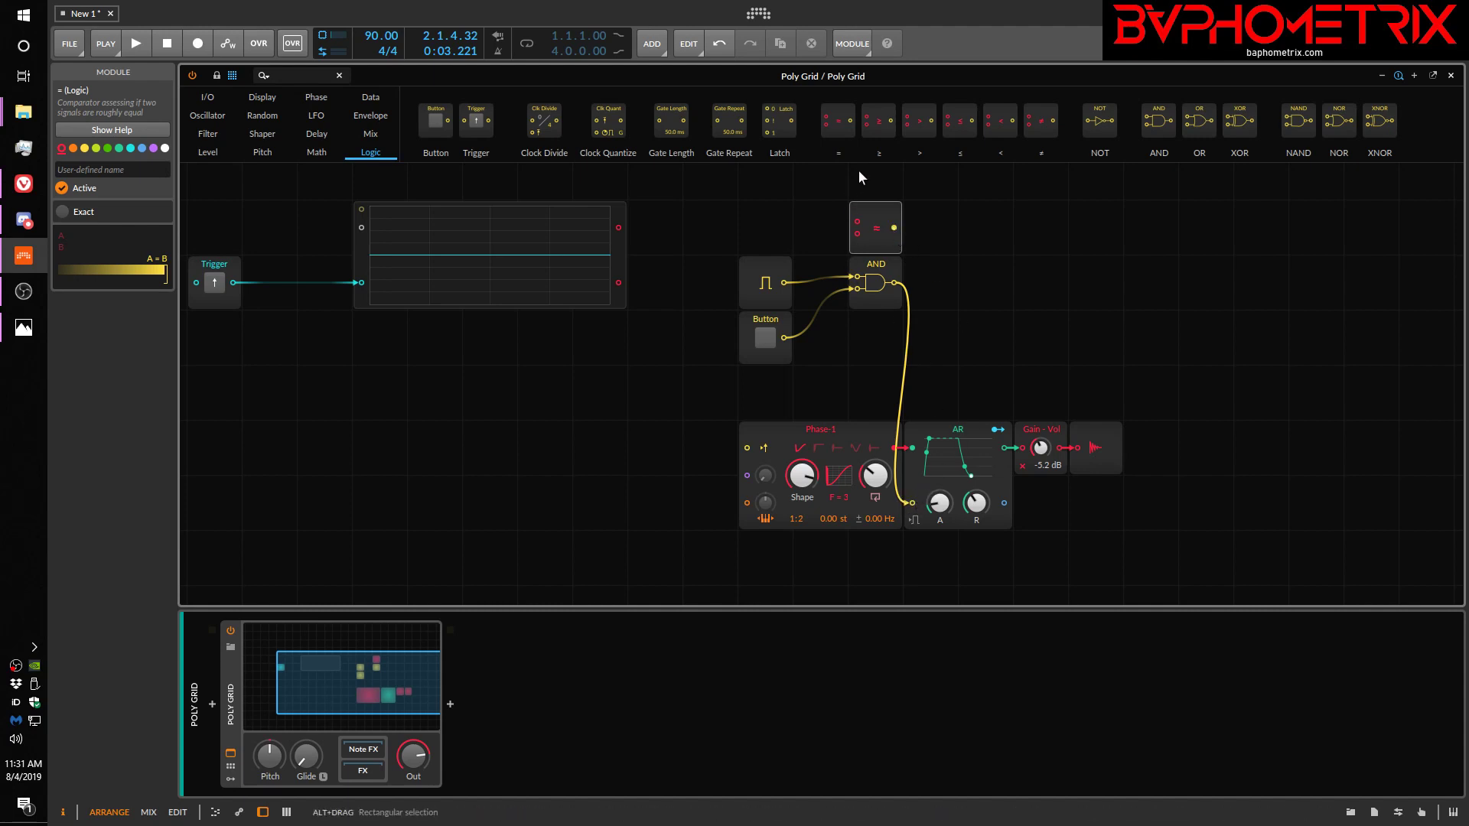
drag(880, 184, 921, 211)
key(Delete)
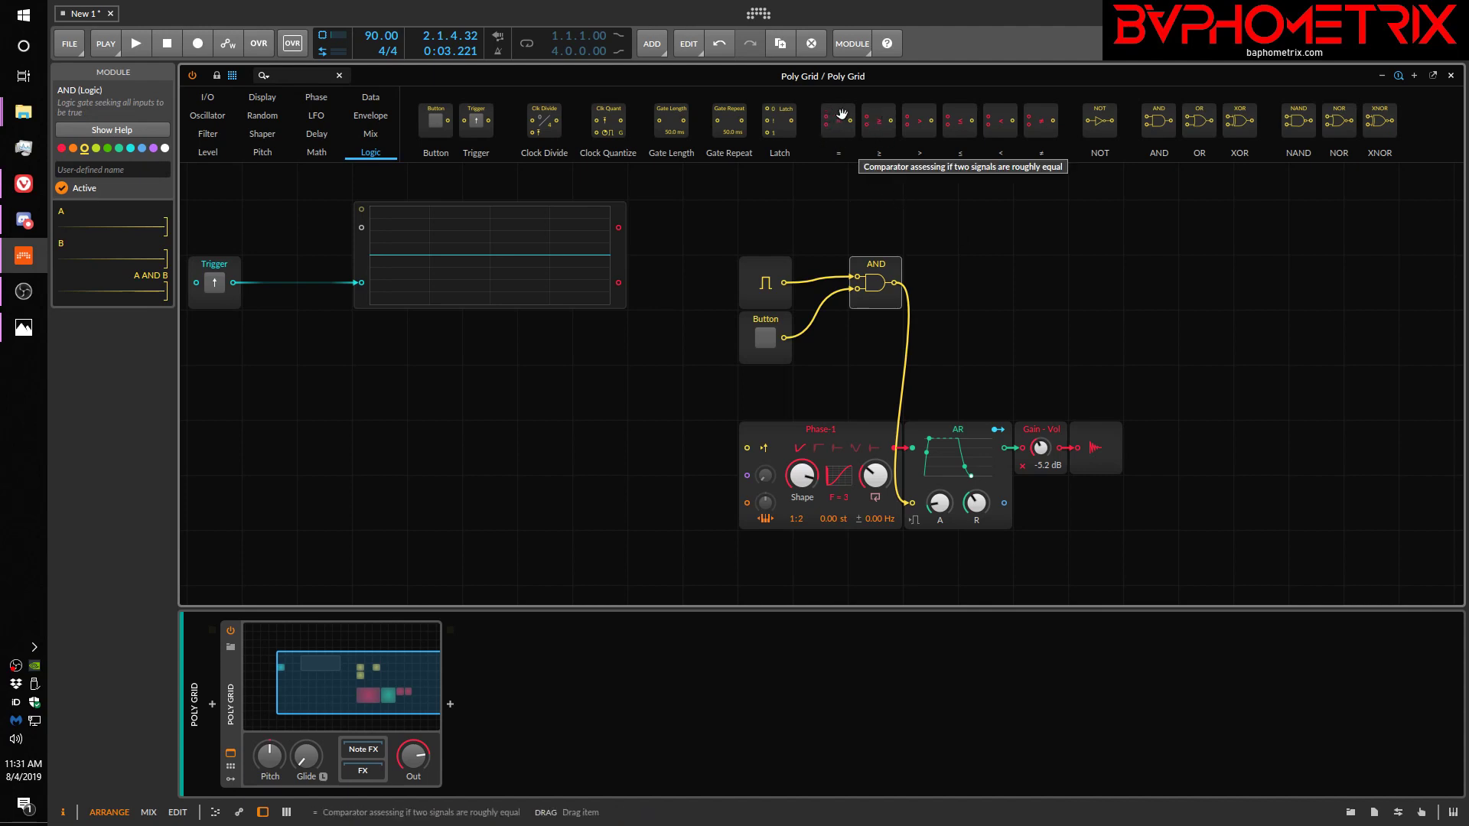
- Replace the AND gate with the ≈ comparator and toggle the Button on, off and on to test equality with Gate In
drag(841, 115, 902, 289)
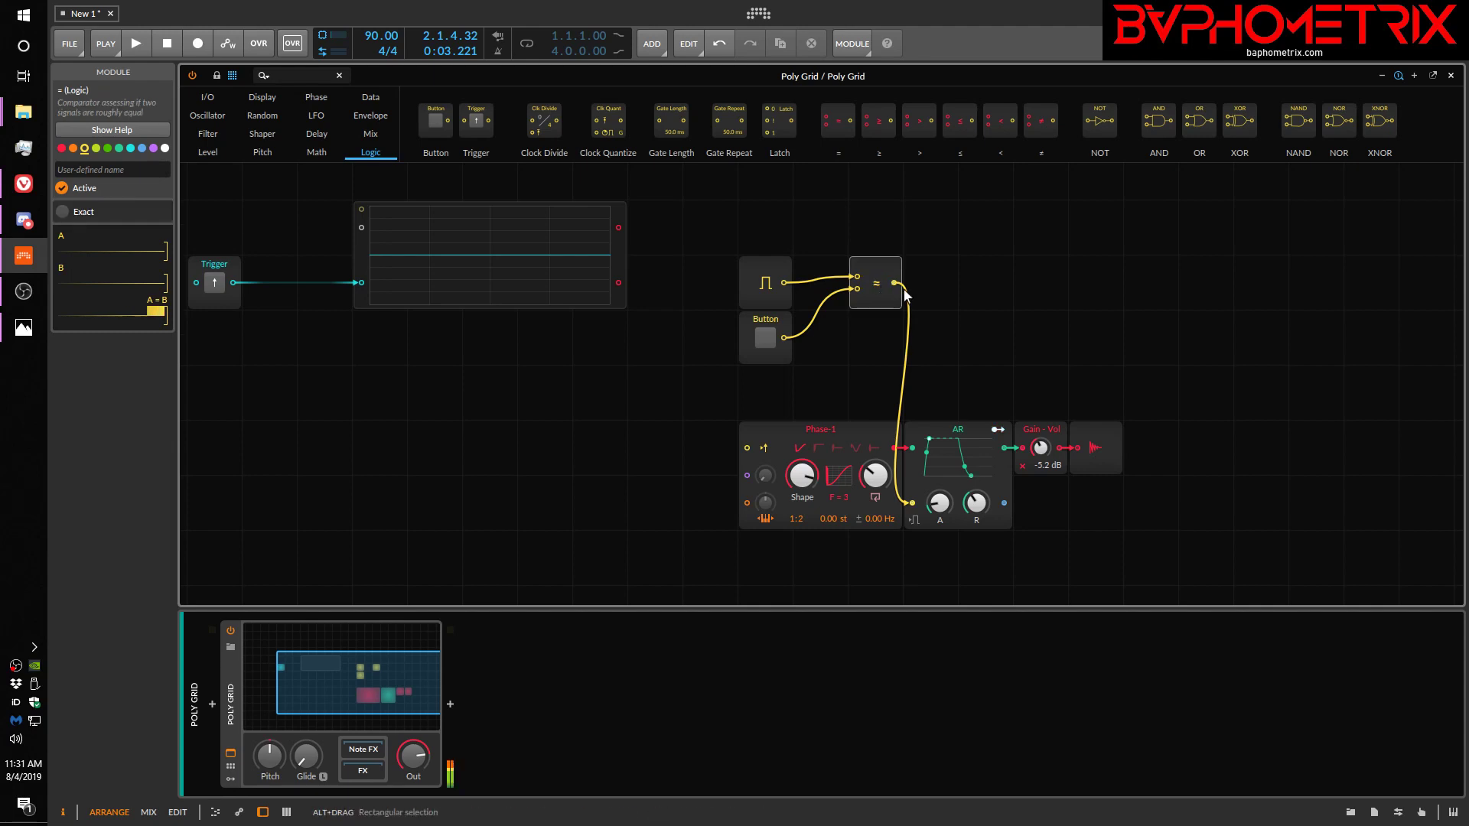
click(756, 337)
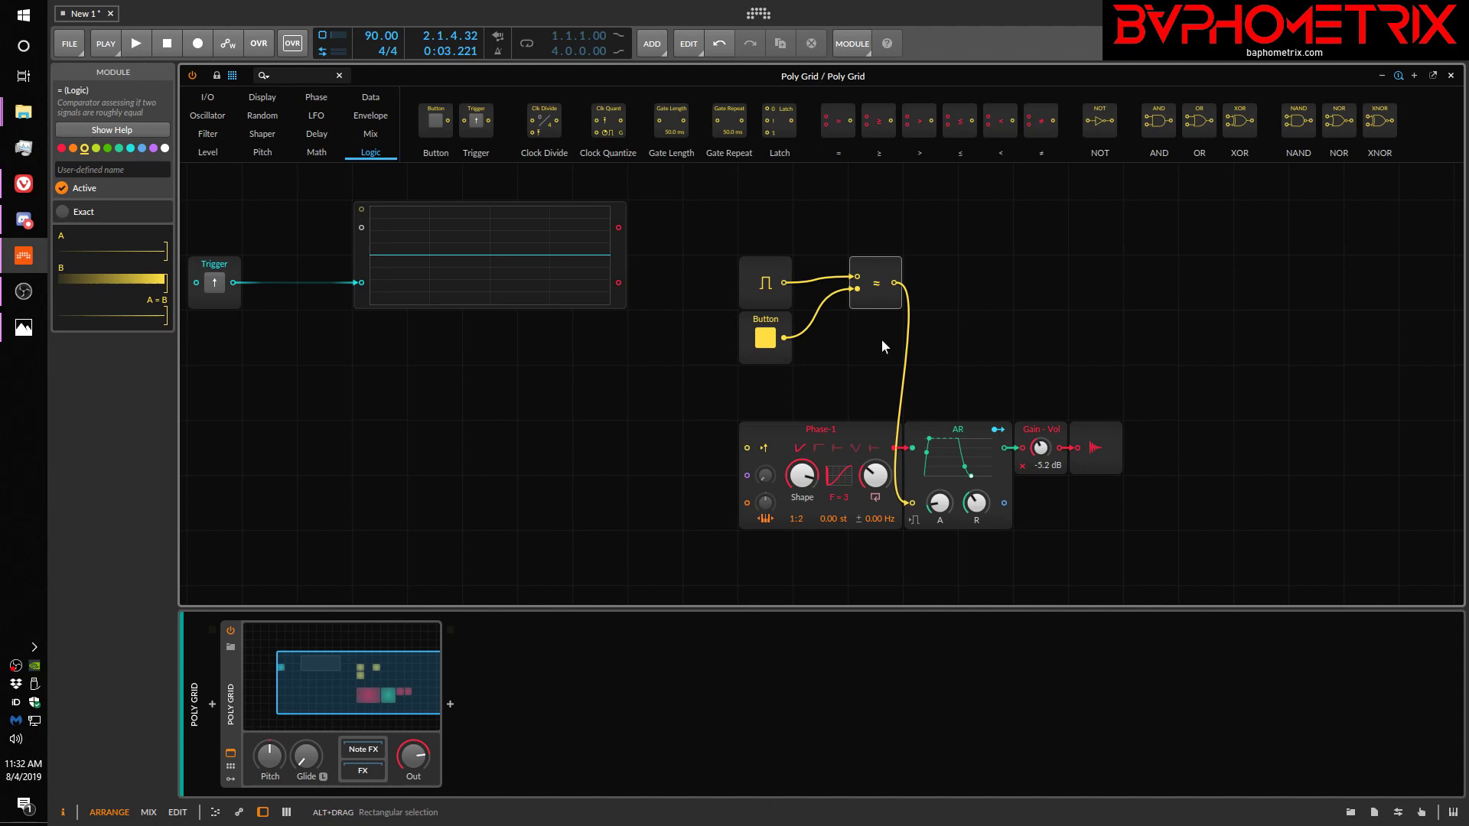
click(764, 342)
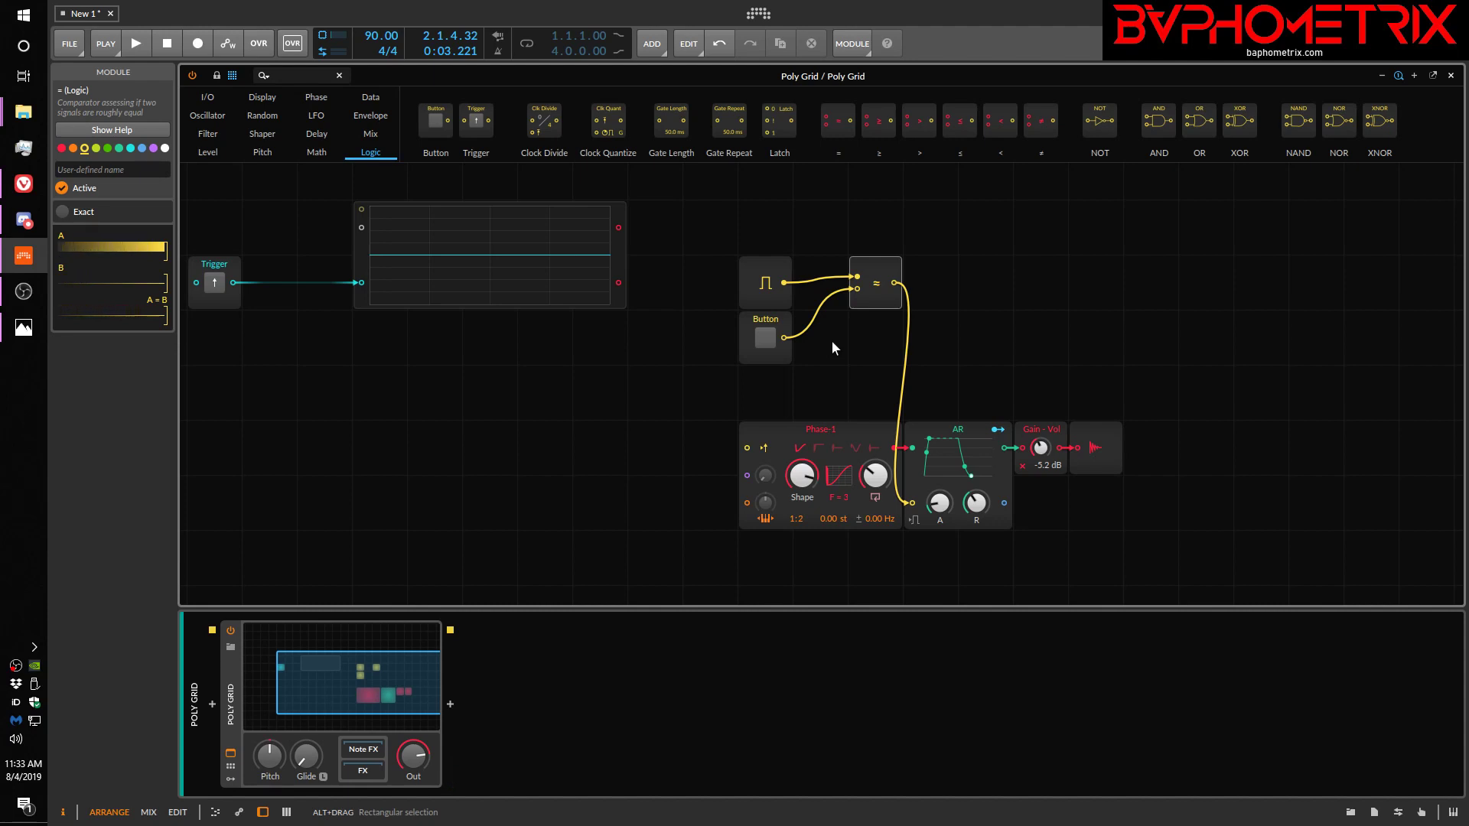
click(769, 337)
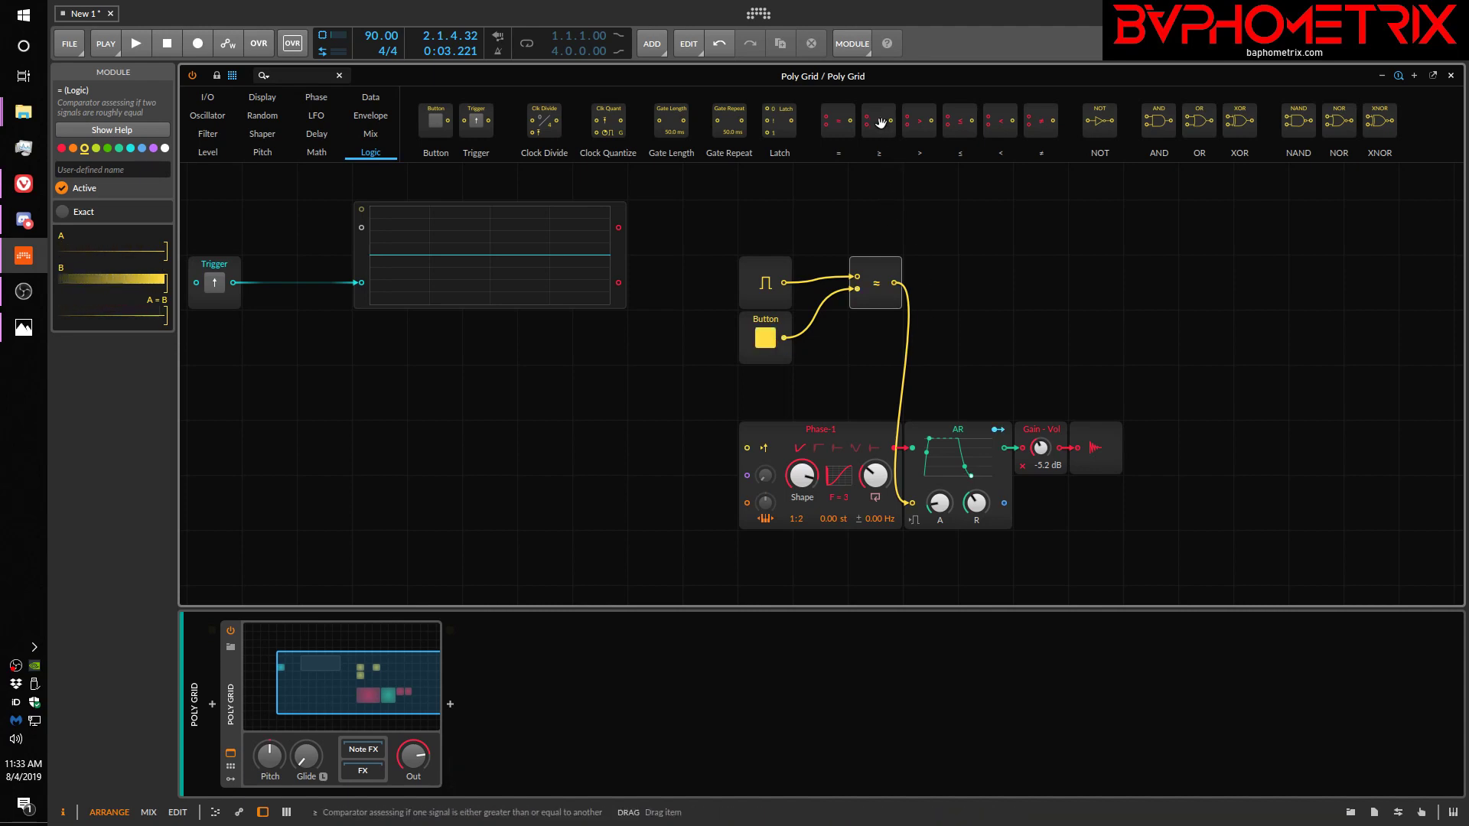
- Swap the ≈ comparator for the ≥ comparator and, after trying it, for the > comparator, keeping the wiring
drag(880, 120, 882, 303)
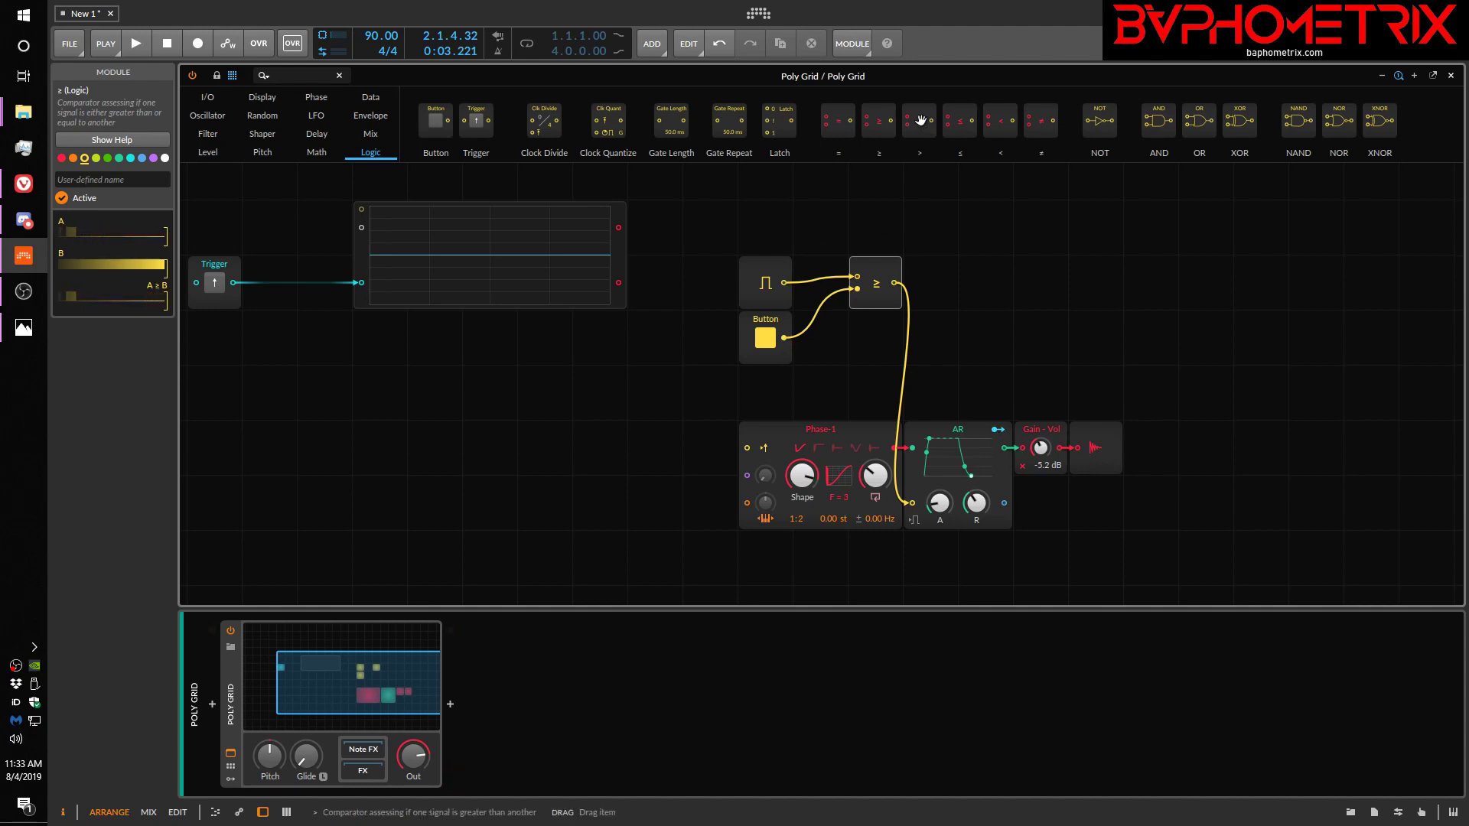
drag(921, 120, 879, 285)
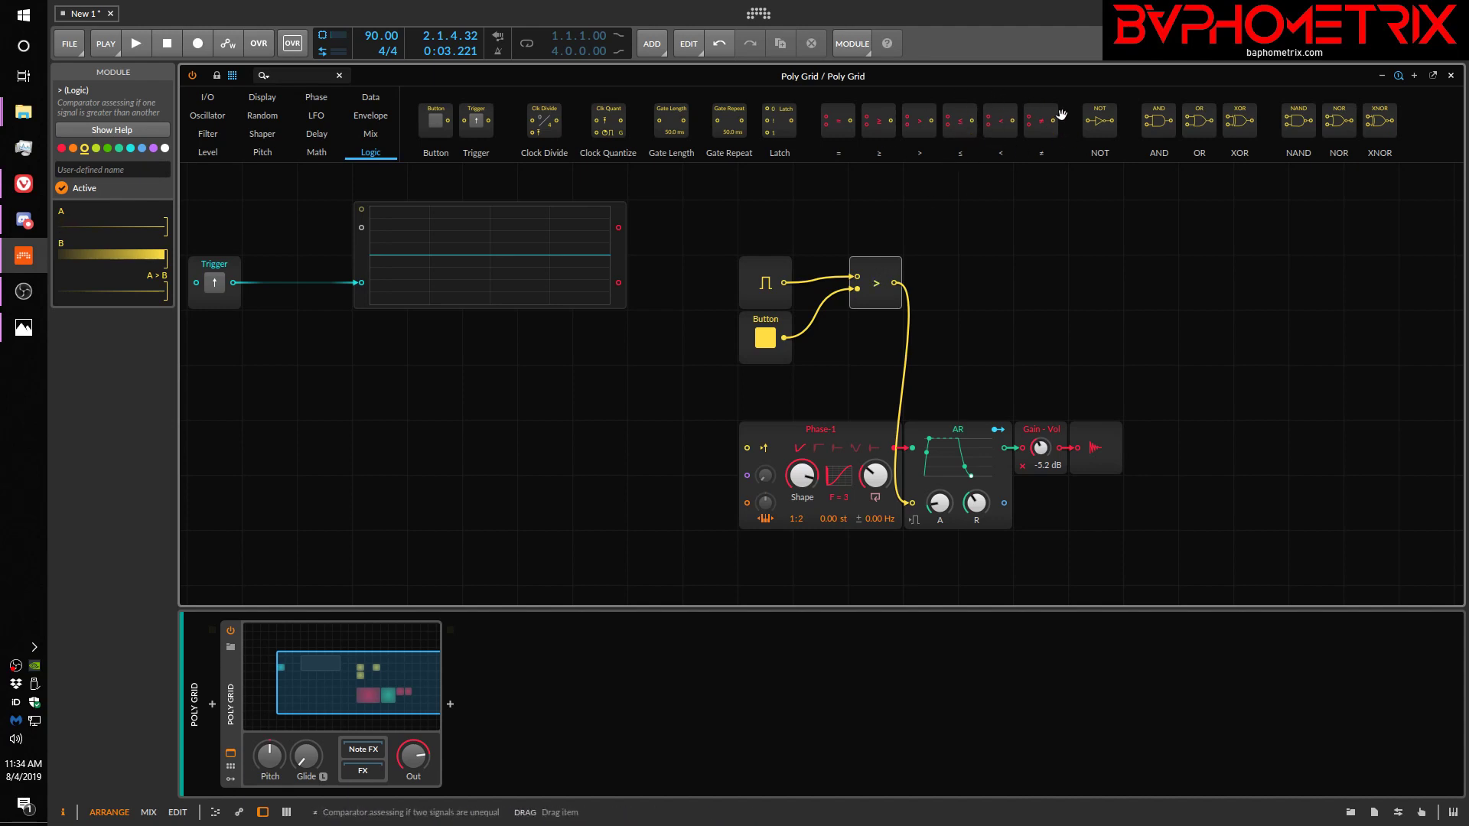
- Replace the > comparator with the ≠ comparator and toggle the Button off, on and off to test it
drag(1047, 121, 883, 279)
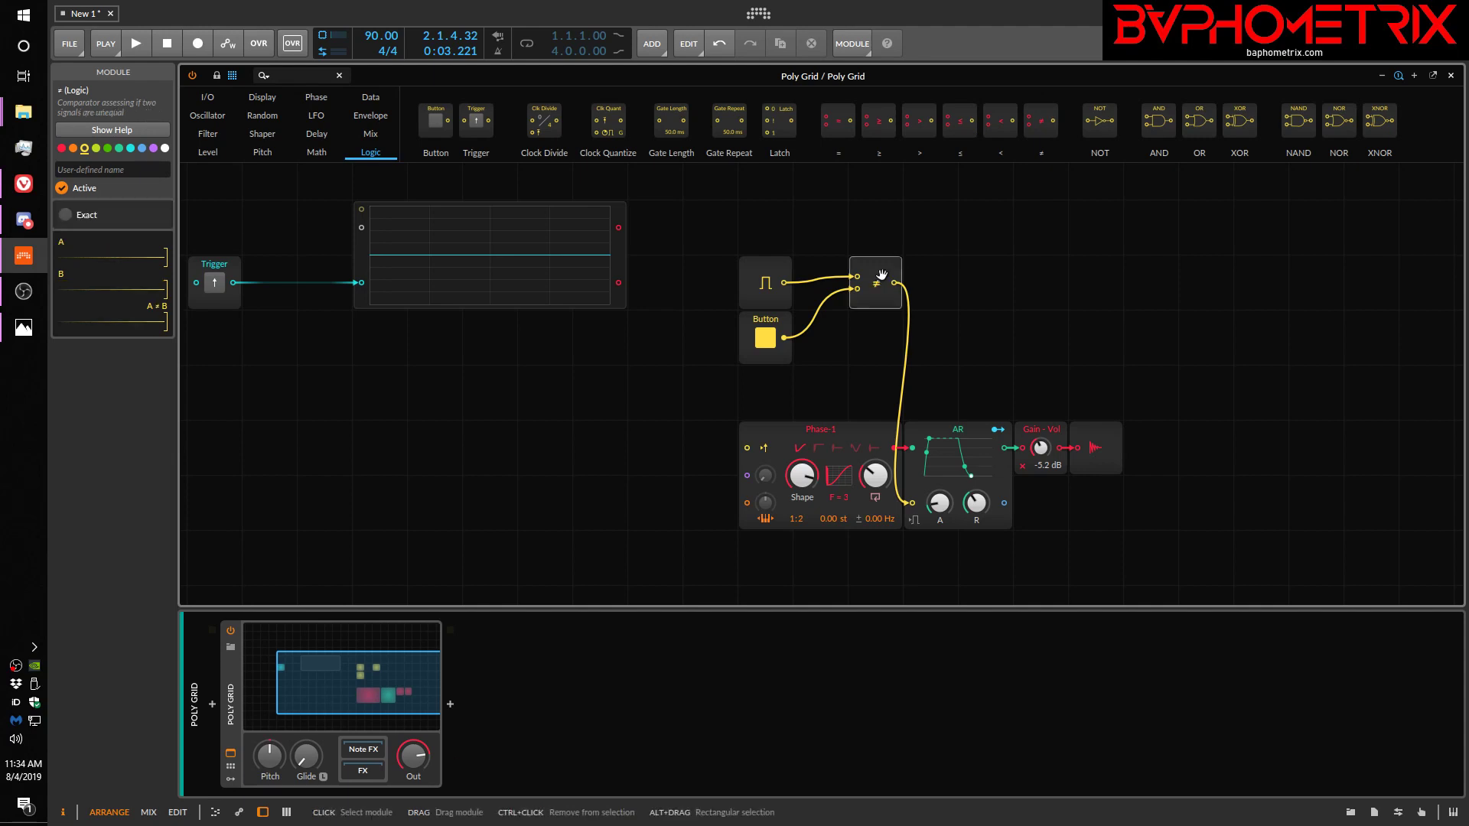
click(761, 341)
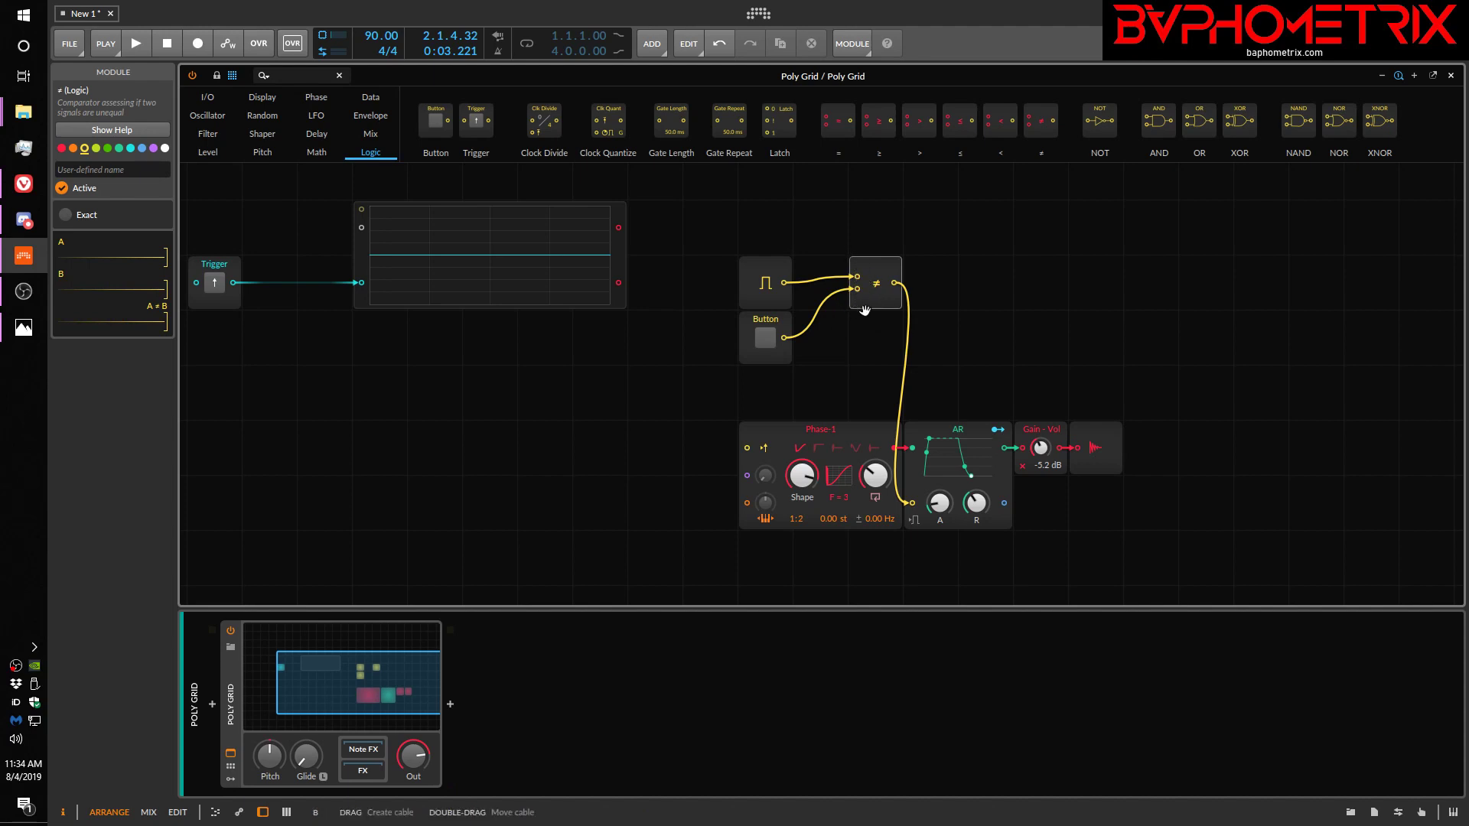
click(768, 338)
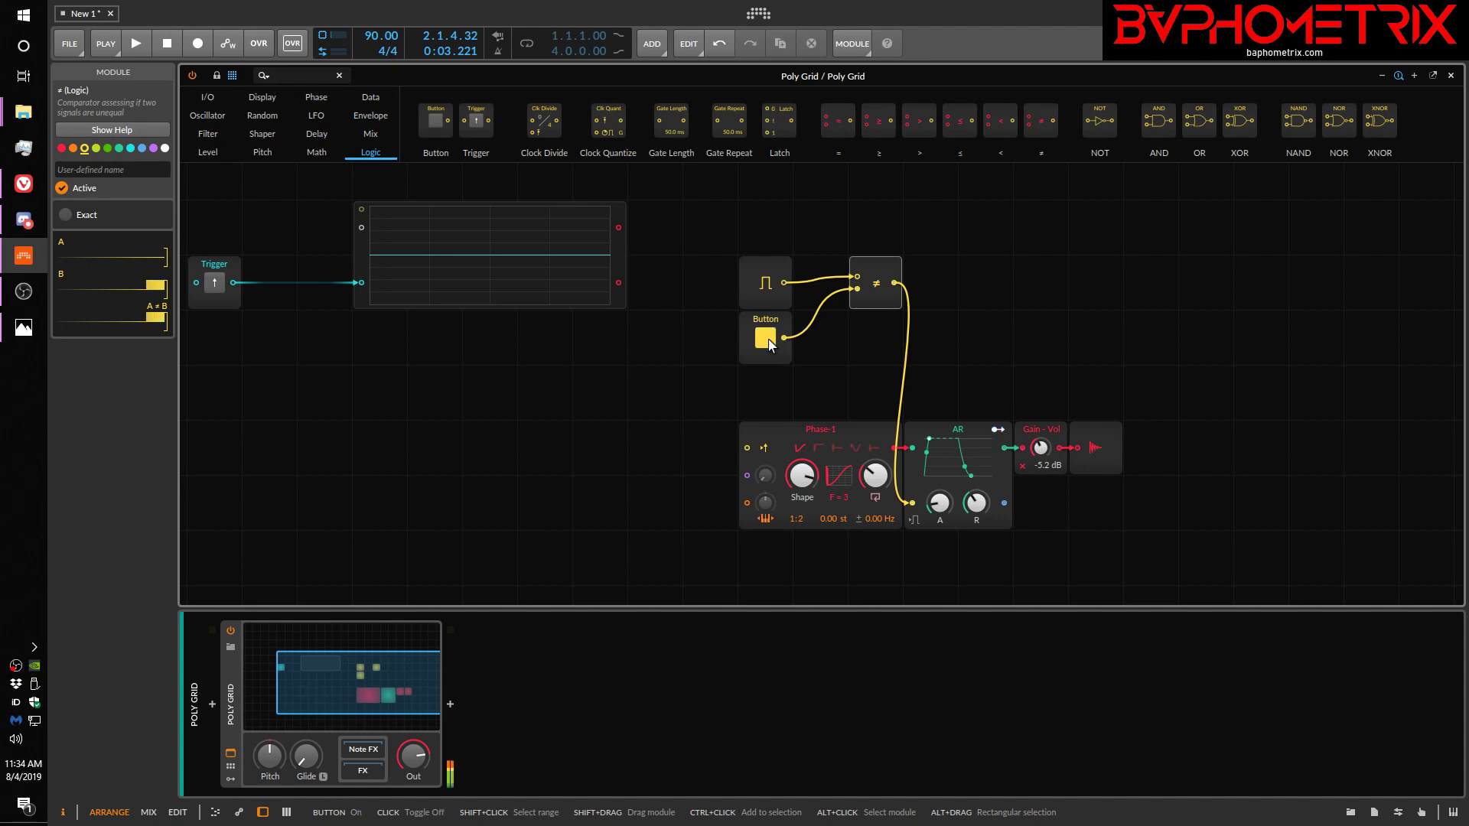
click(768, 338)
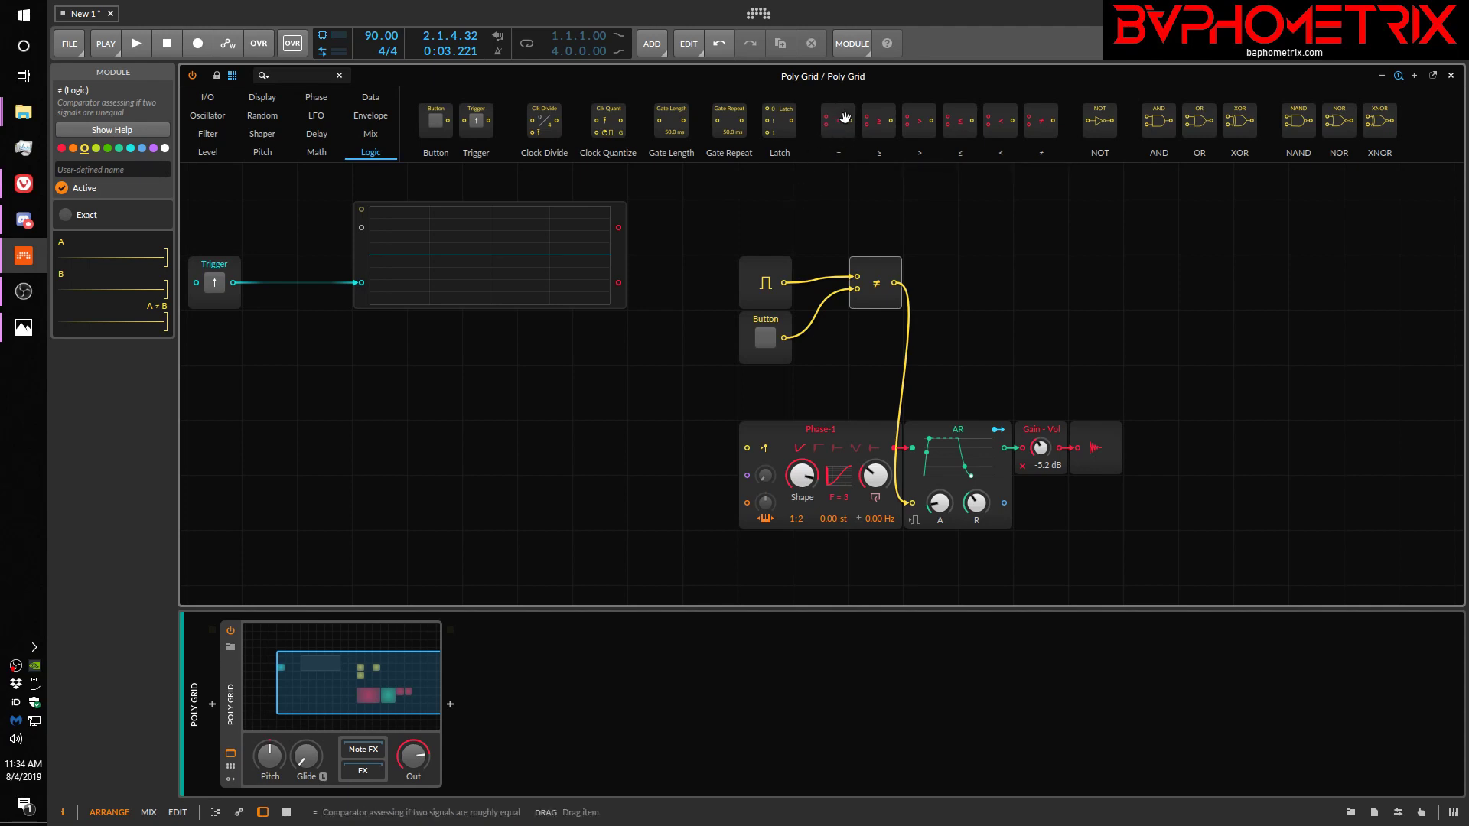
drag(844, 118, 989, 242)
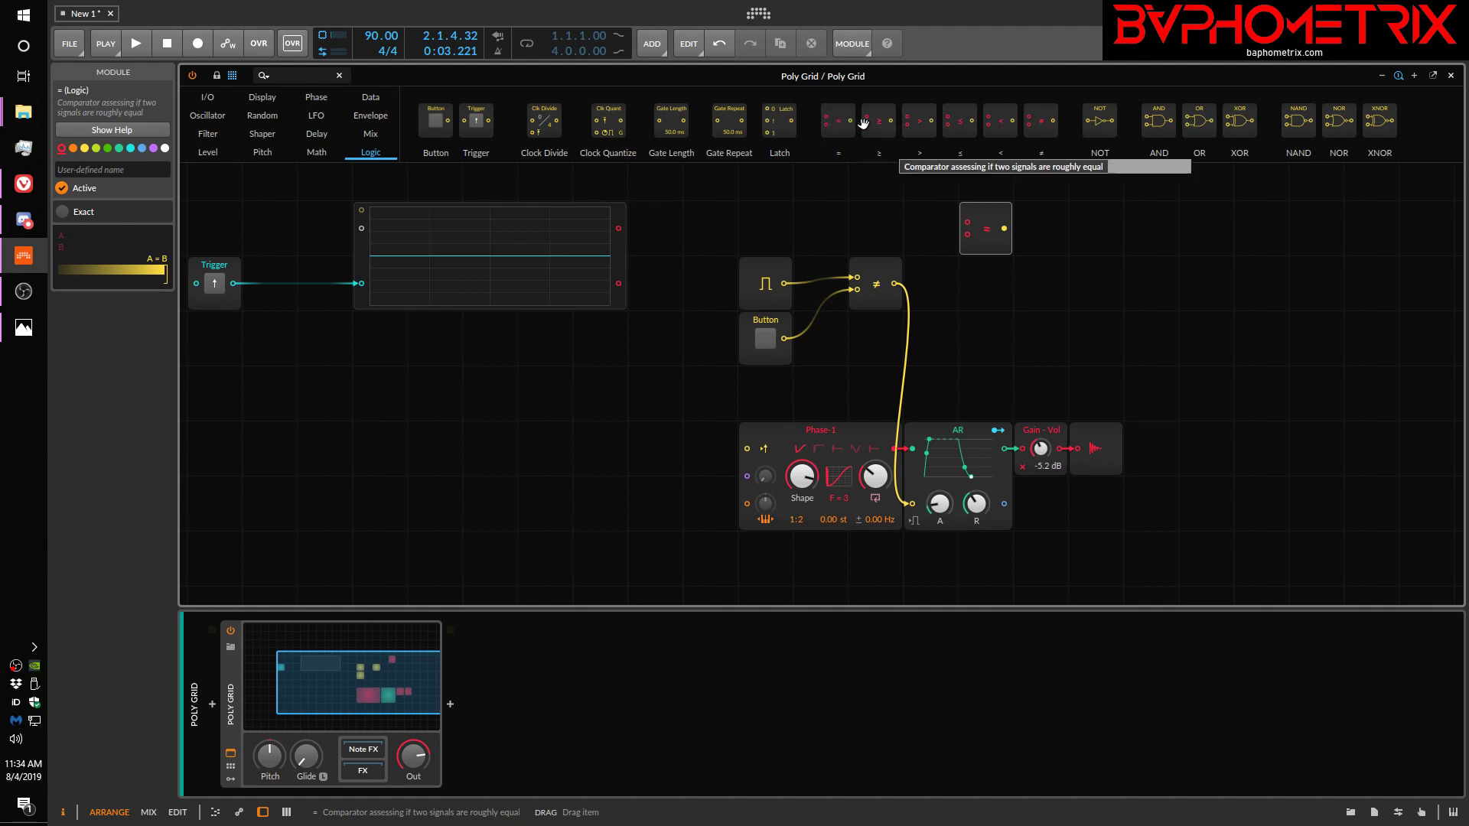
drag(840, 120, 1026, 244)
key(Delete)
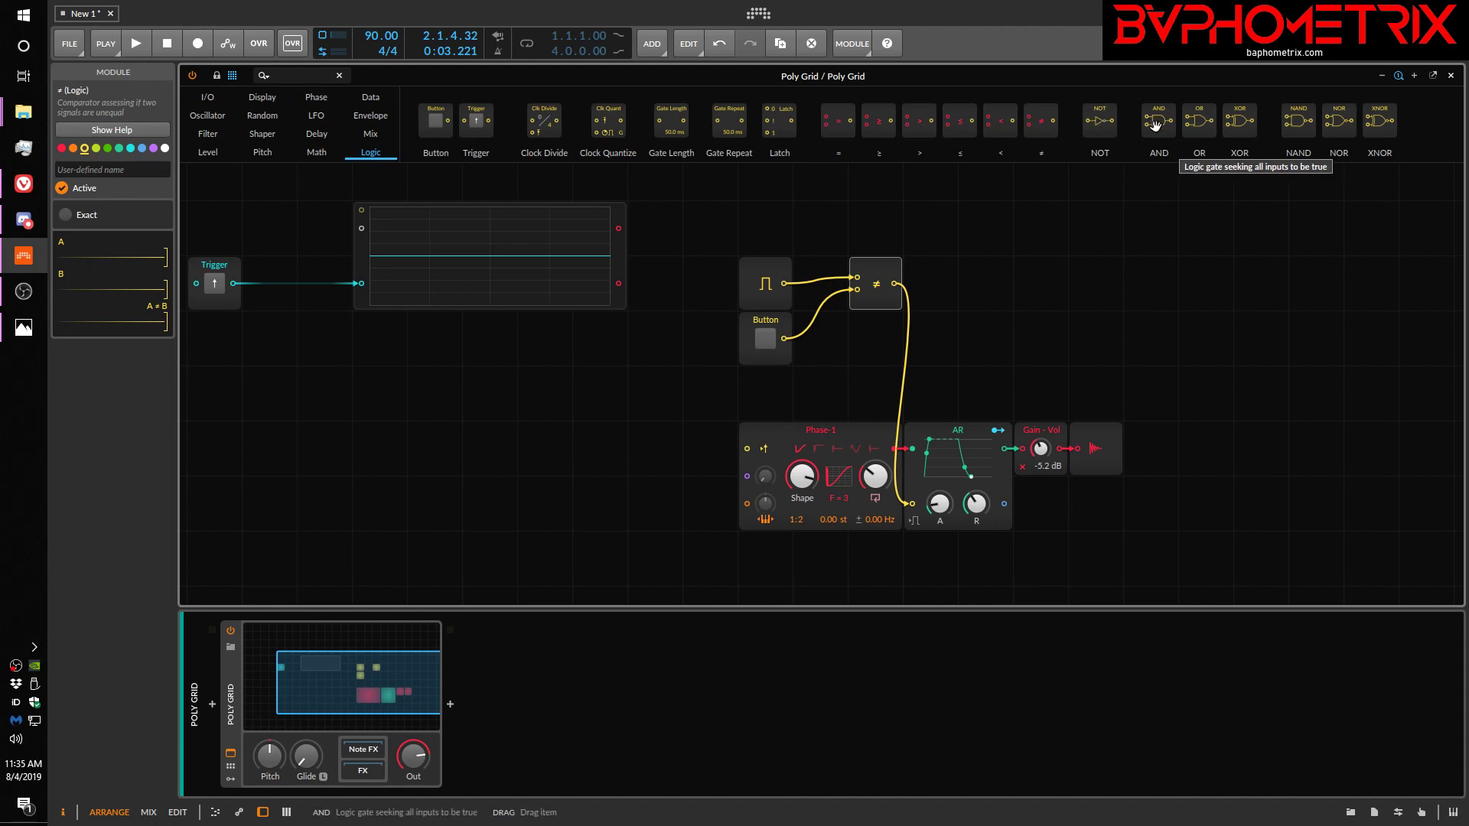
- Replace the ≠ comparator with an AND gate and switch the Button on
drag(1155, 125, 876, 283)
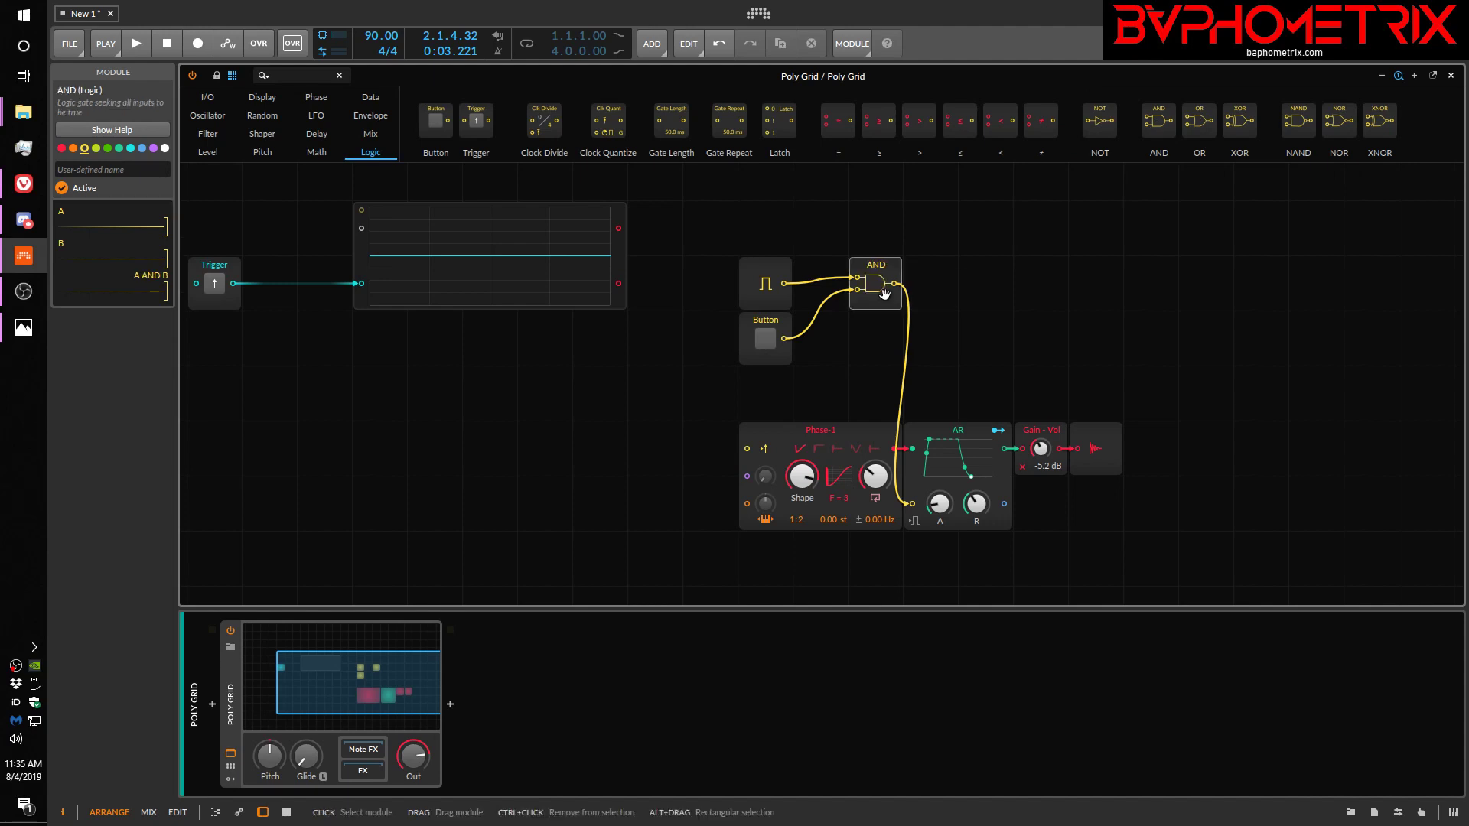
click(766, 338)
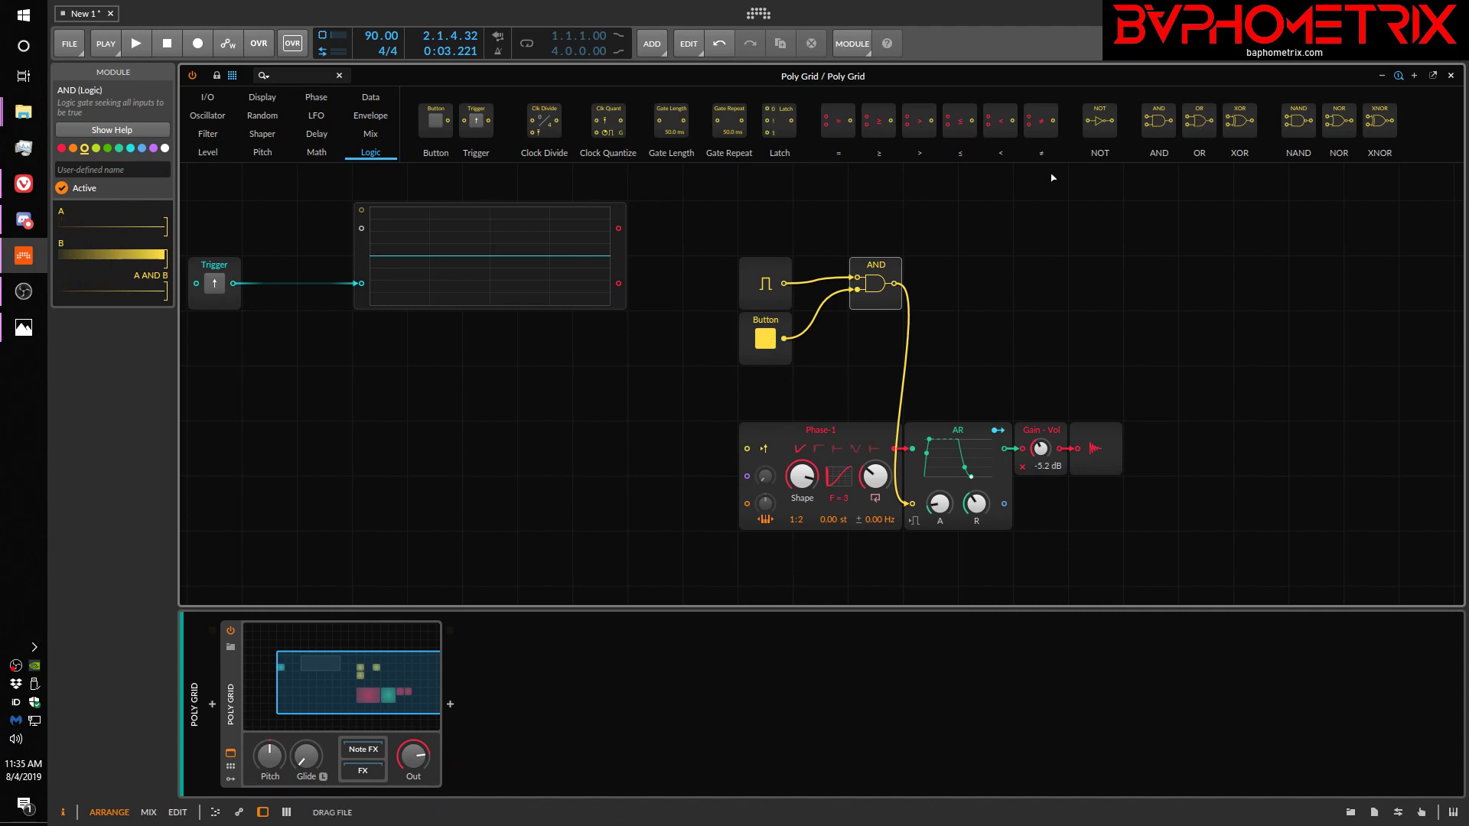
- Replace the AND gate with an OR gate and toggle the Button off, on and off to test it with played notes
drag(1199, 120, 876, 279)
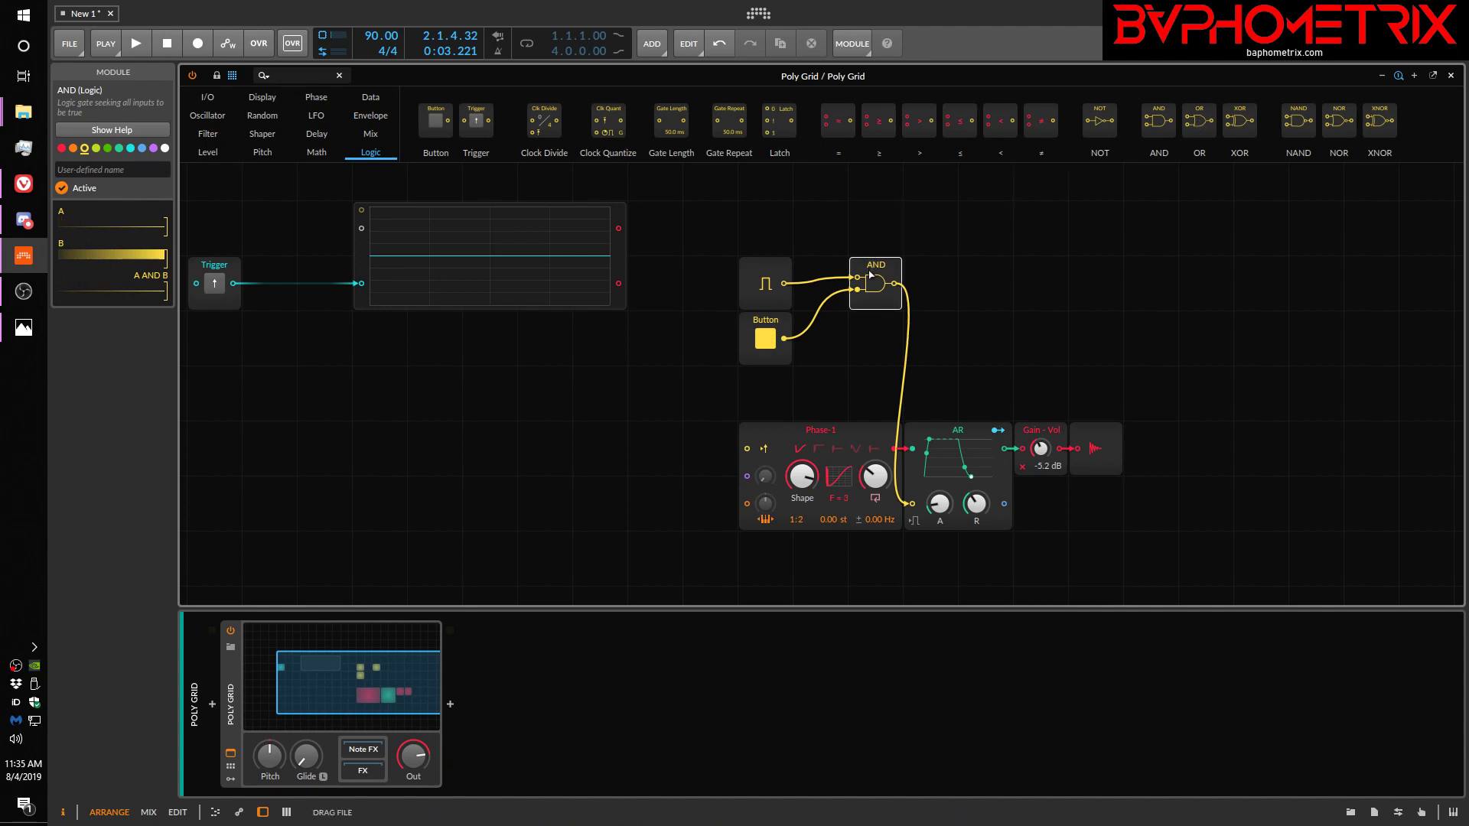
click(760, 338)
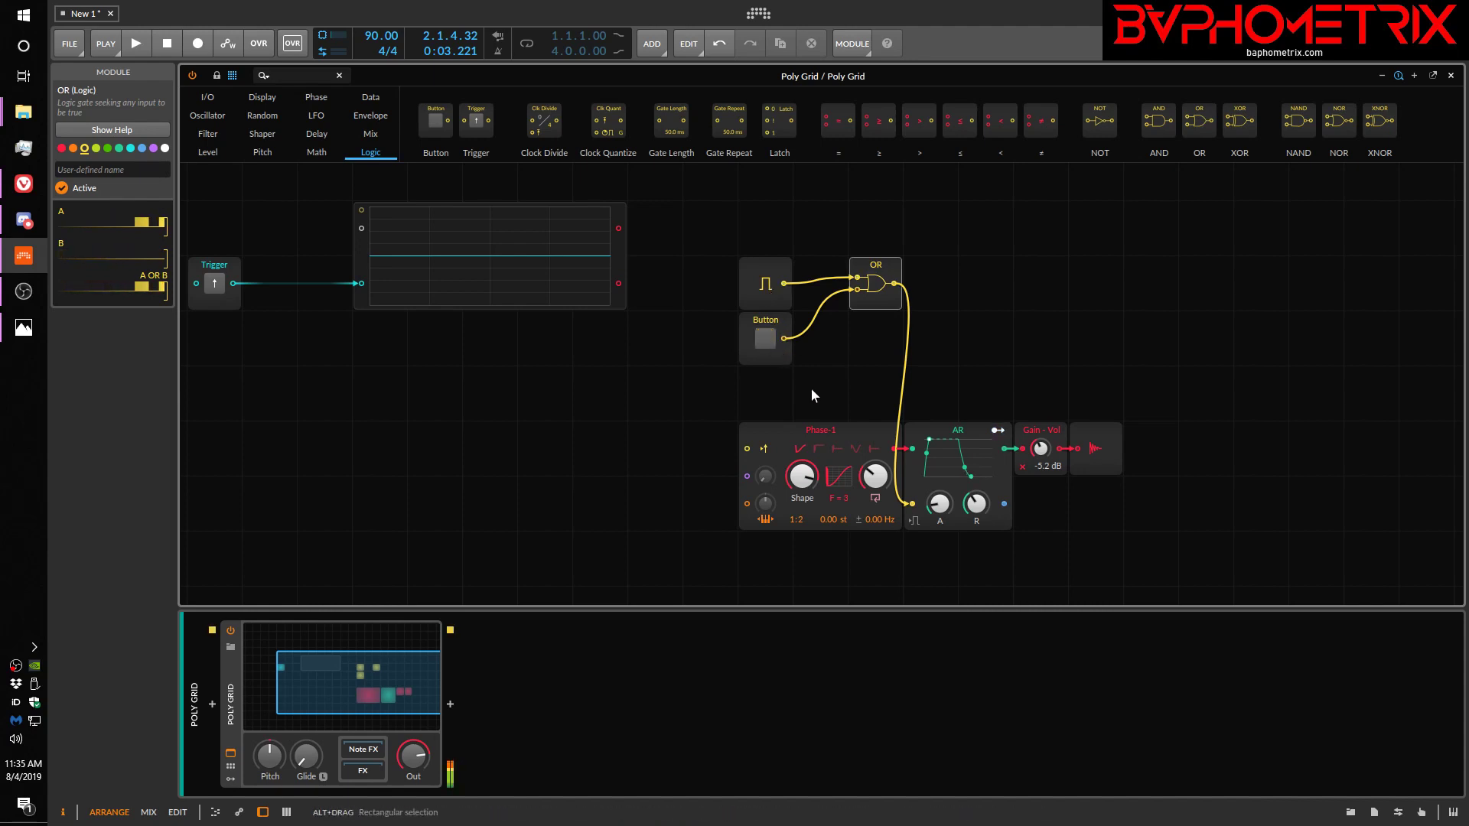
click(773, 343)
click(773, 342)
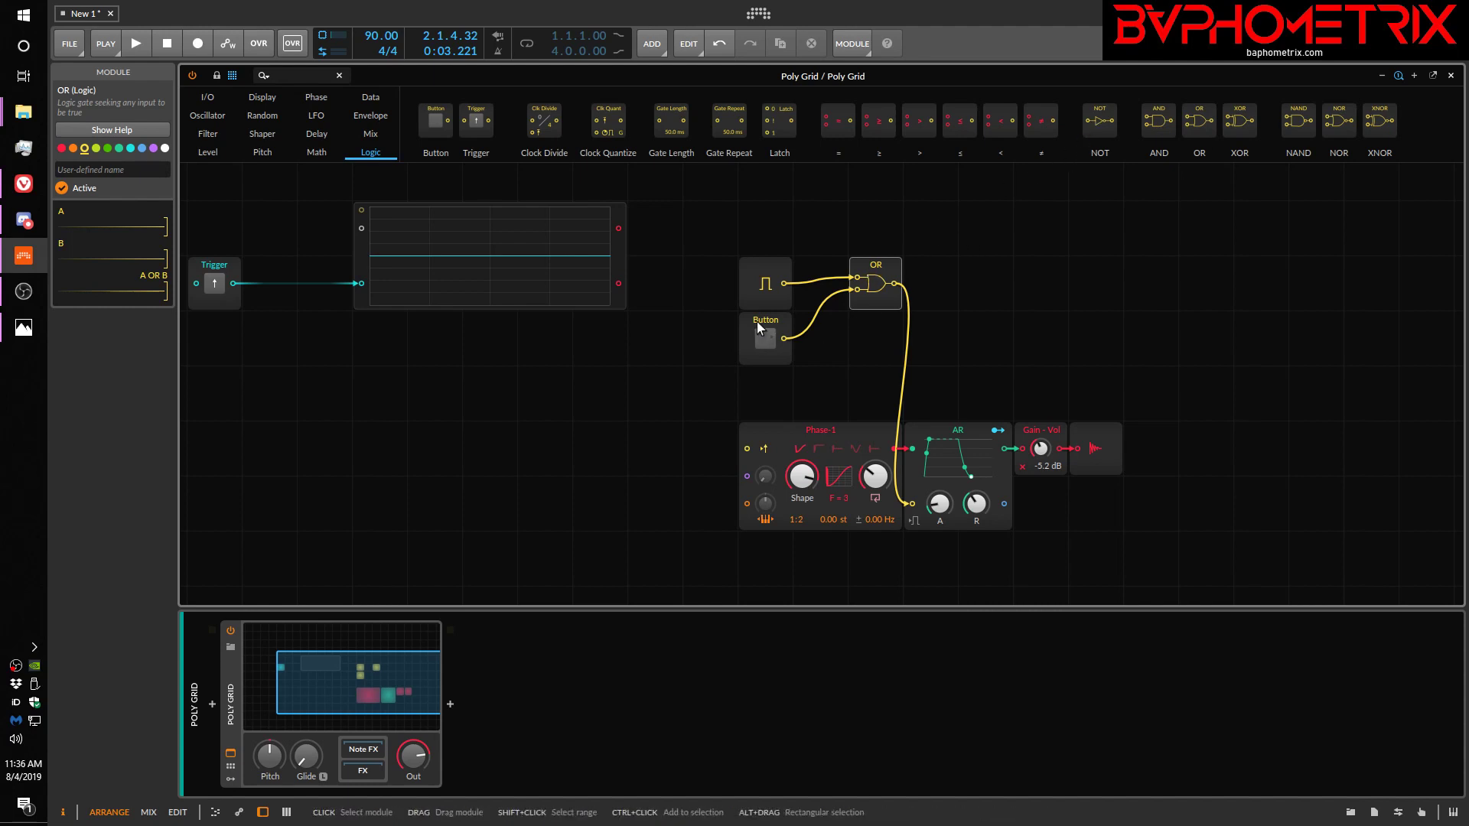
- Replace the OR gate with a NOT gate to demonstrate inverting Gate In, and delete the NOT gate after the test
drag(1099, 120, 866, 289)
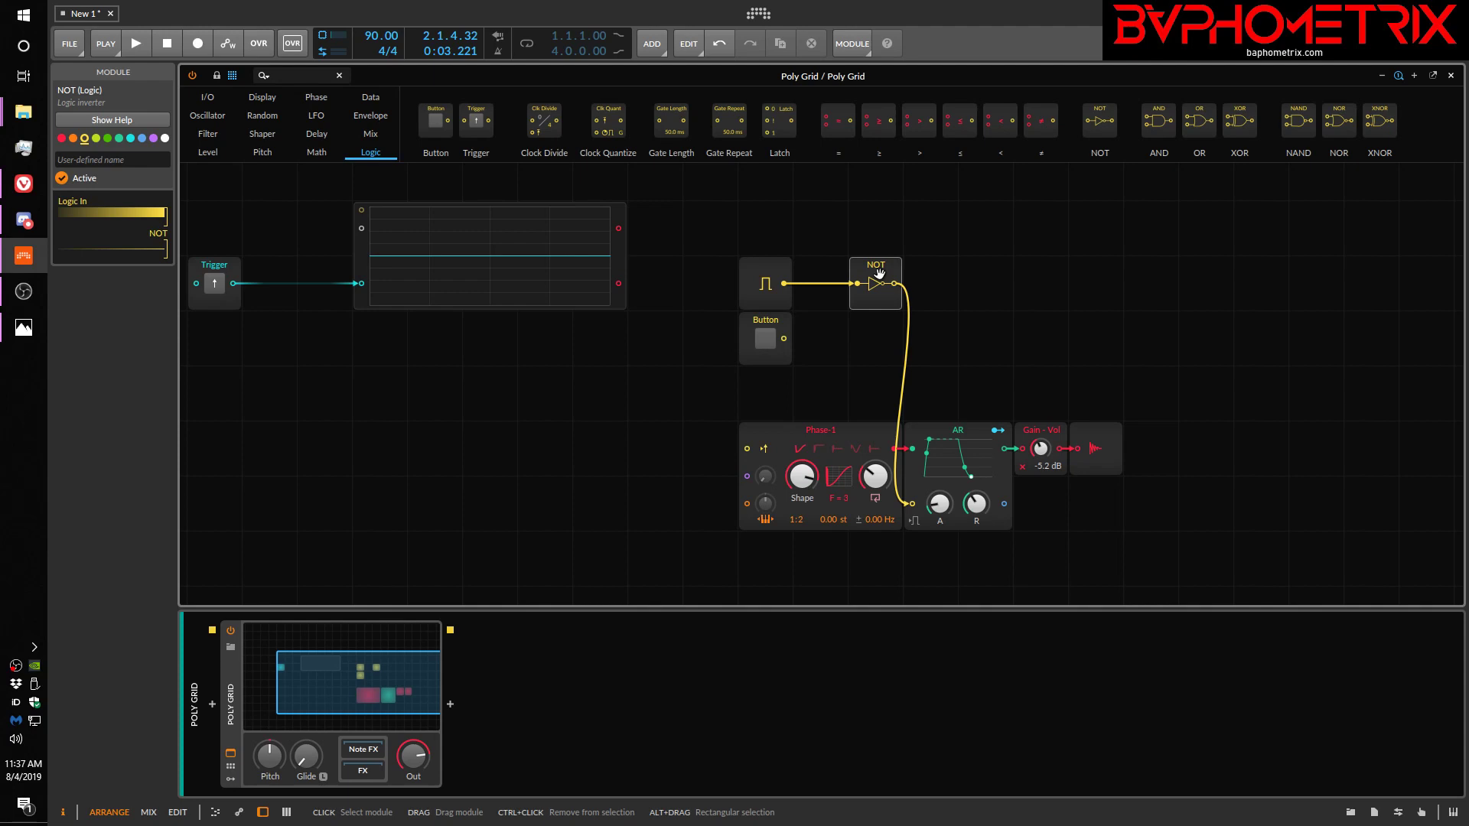
click(877, 266)
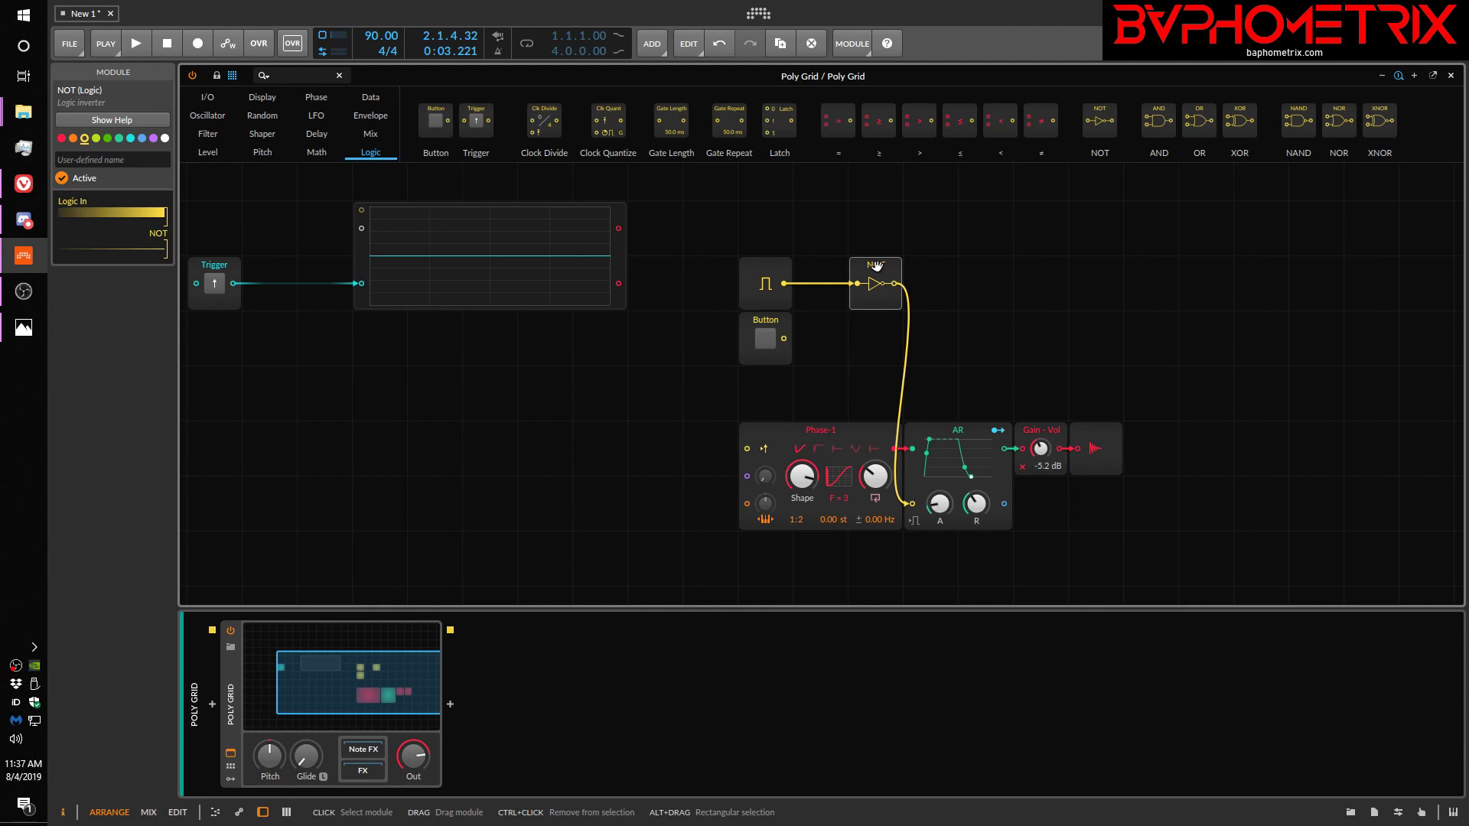
key(Delete)
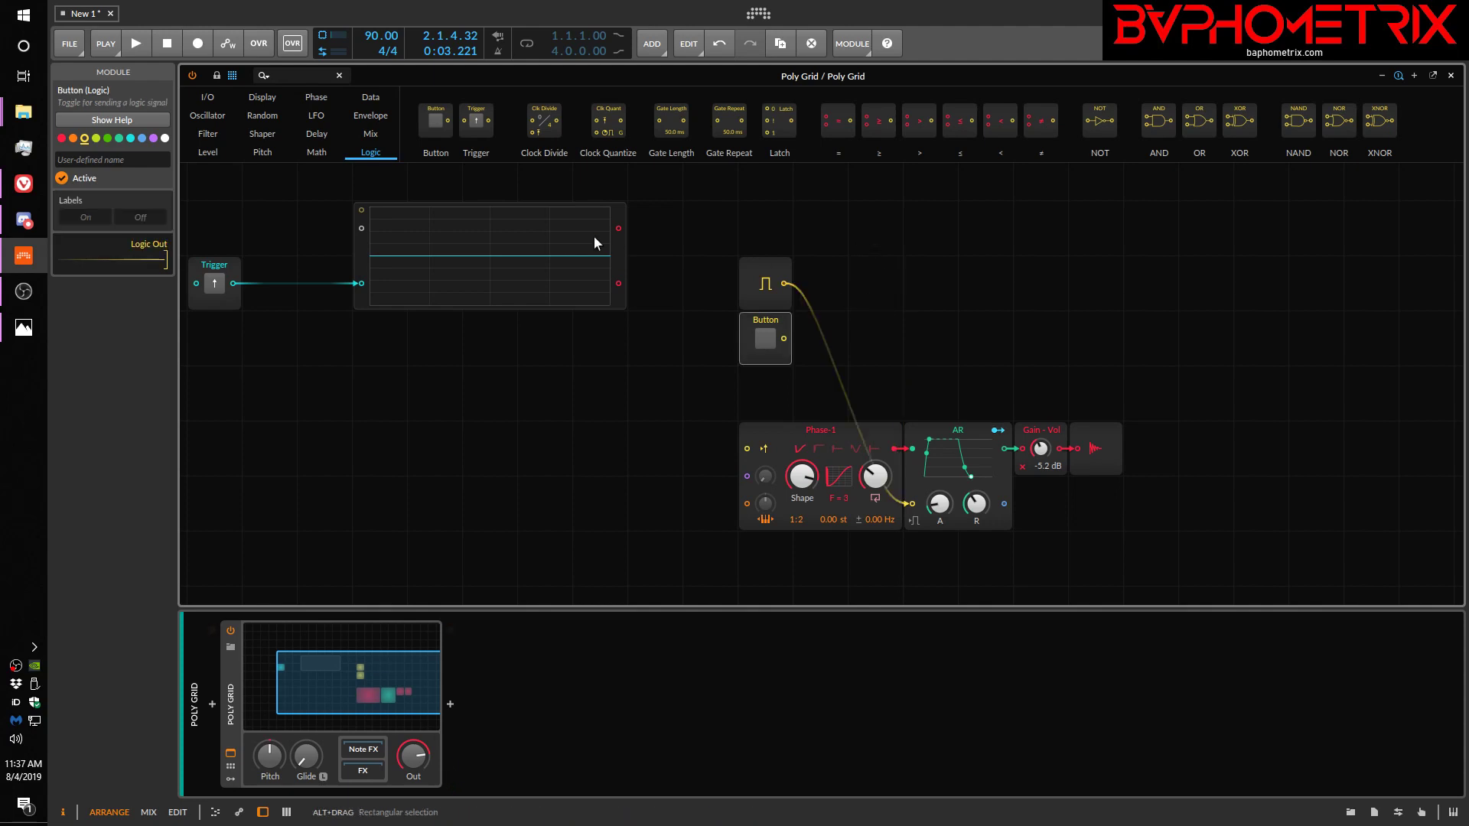
- Delete the Gate In, Button and Trigger modules, and reposition the Oscilloscope above Phase-1 and AR
click(366, 104)
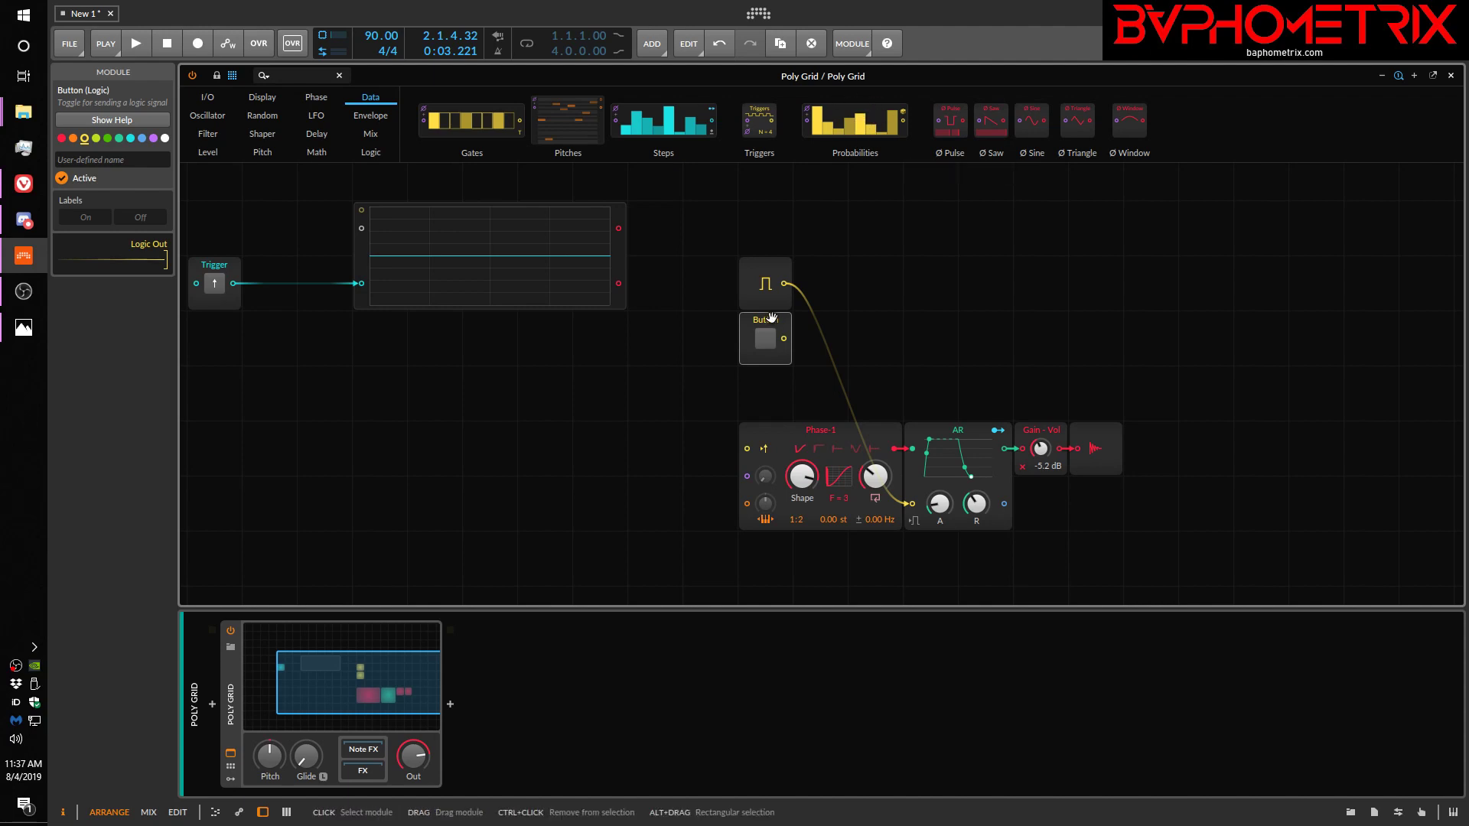
drag(563, 227, 1115, 228)
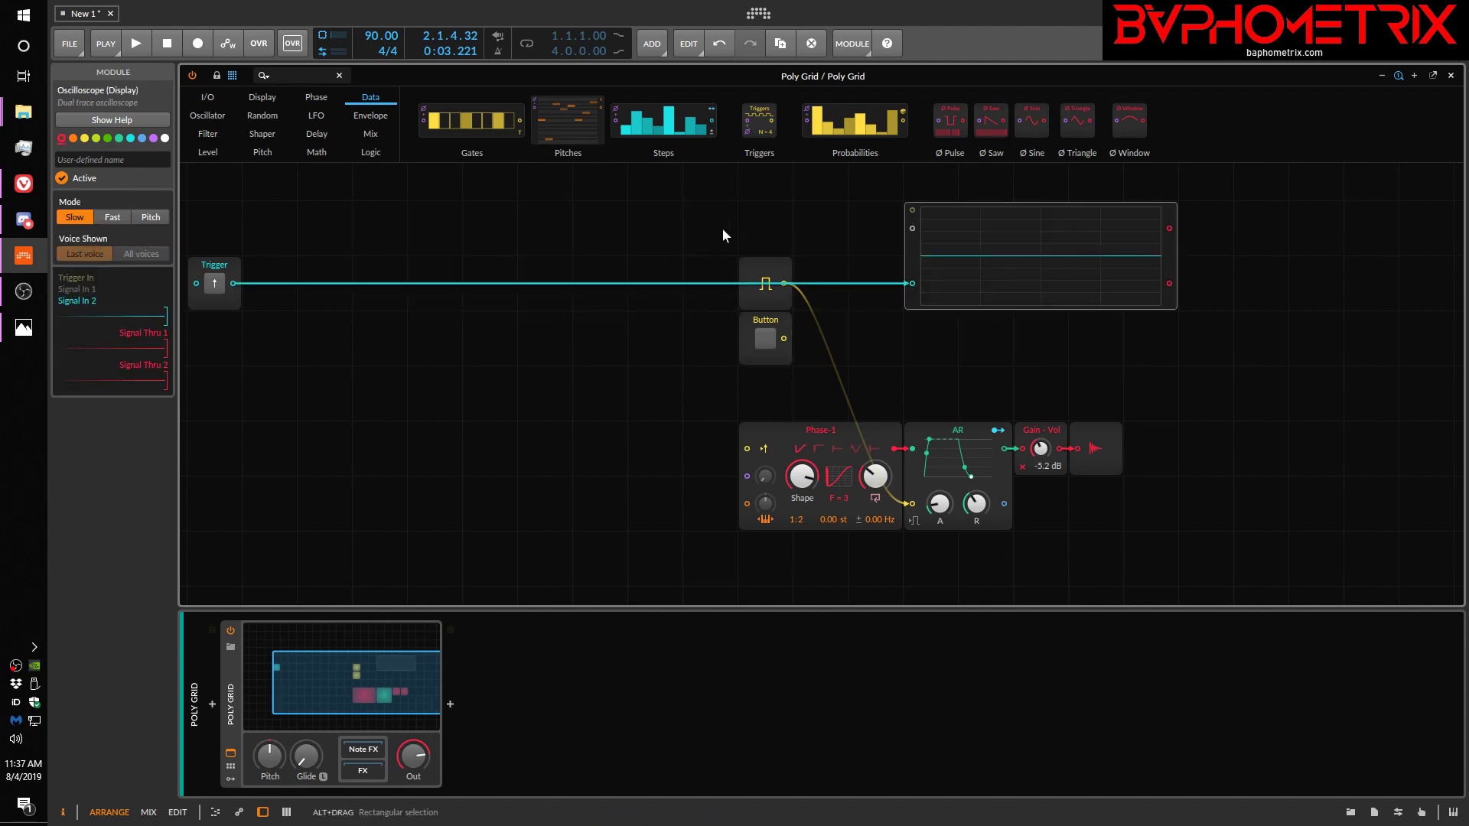
drag(723, 227, 842, 383)
key(Delete)
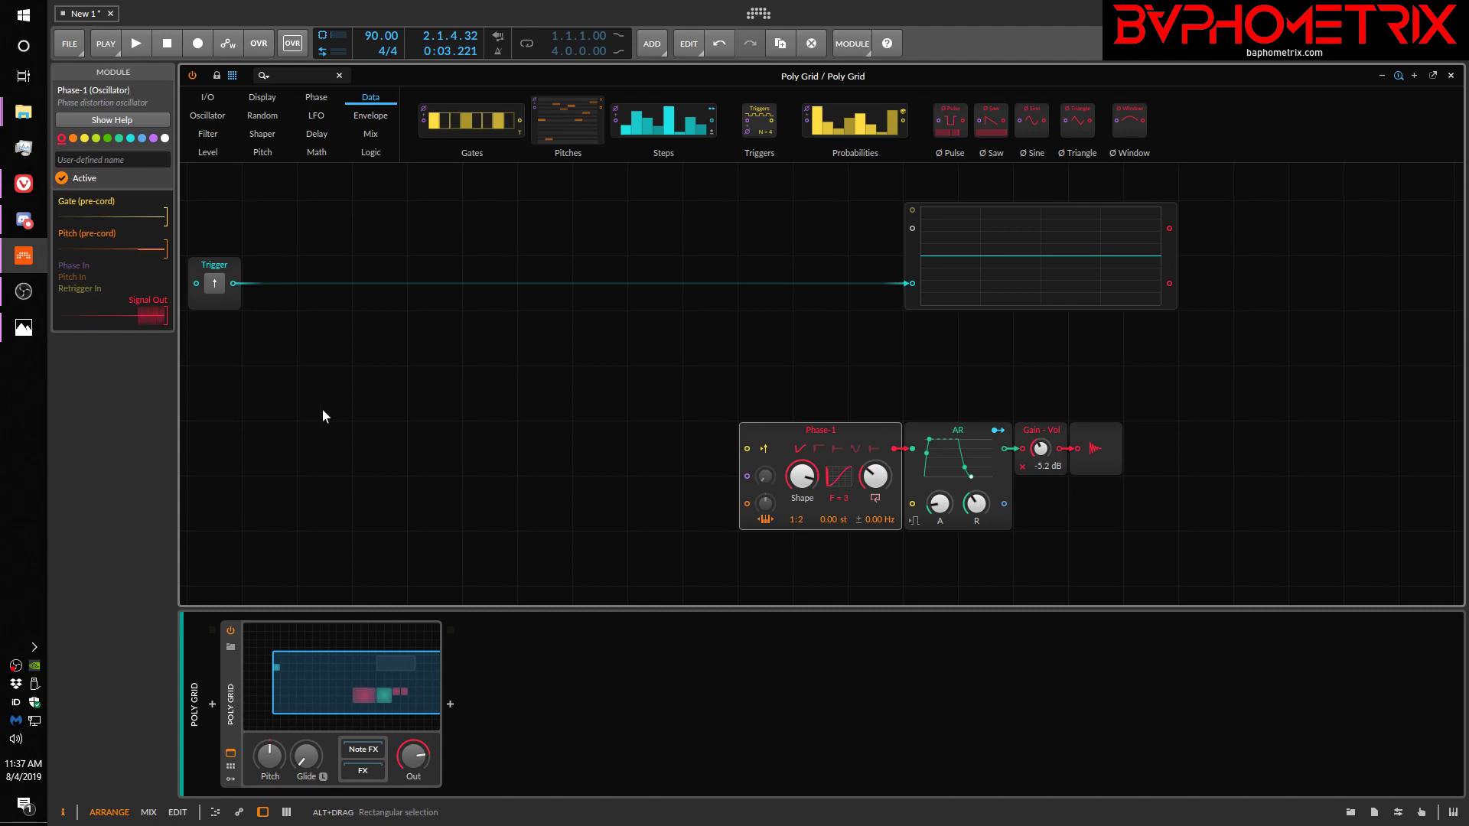
click(231, 265)
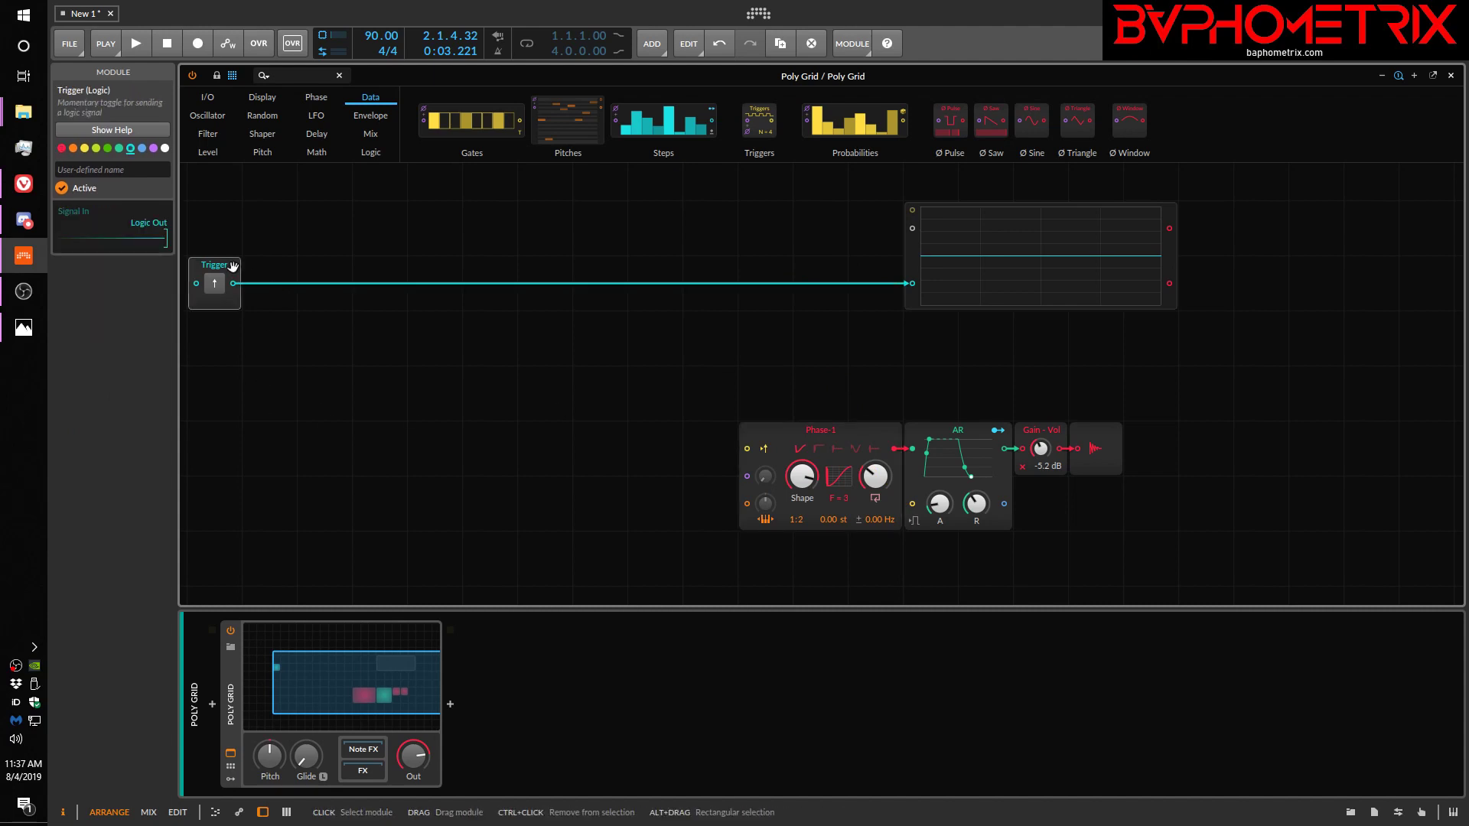
key(Delete)
drag(996, 255, 776, 255)
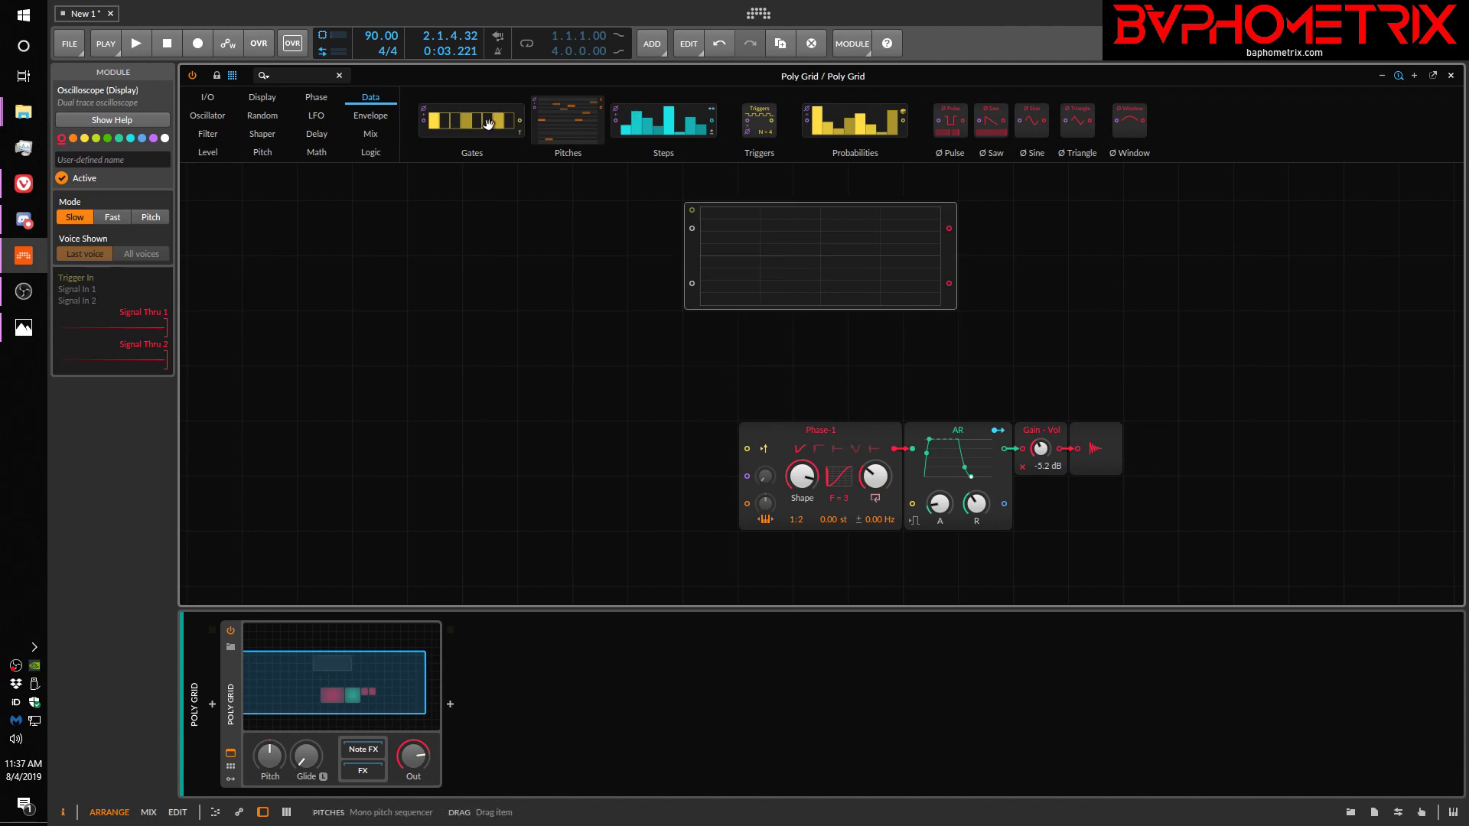
- Add a Gates sequencer with all eight steps switched on and wire its Gate Out to the Oscilloscope's Signal In 1
drag(489, 248, 491, 284)
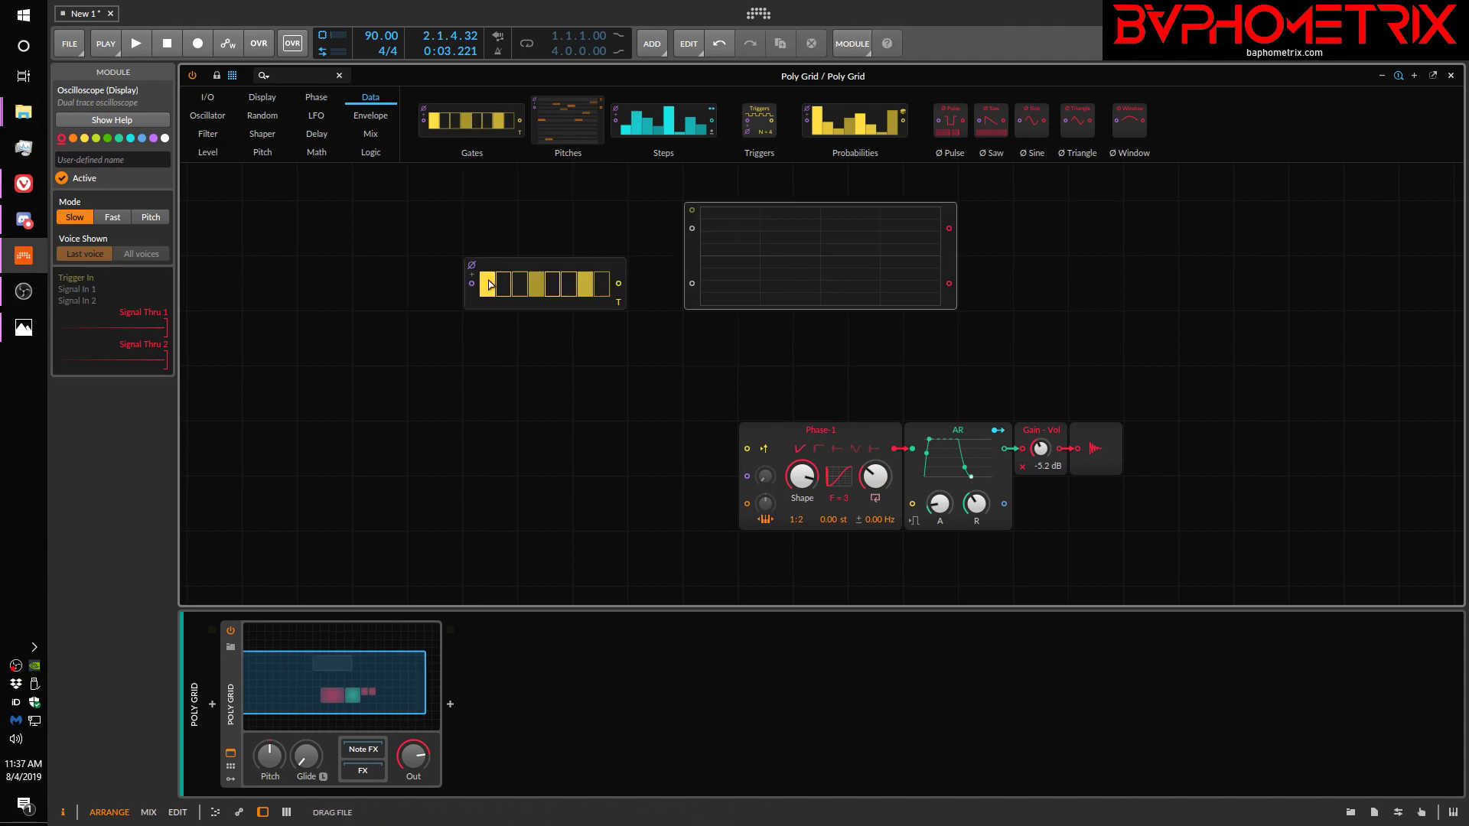
click(491, 284)
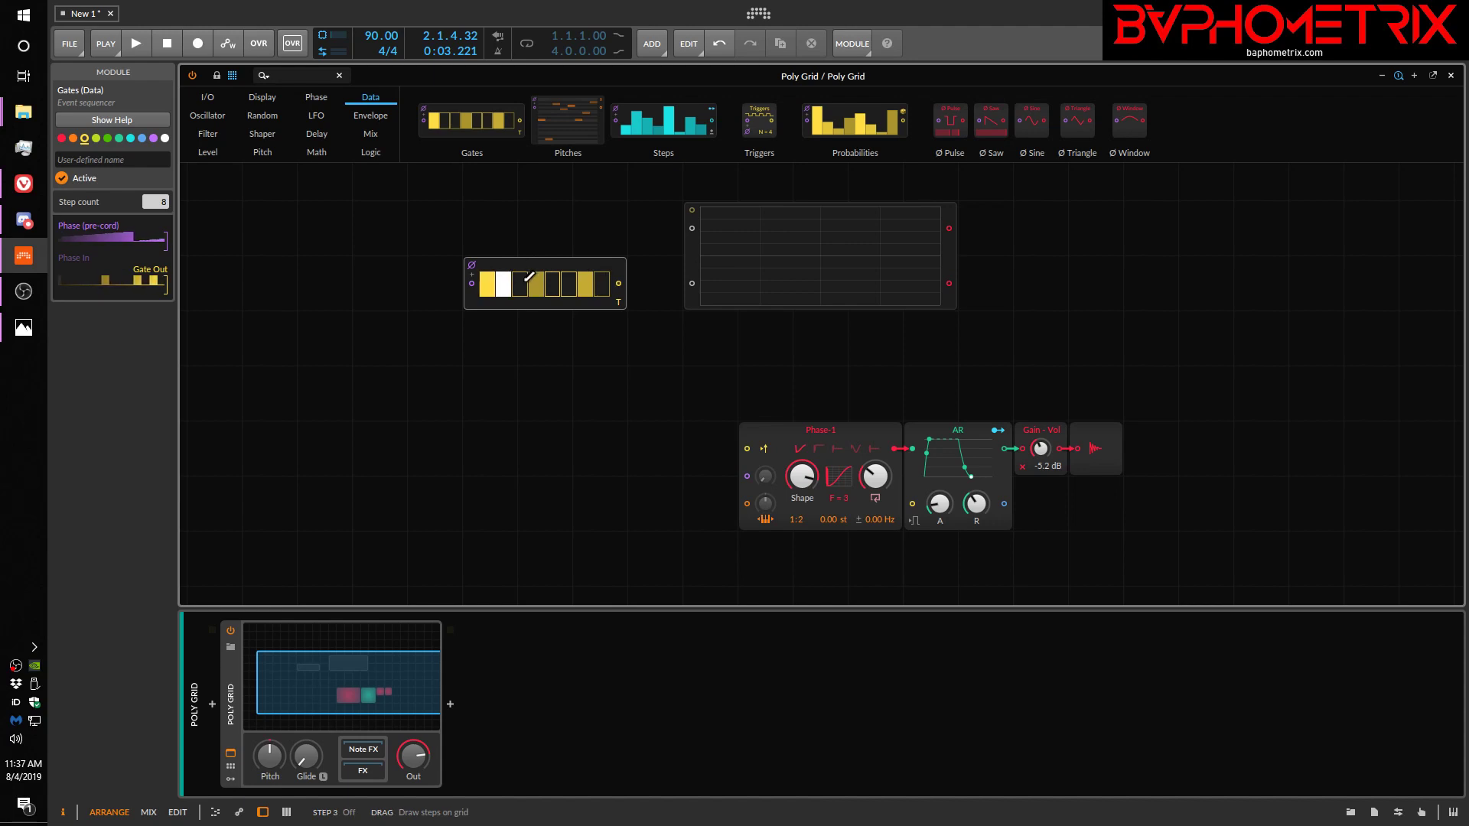
drag(569, 279, 603, 279)
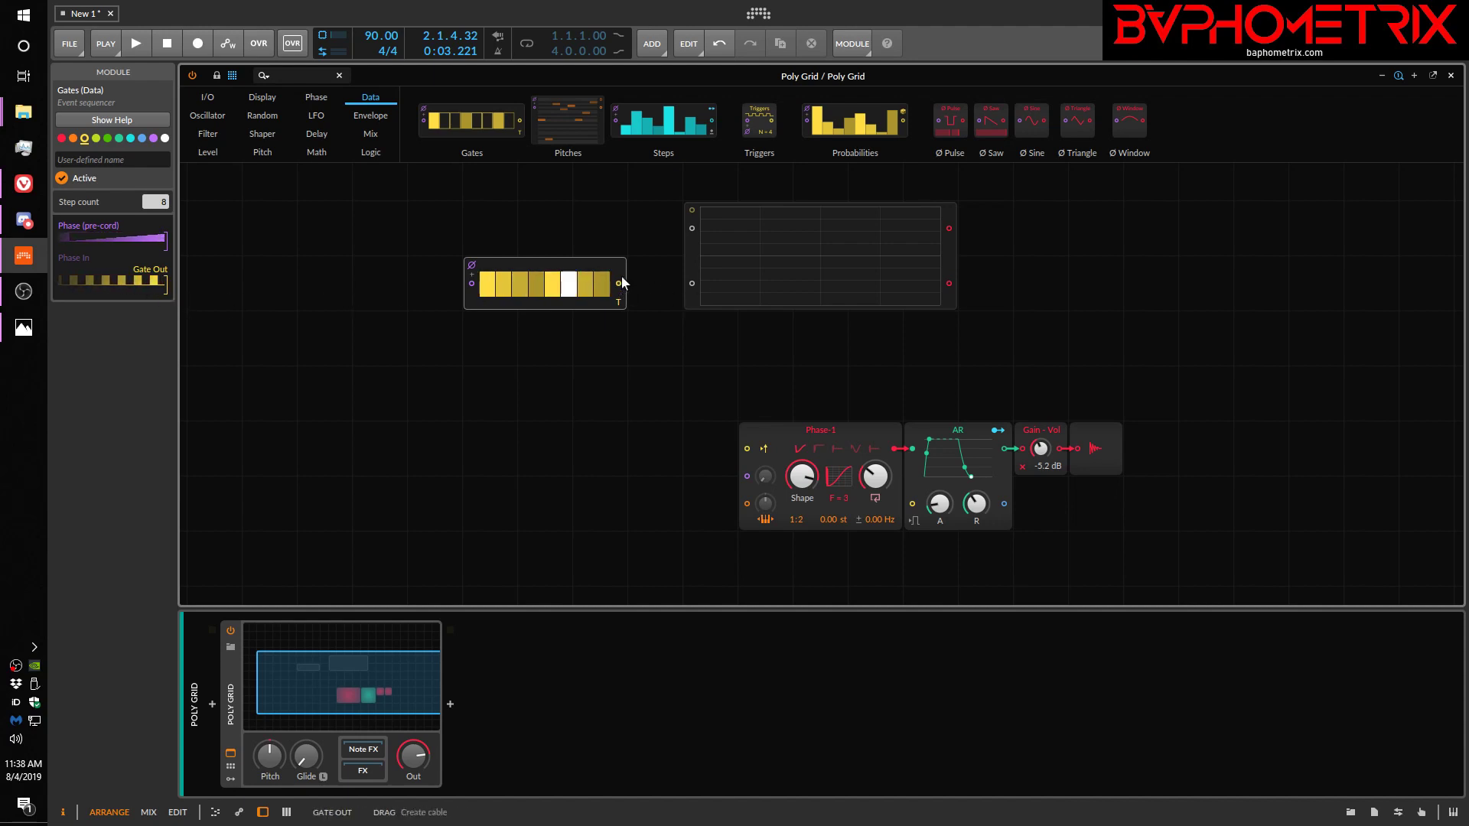
drag(618, 283, 691, 228)
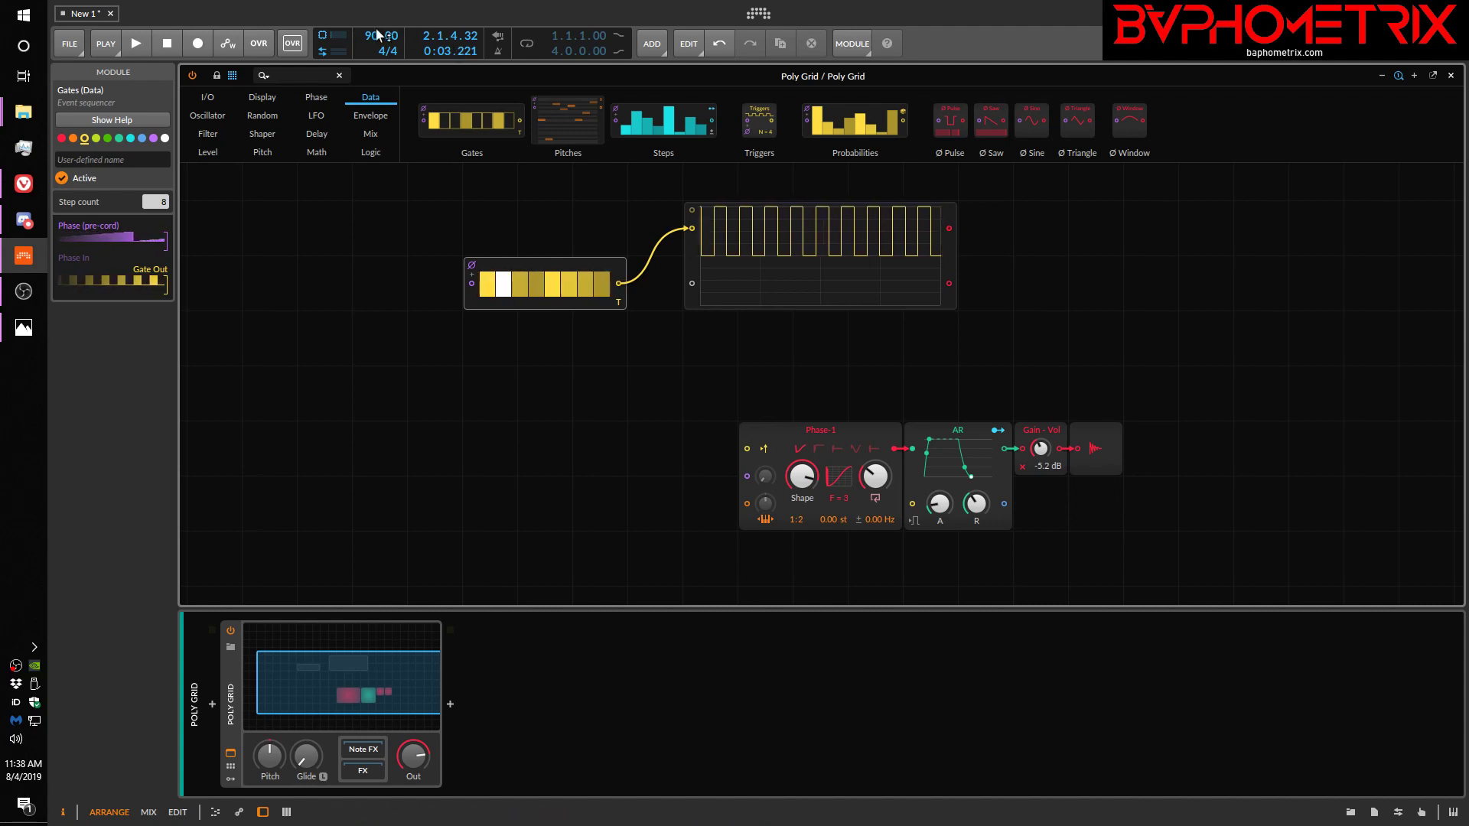
- Raise the tempo to 148 BPM to test the gate sequence, and set it back to 90 BPM
drag(375, 34, 375, 6)
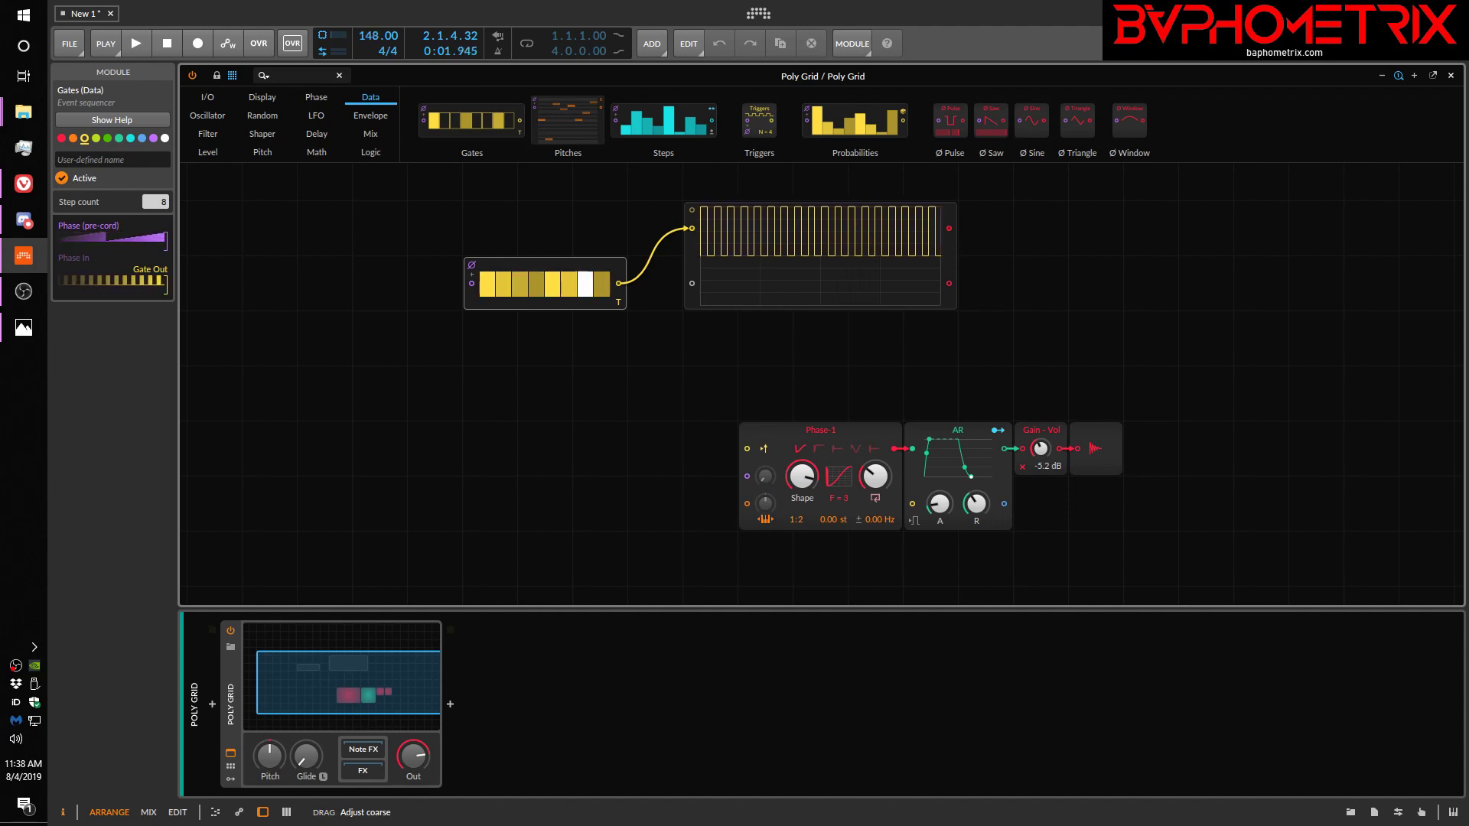
drag(375, 34, 375, 65)
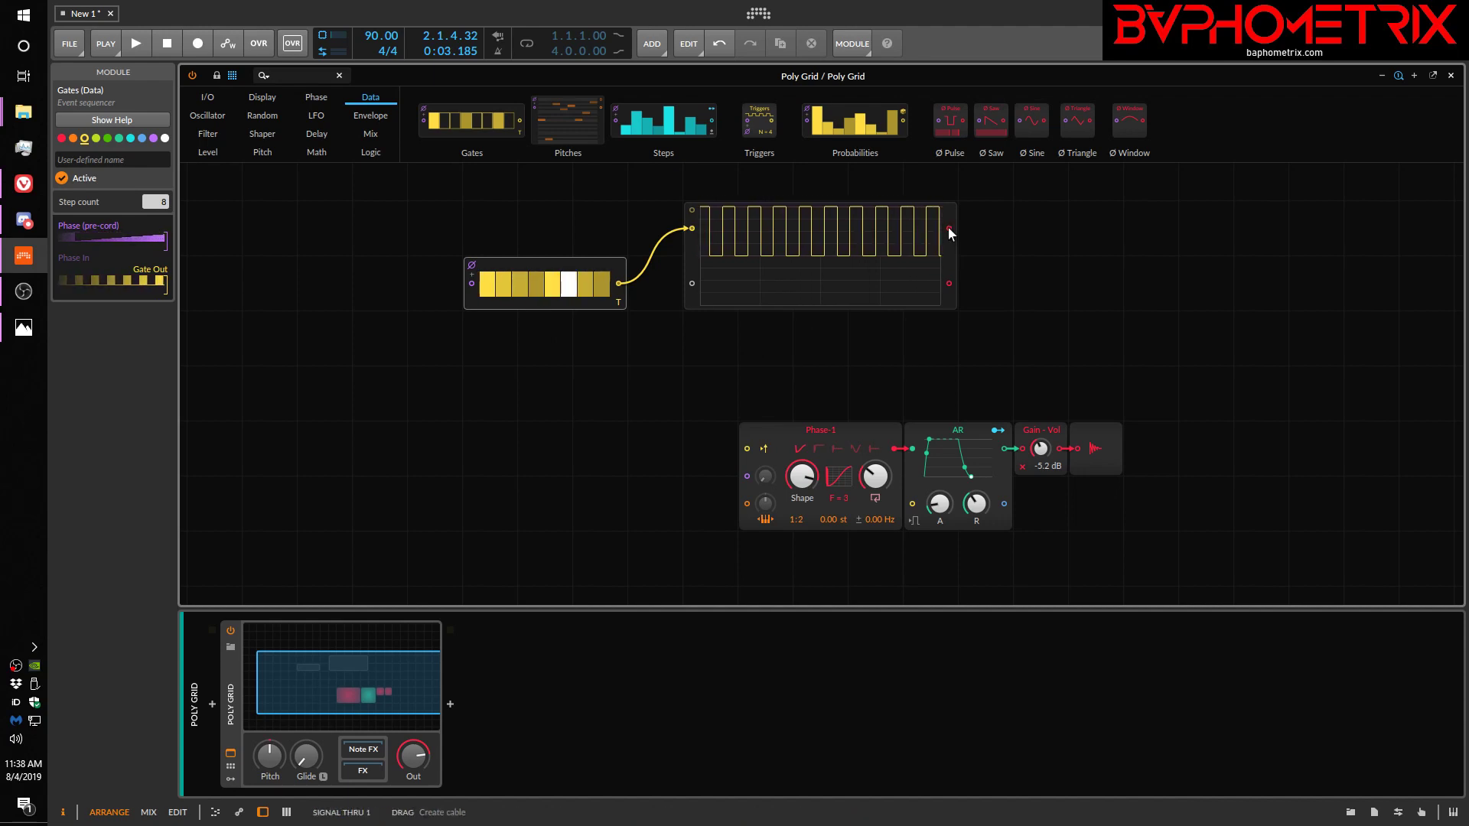
- Wire the Oscilloscope's Signal Thru 1 to the AR envelope's gate input and switch off steps 3, 6, 7 and 8 of Gates
drag(949, 228, 911, 504)
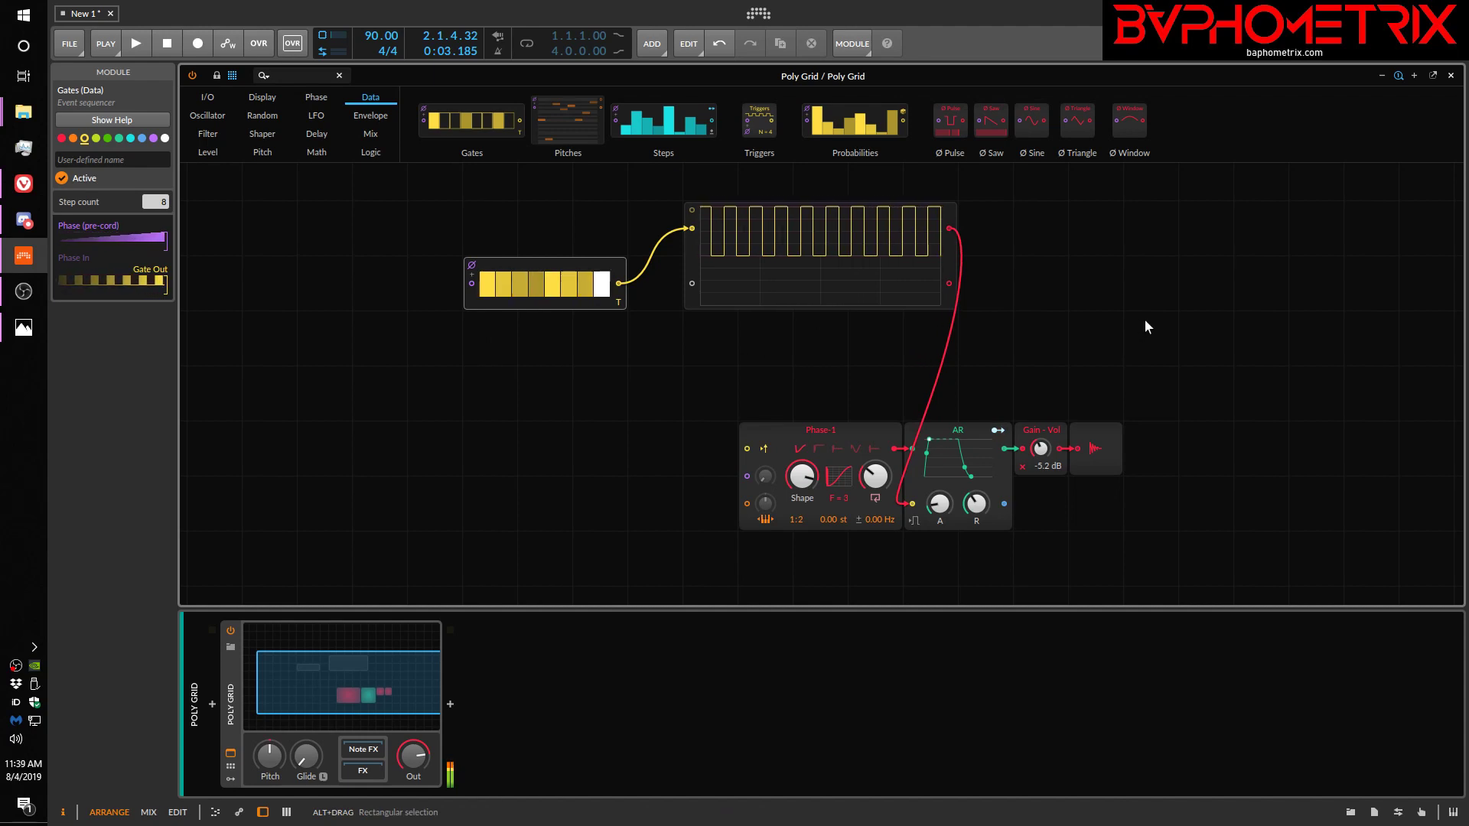
click(519, 284)
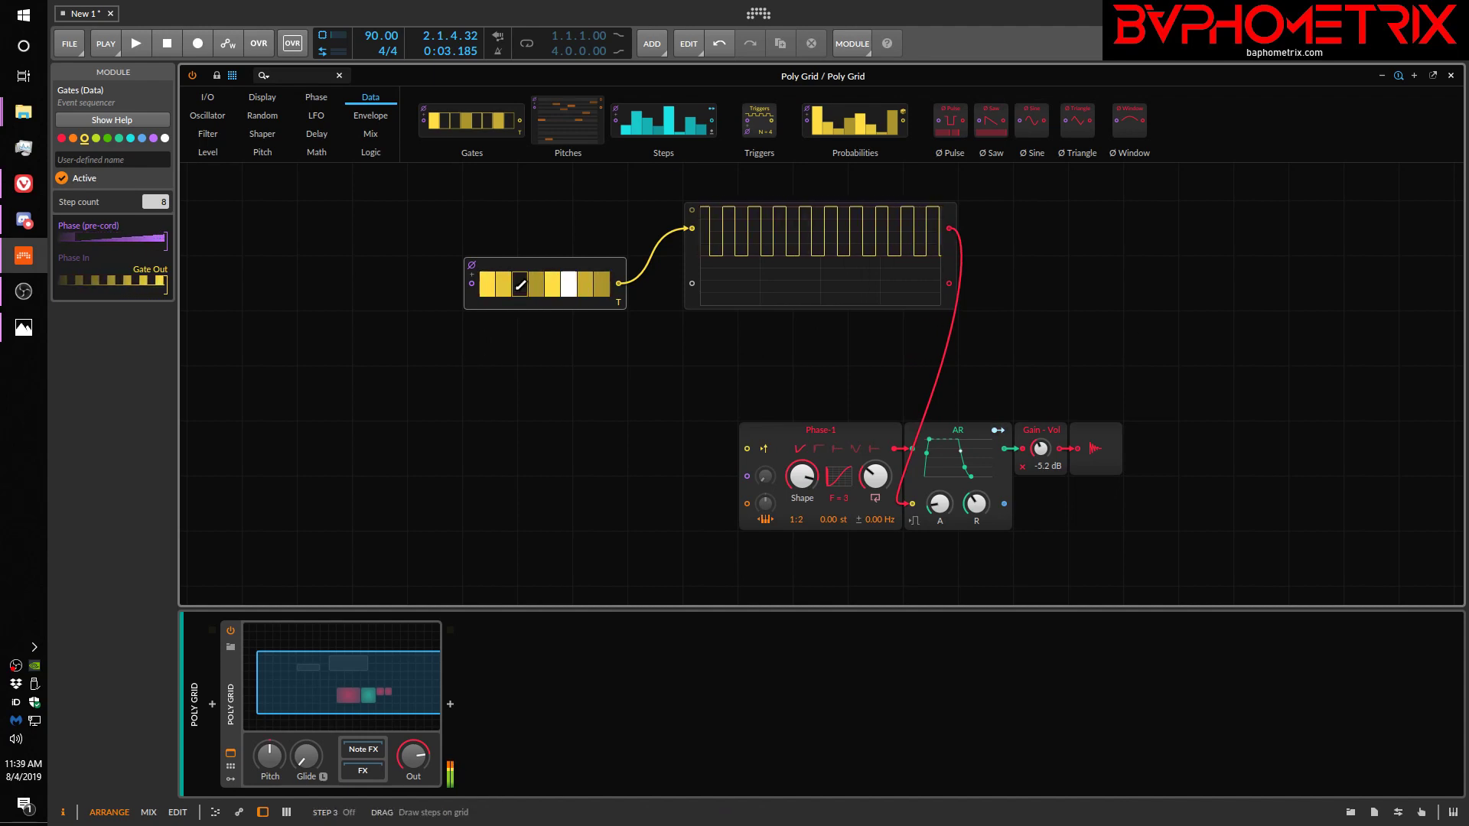
click(569, 284)
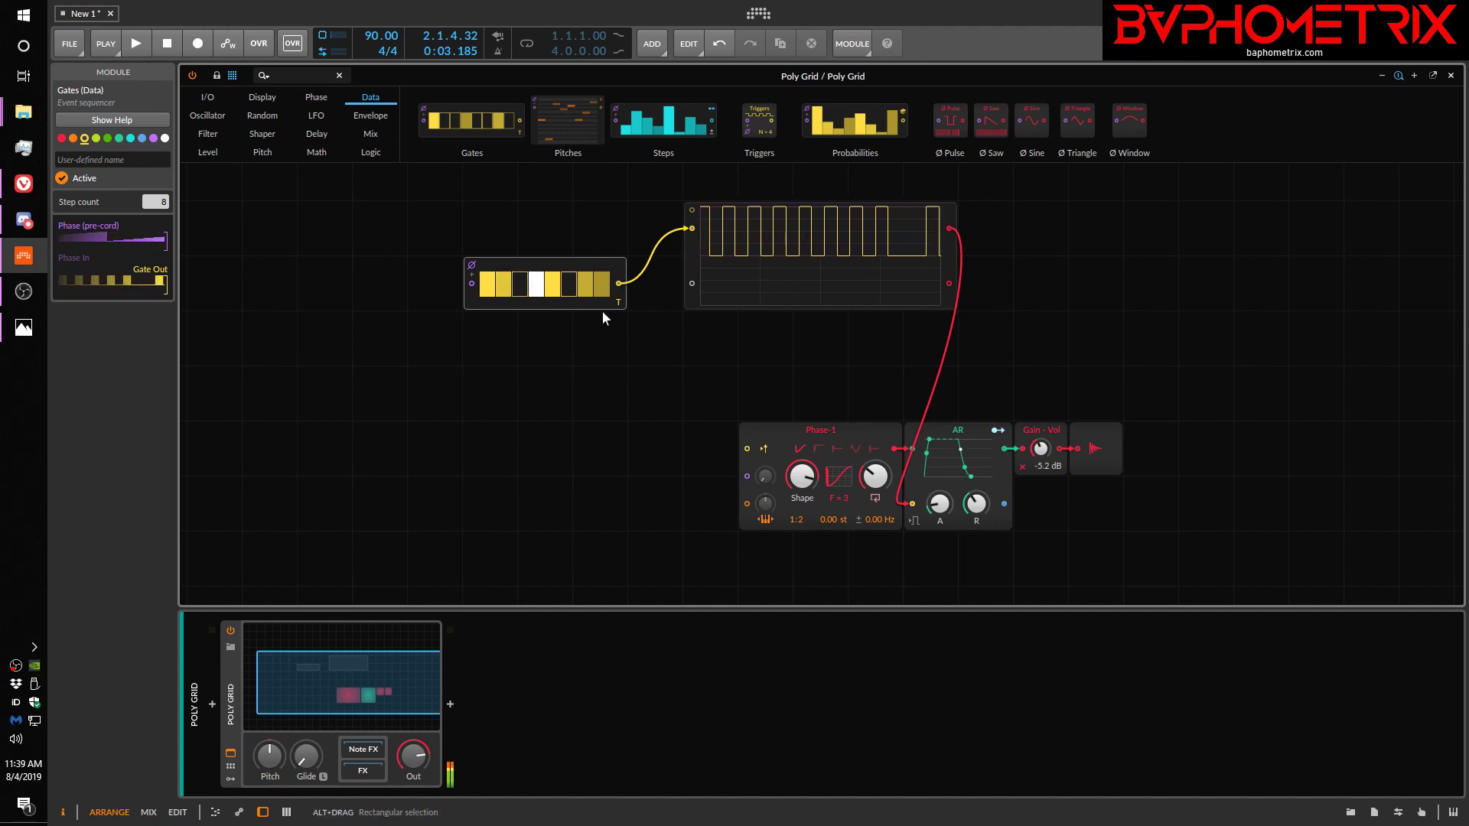
click(602, 284)
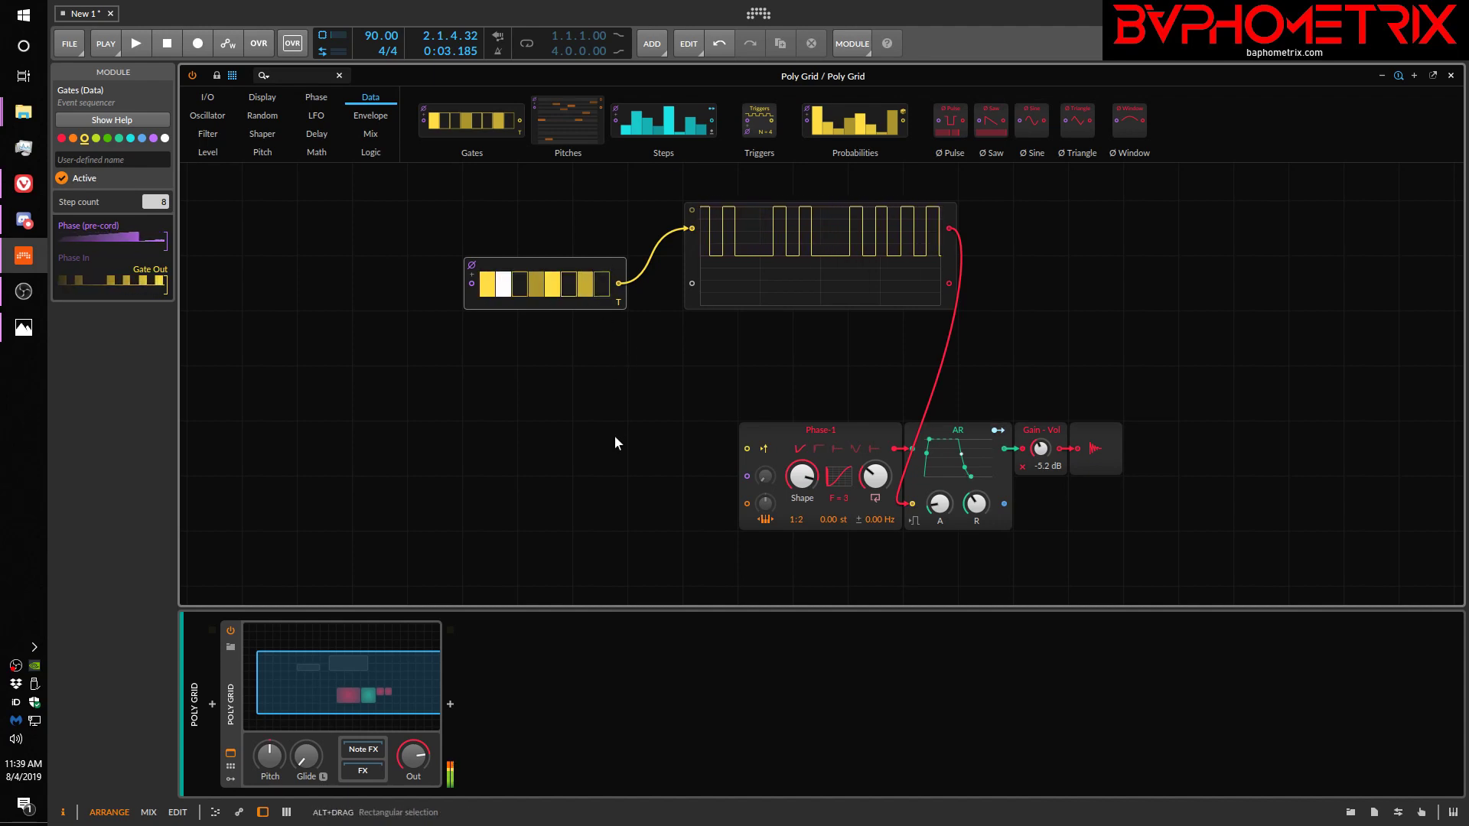
click(585, 284)
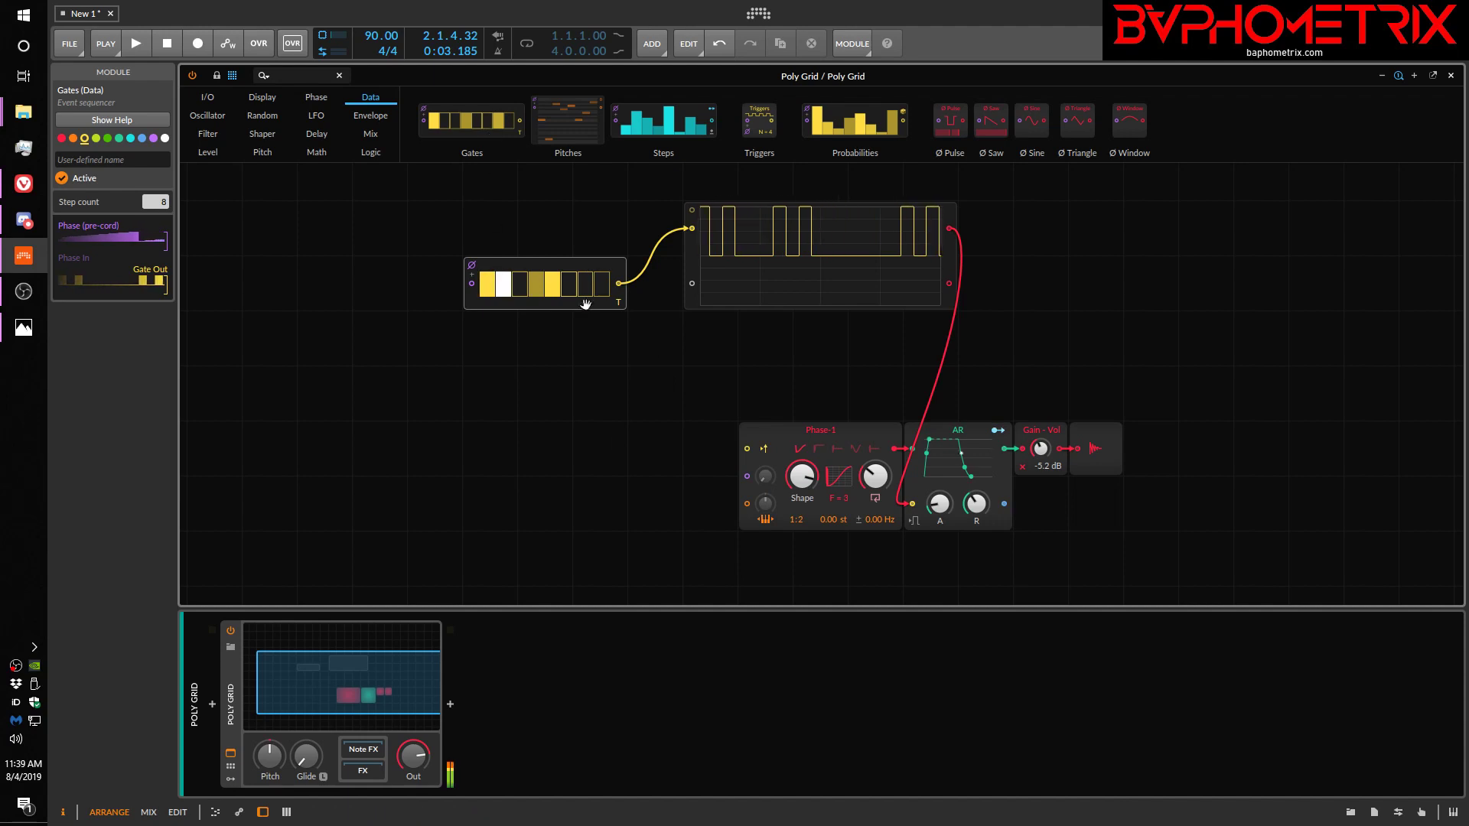
- Deactivate the Gates sequencer and replace it with a Steps sequencer
click(617, 270)
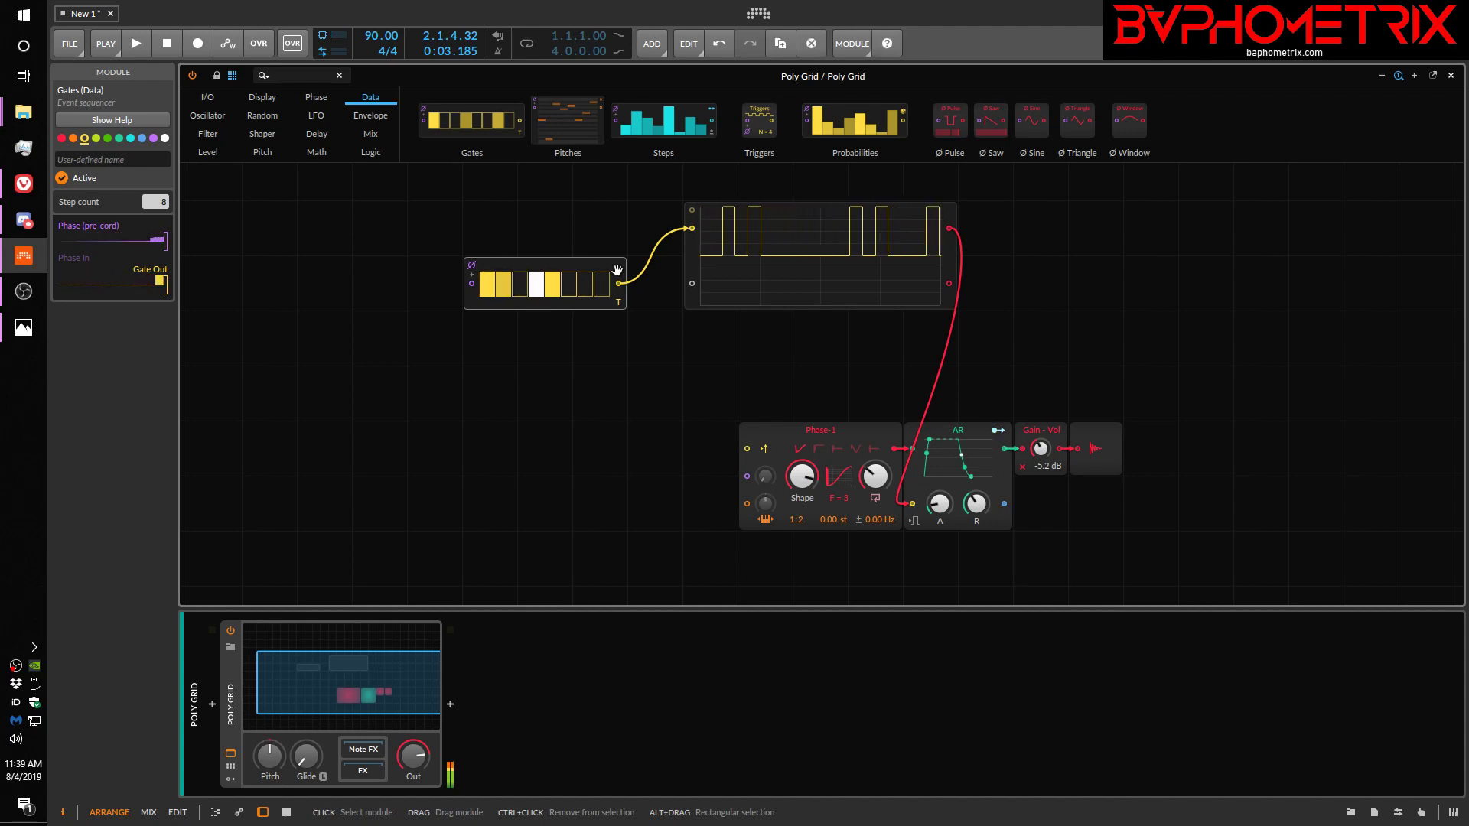
key(alt+a)
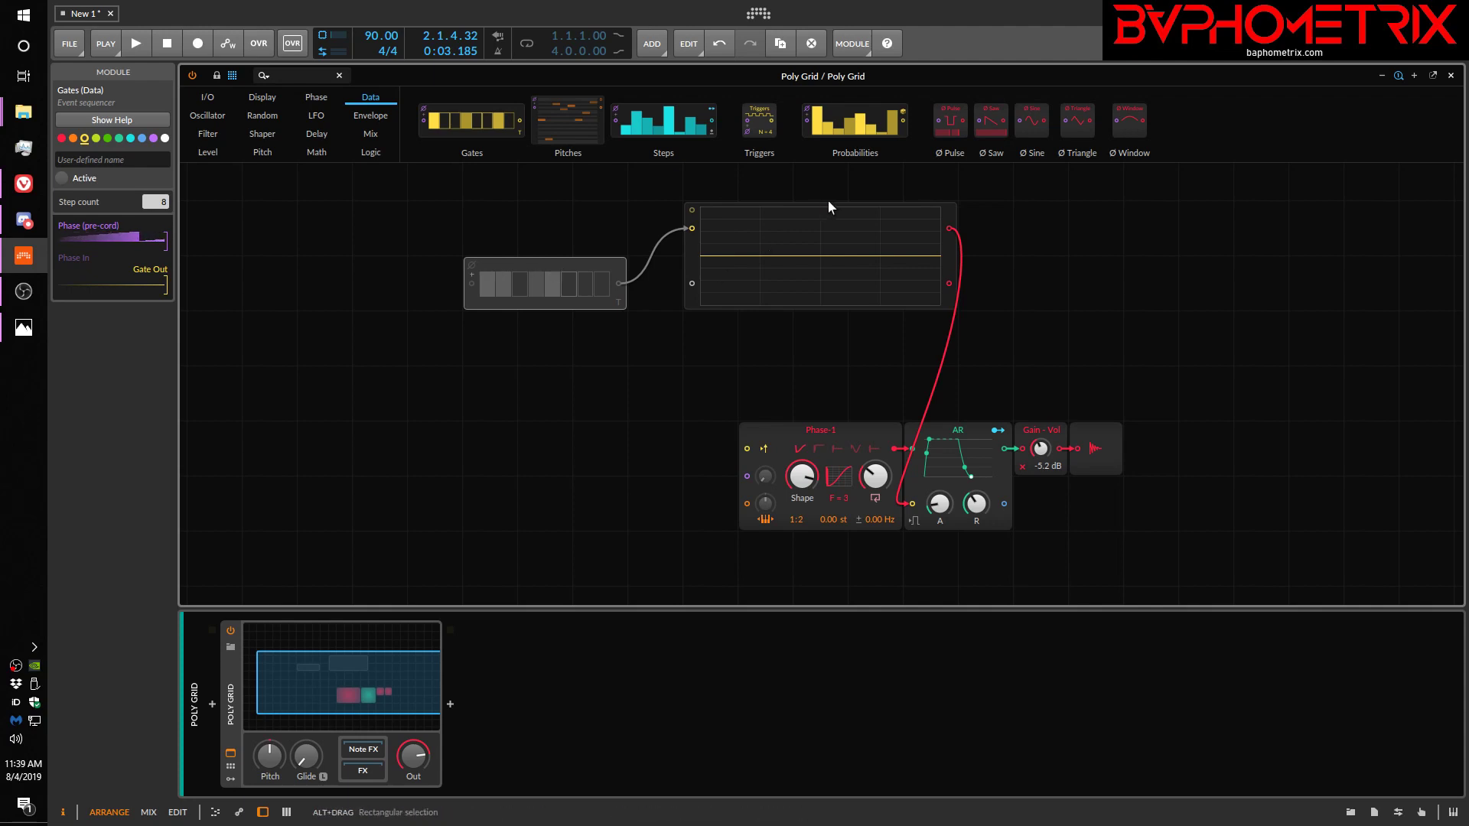
drag(669, 113, 559, 273)
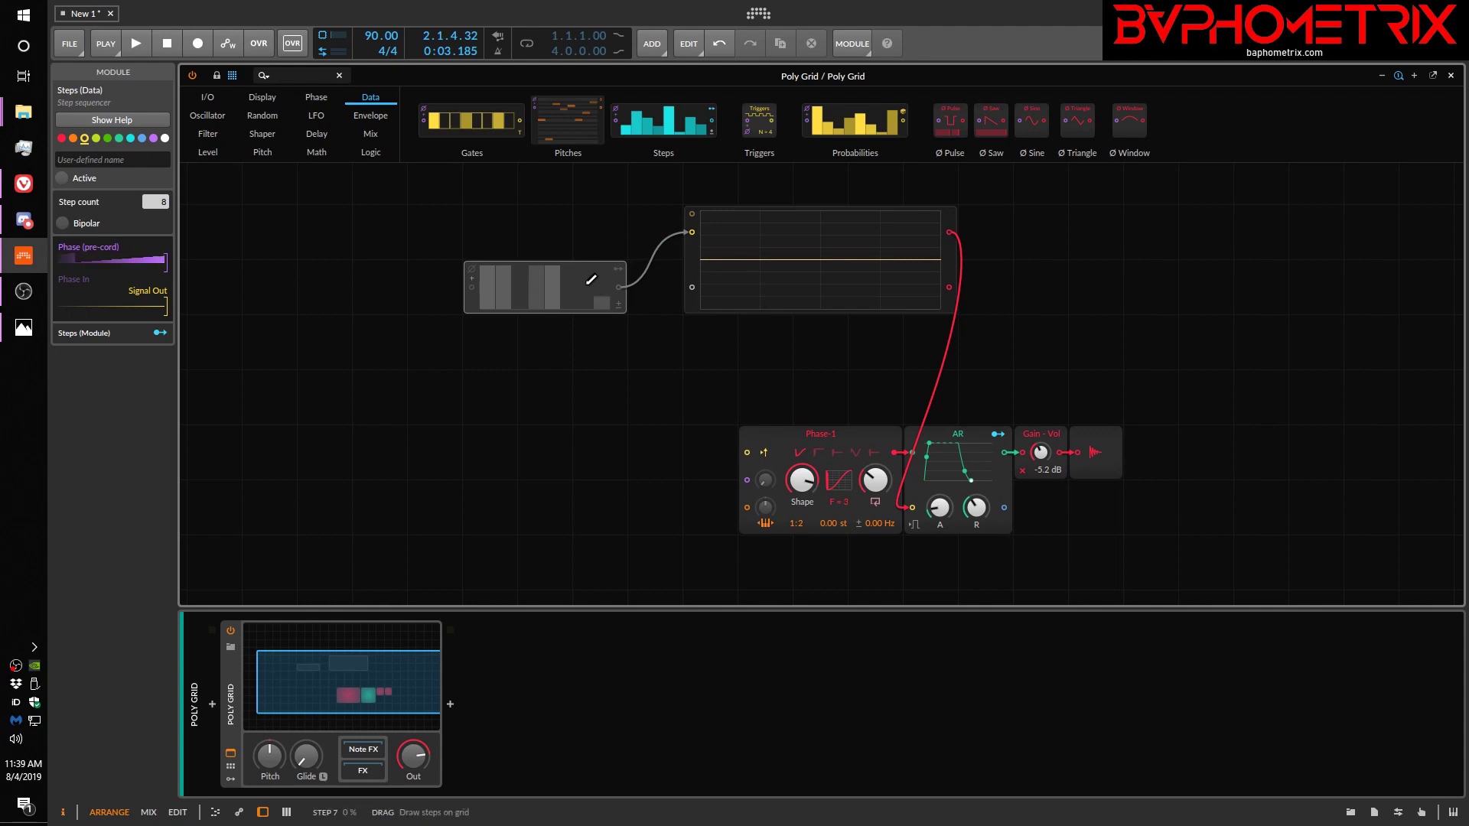
- Lower every step of the Steps sequencer to 0 % and activate the module
drag(482, 310, 484, 310)
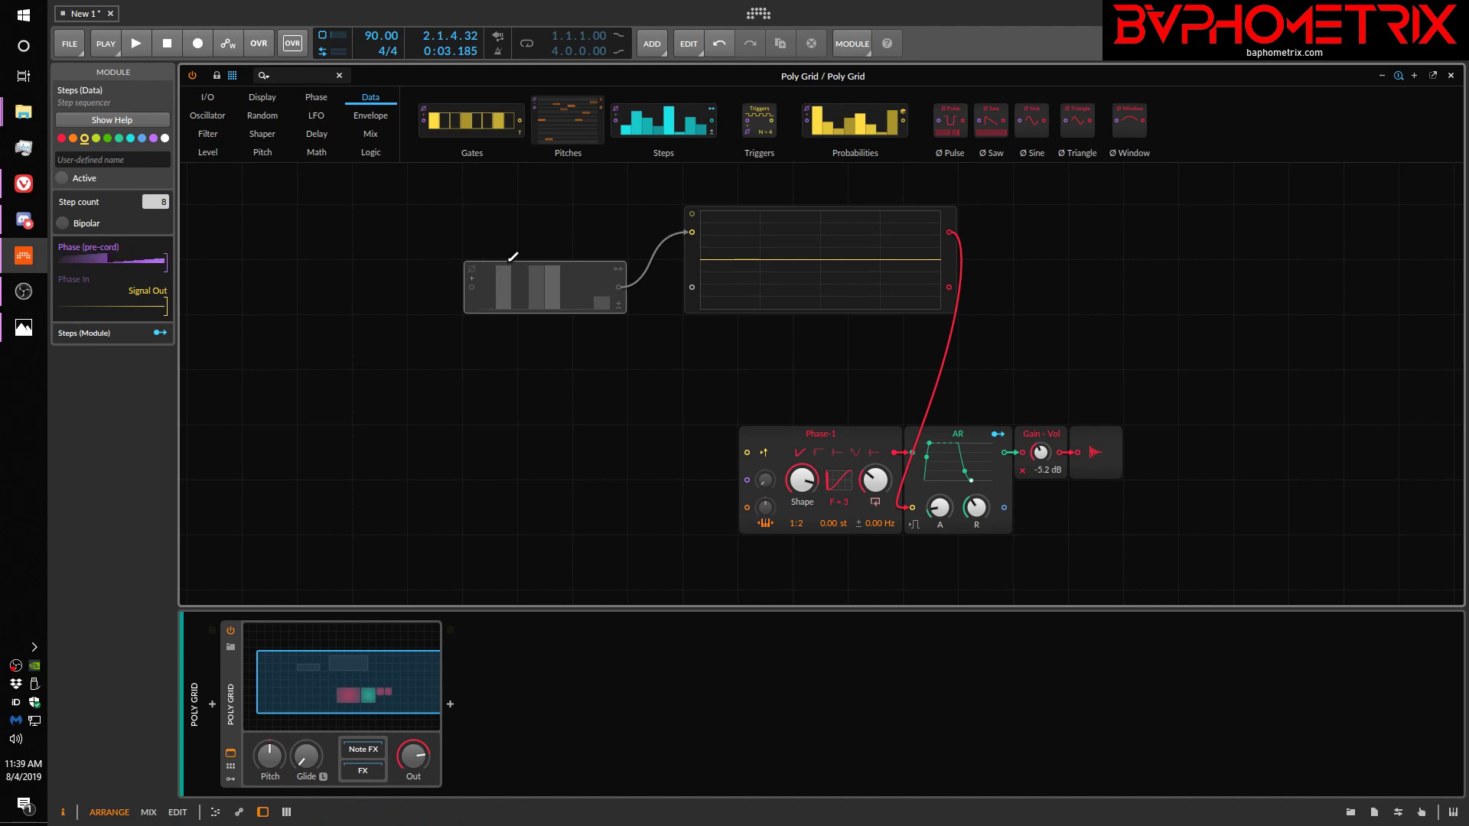
drag(507, 260, 506, 314)
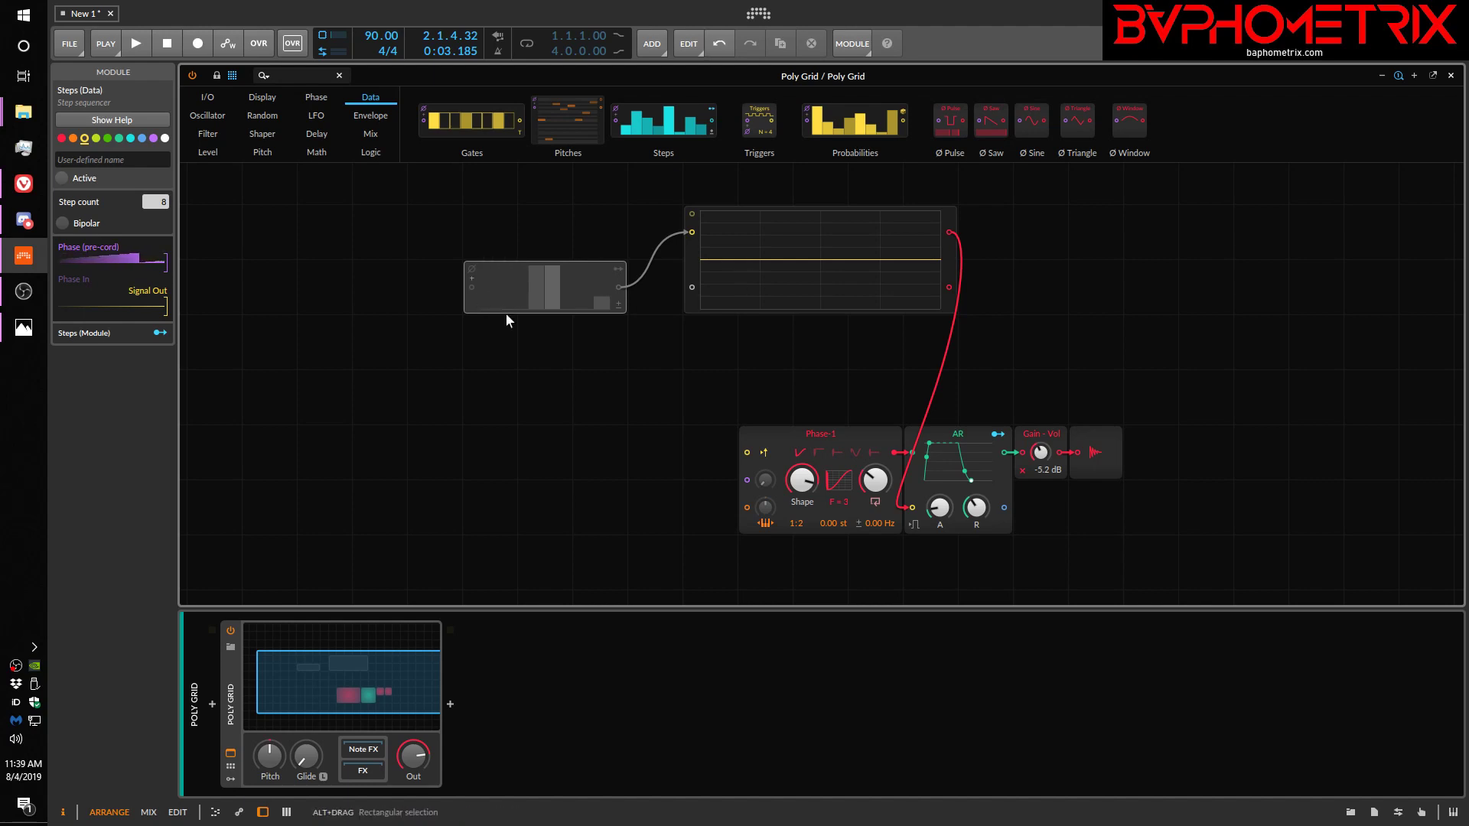
drag(543, 267, 540, 317)
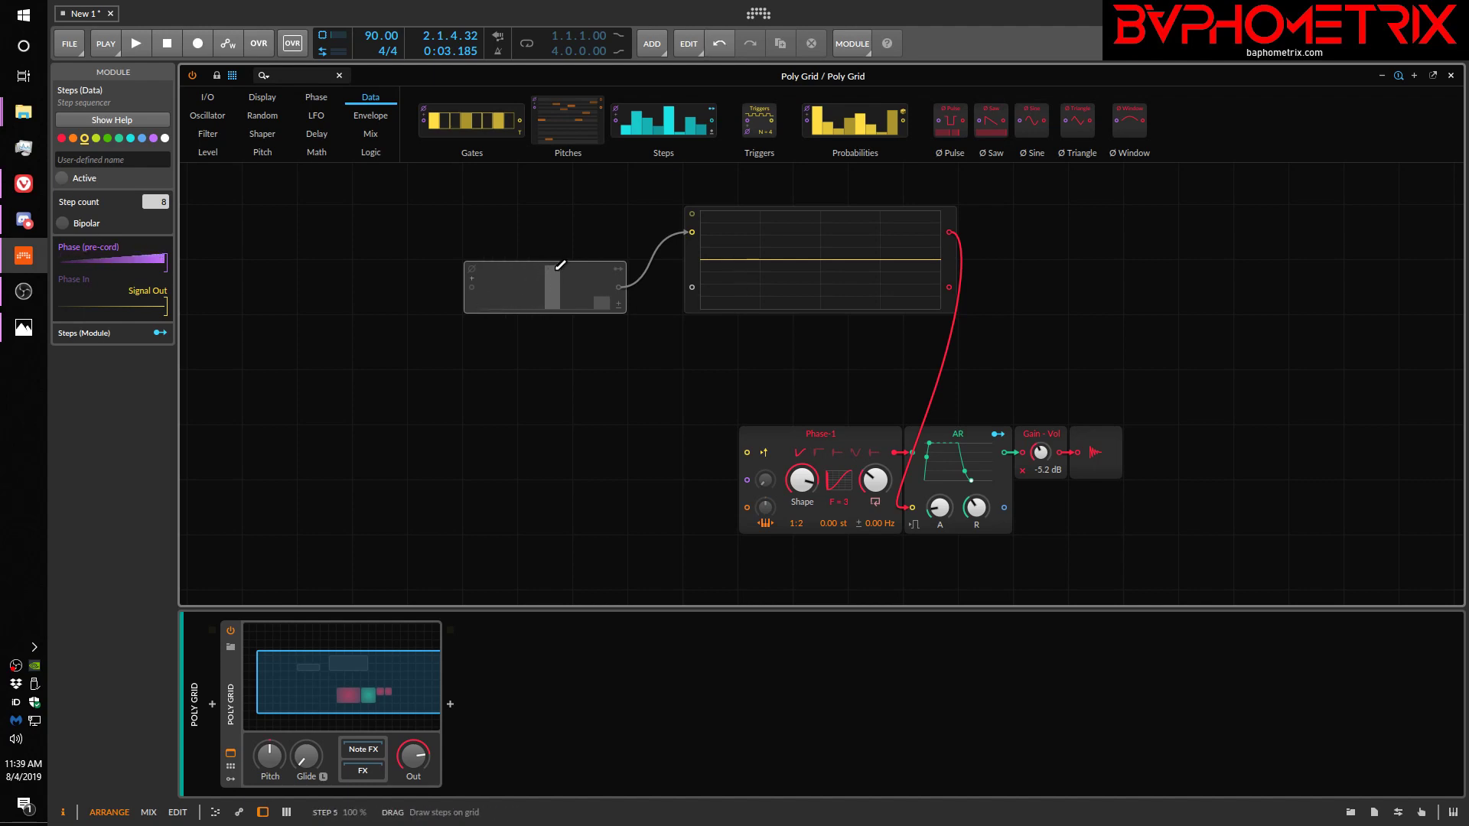
drag(557, 268, 553, 337)
drag(612, 293, 606, 321)
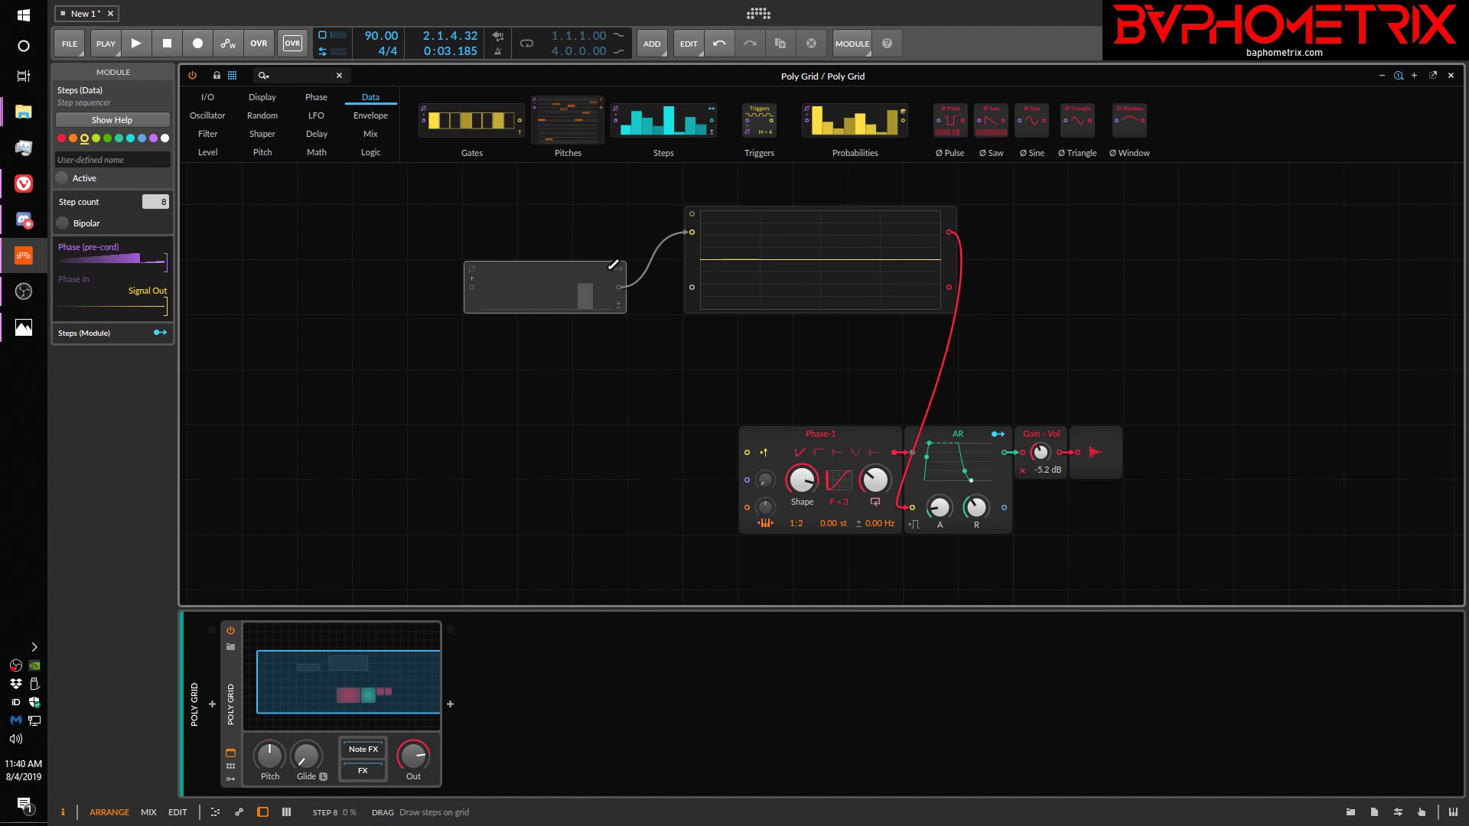
click(616, 274)
click(616, 274)
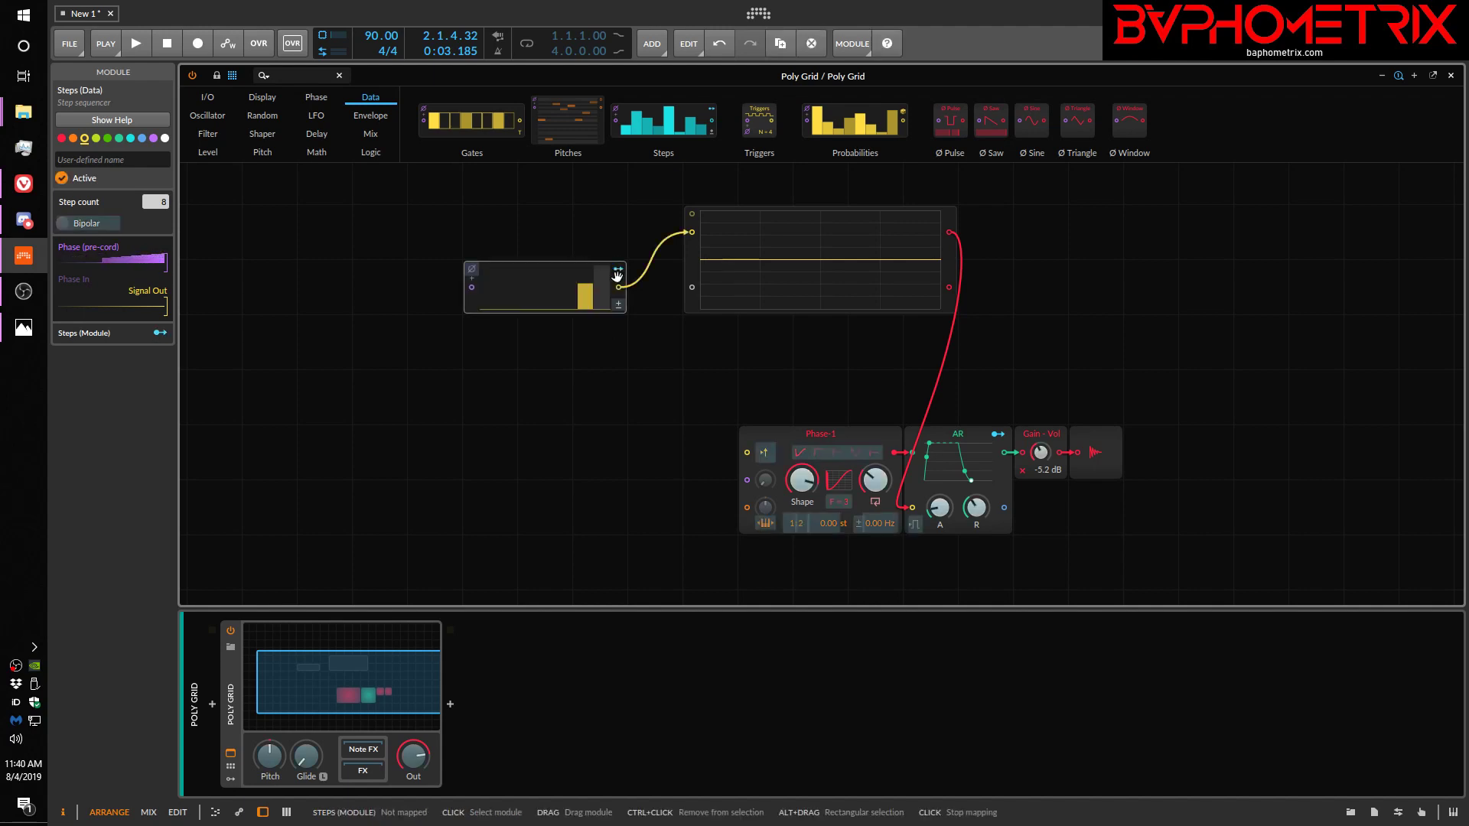
drag(595, 280, 590, 344)
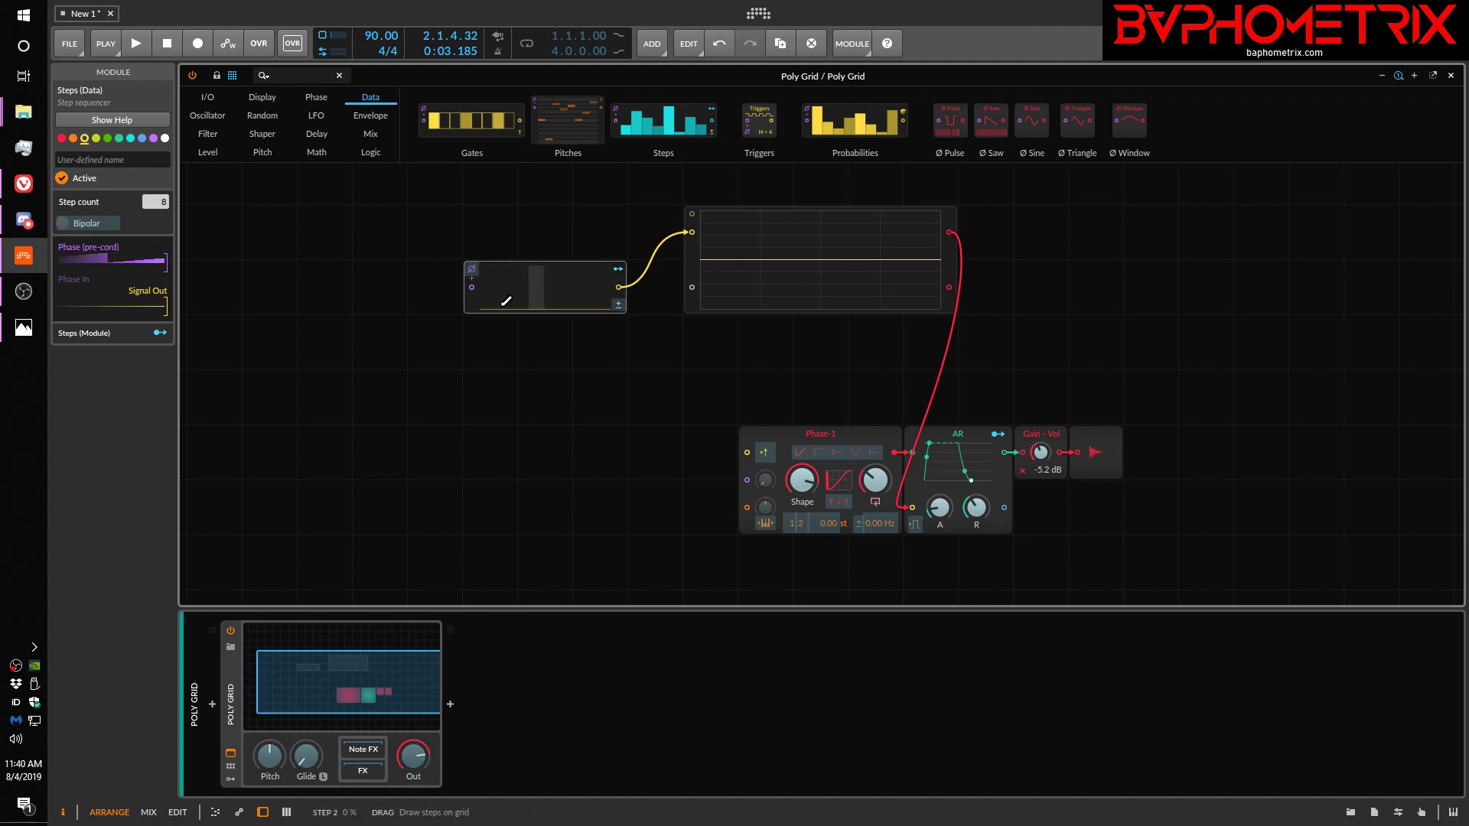
- Draw varied levels on steps 2, 3, 5, 7 and 8 of Steps, with step 2 at about 34 % and step 3 at full height
drag(511, 303, 595, 291)
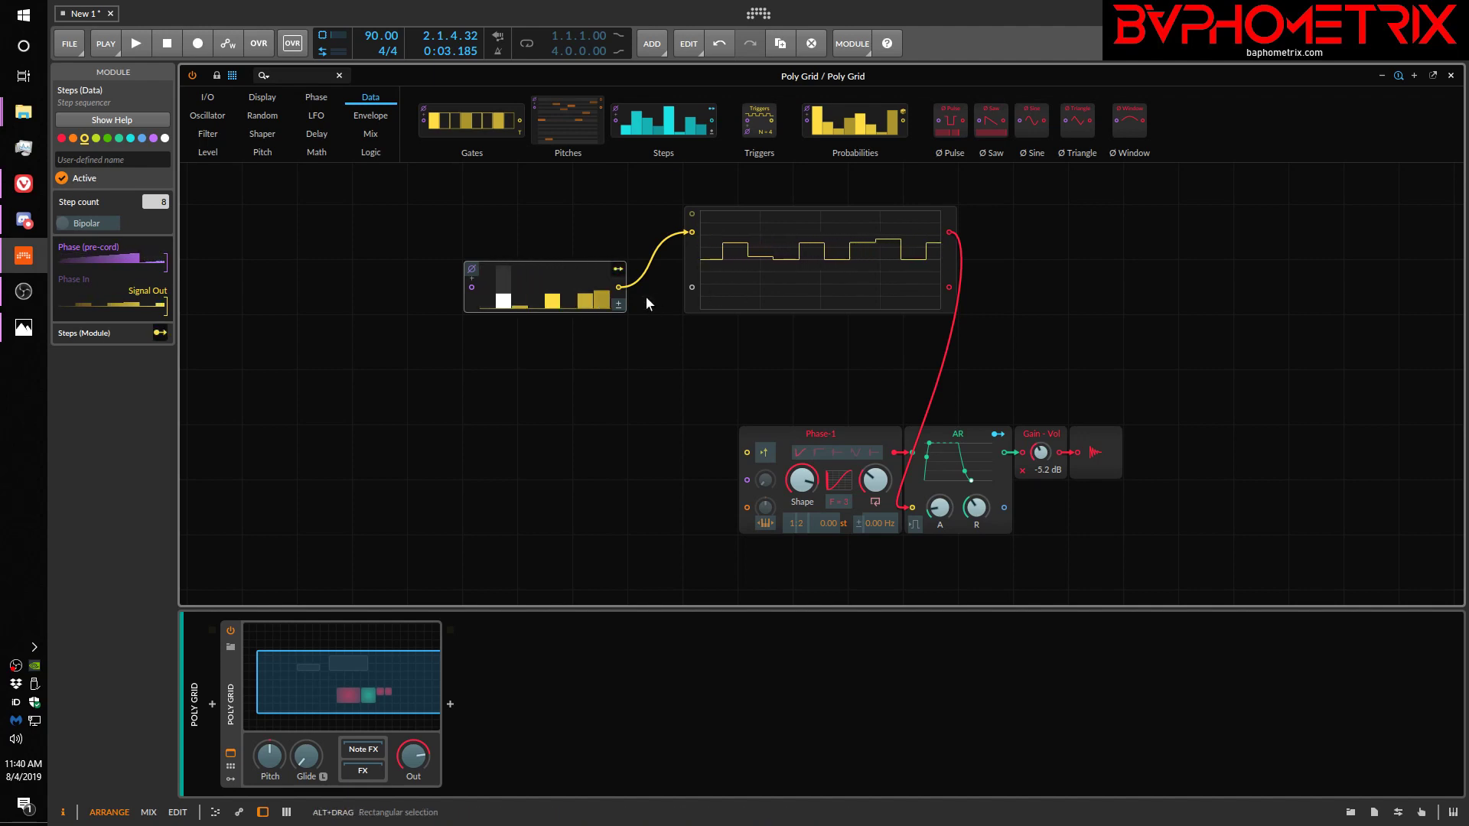
drag(559, 292, 559, 275)
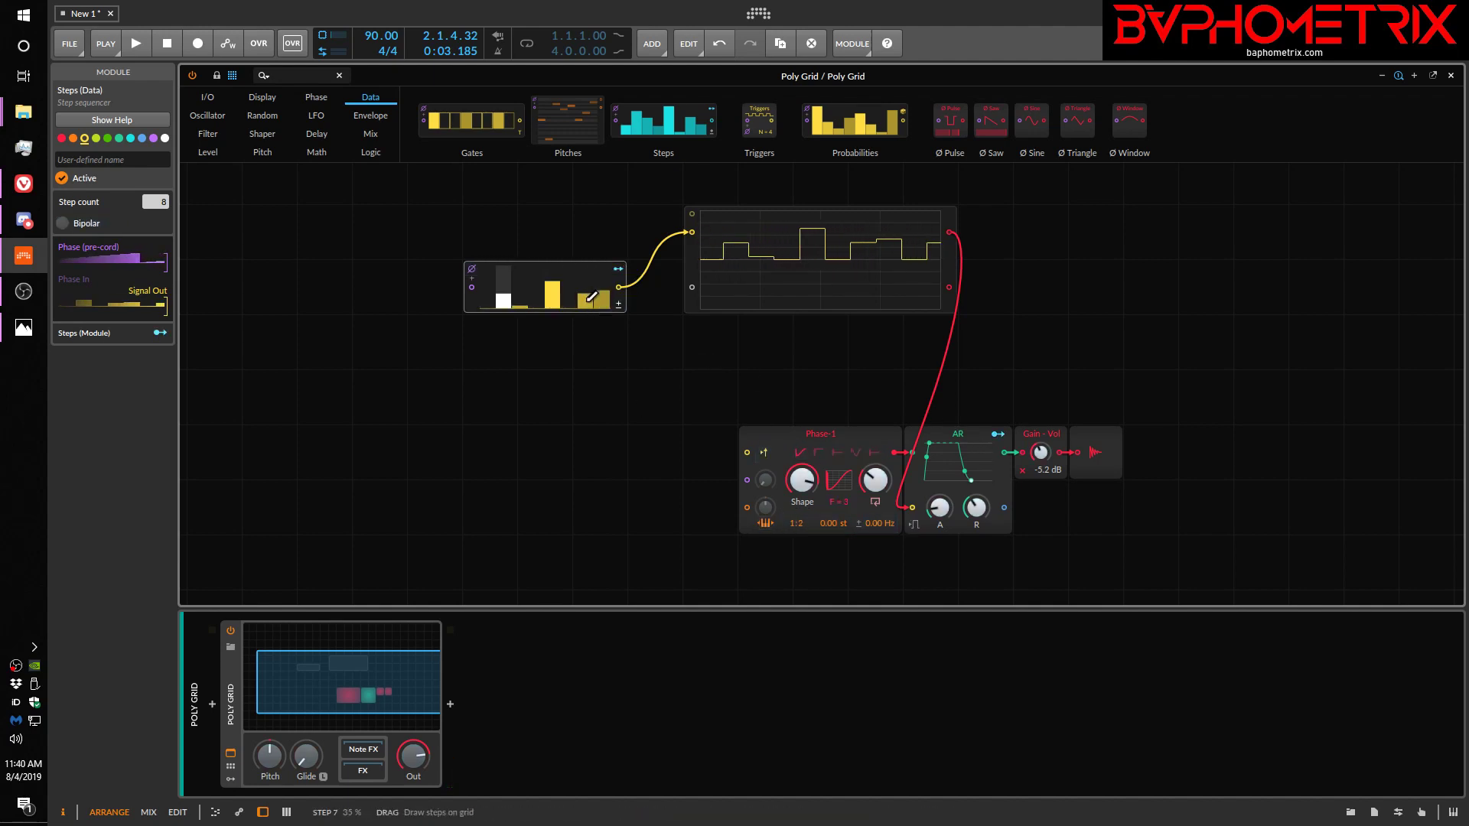
click(586, 276)
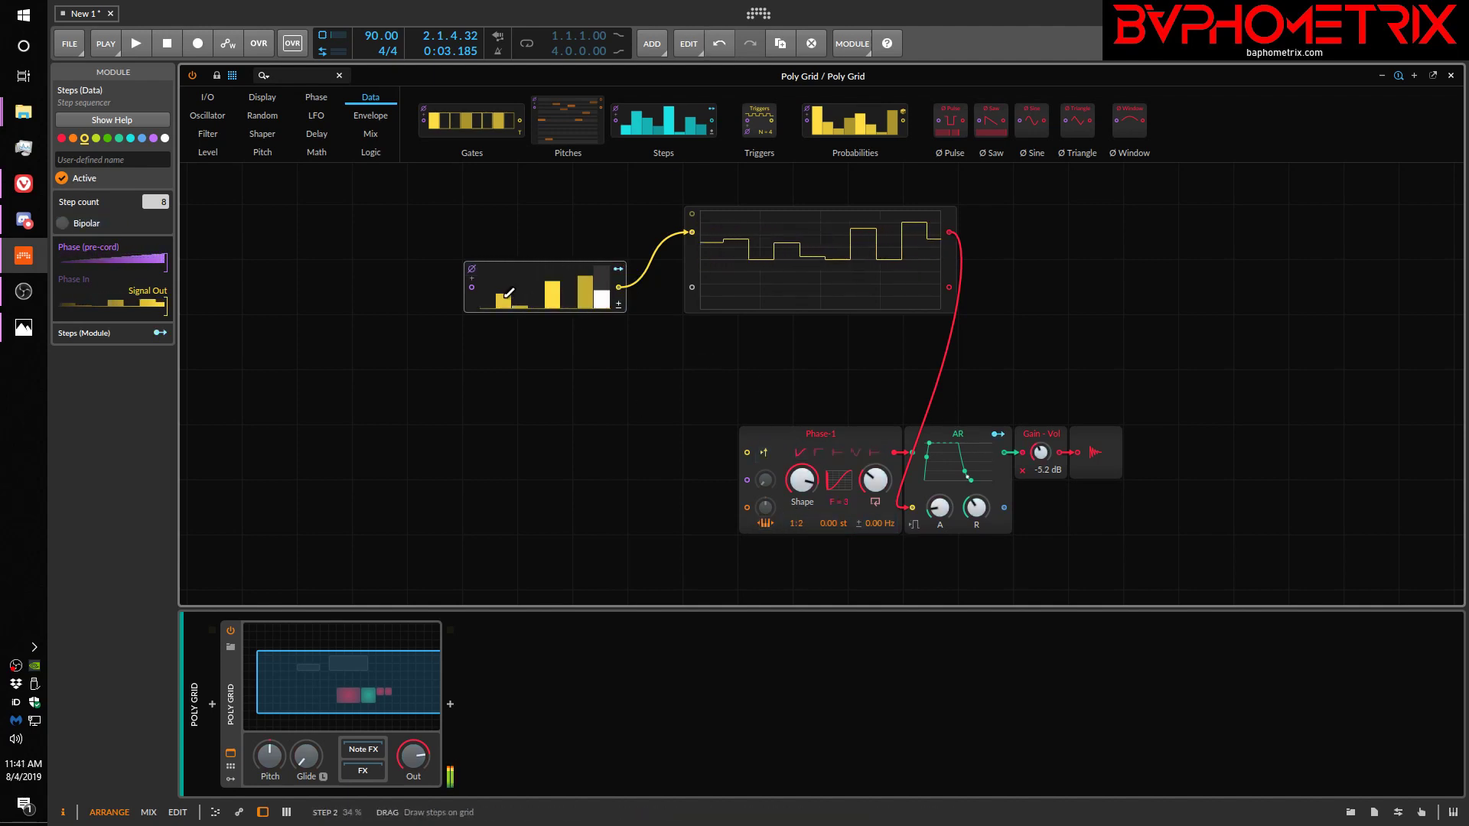
drag(520, 302, 521, 266)
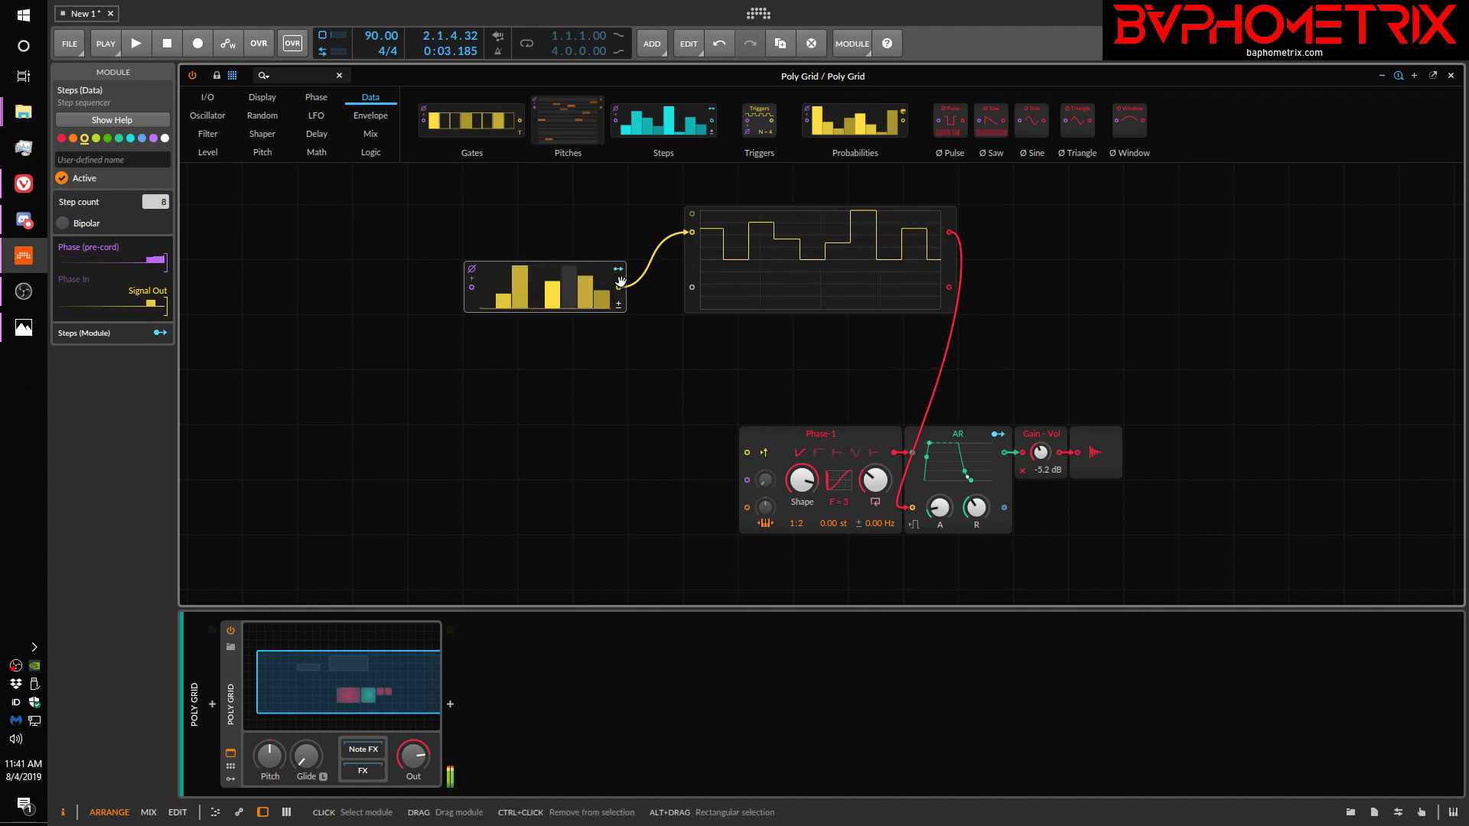
- Deactivate the Steps sequencer and show the Logic modules
key(alt+a)
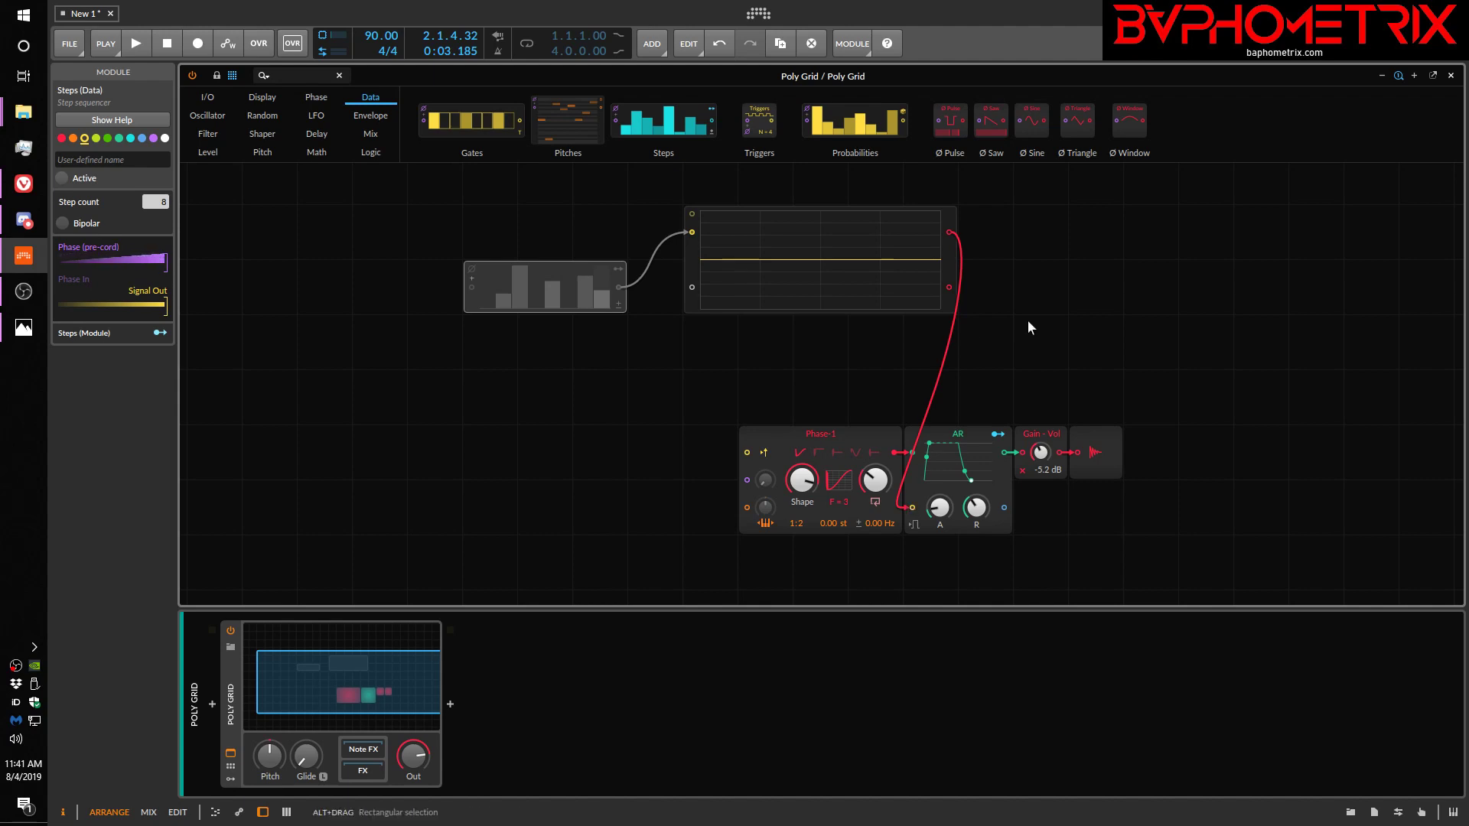
click(370, 152)
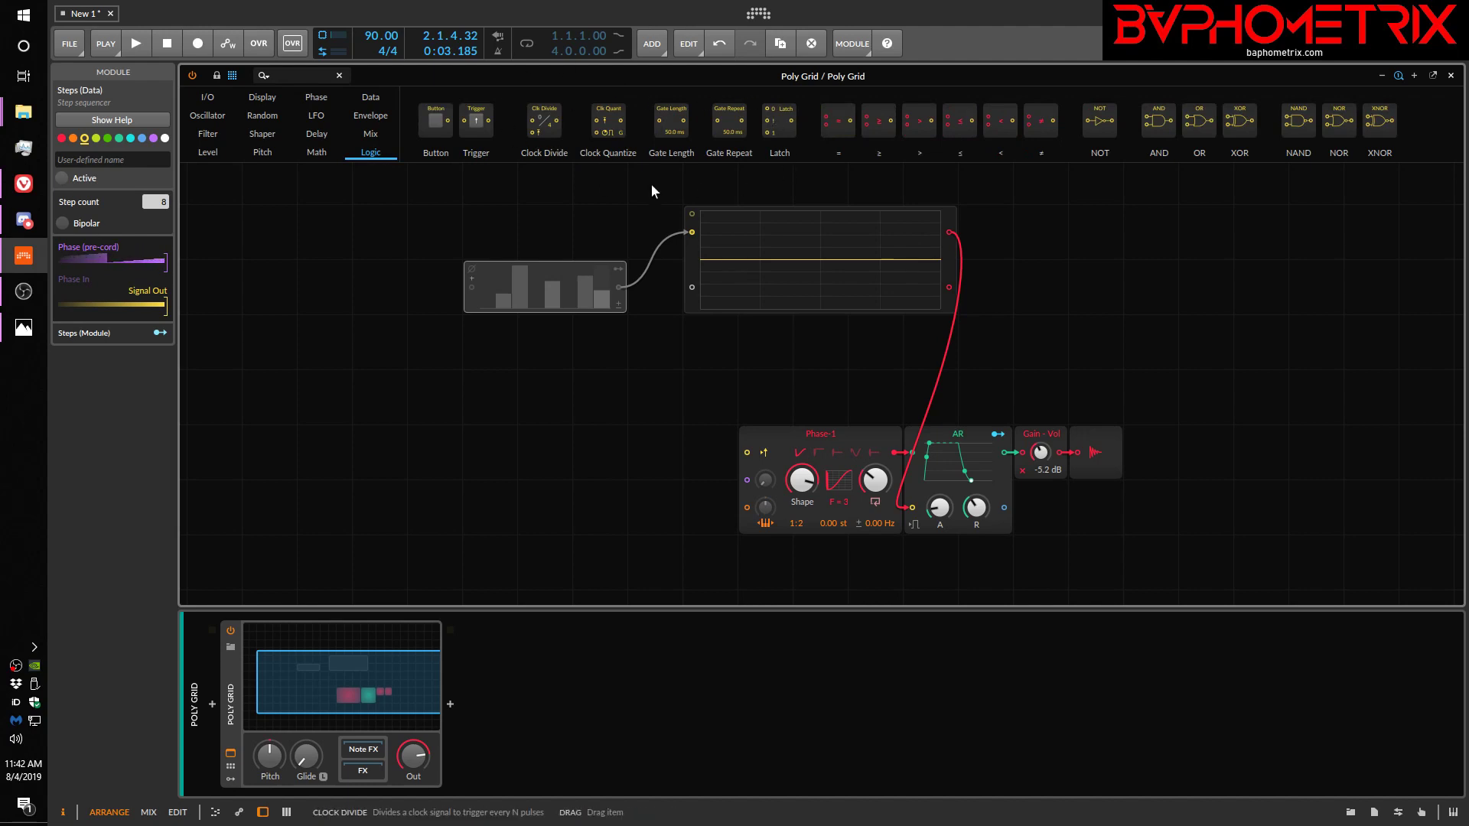